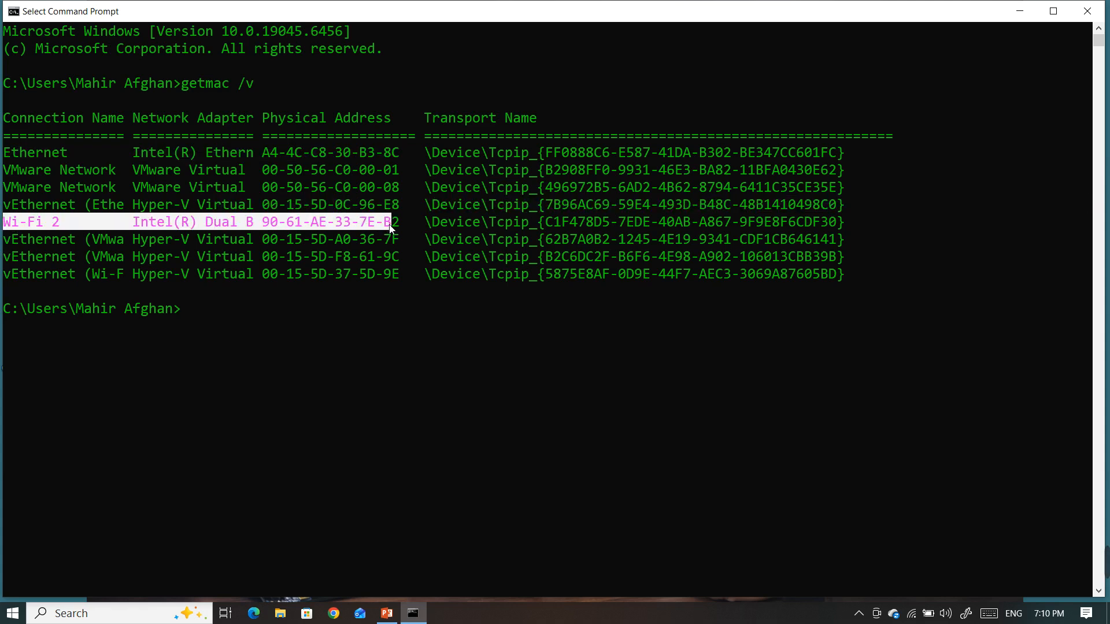
Copy the Ethernet adapter's physical address from the getmac output and open Notepad
{"action": "left_click_drag", "start_coordinate": [265, 153], "coordinate": [399, 154]}
{"action": "key", "text": "ctrl+c"}
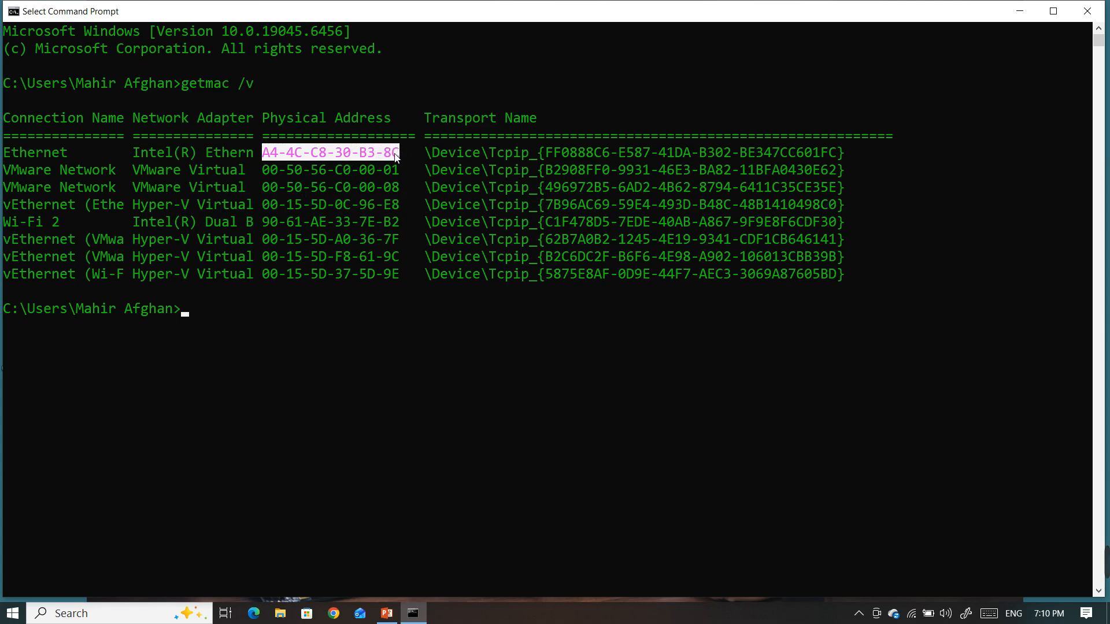
{"action": "right_click", "coordinate": [395, 154]}
{"action": "key", "text": "super+r"}
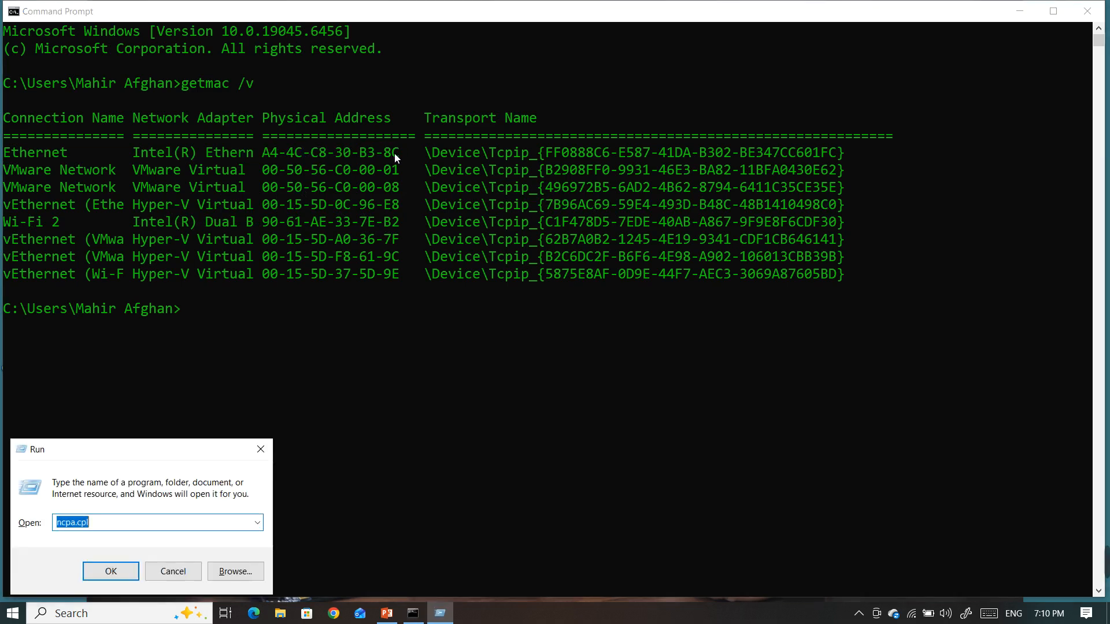
{"action": "type", "text": "notepad"}
{"action": "key", "text": "Return"}
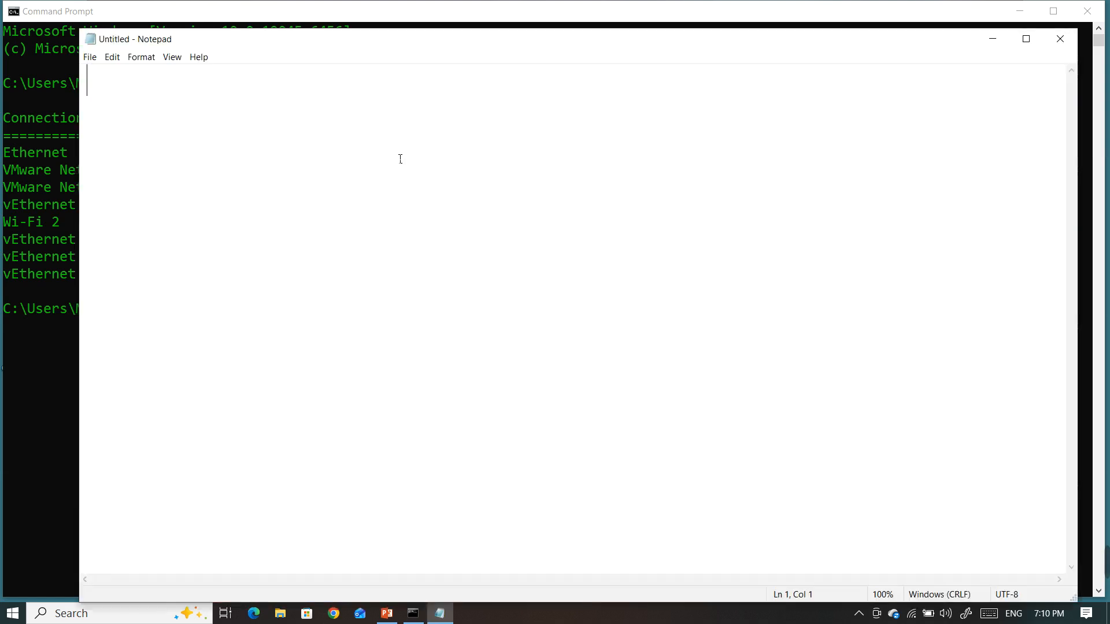
Paste the copied physical address into the blank note, label it ": BIA" and start a new line
{"action": "key", "text": "ctrl+v"}
{"action": "type", "text": ": Real"}
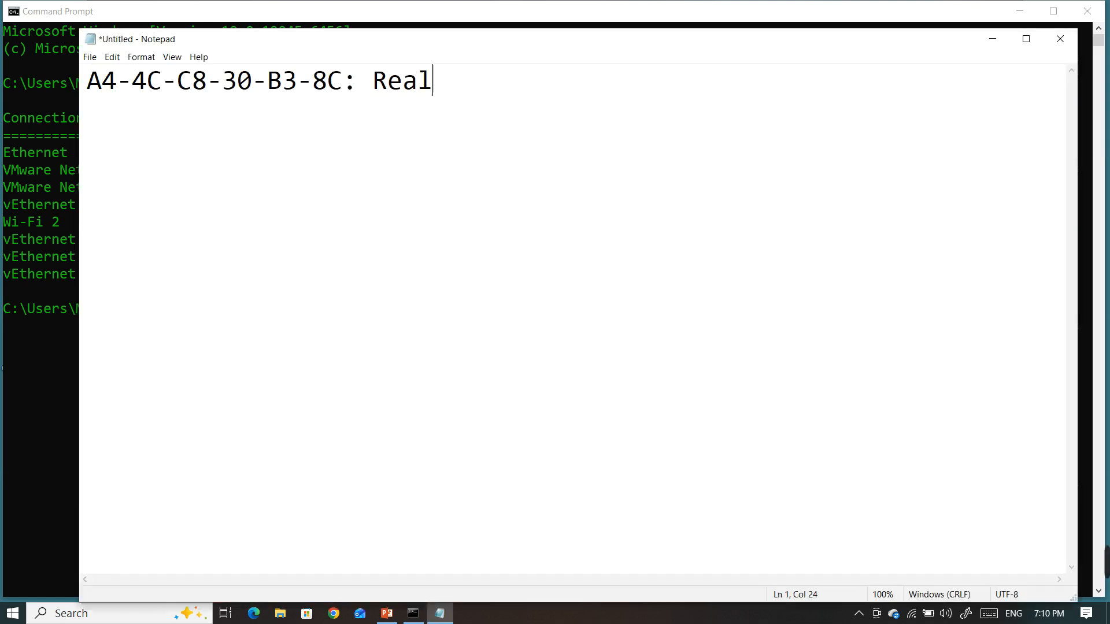
{"action": "type", "text": " MA"}
{"action": "key", "text": "BackSpace"}
{"action": "key", "text": "BackSpace"}
{"action": "key", "text": "BackSpace"}
{"action": "key", "text": "BackSpace"}
{"action": "key", "text": "BackSpace"}
{"action": "key", "text": "BackSpace"}
{"action": "key", "text": "BackSpace"}
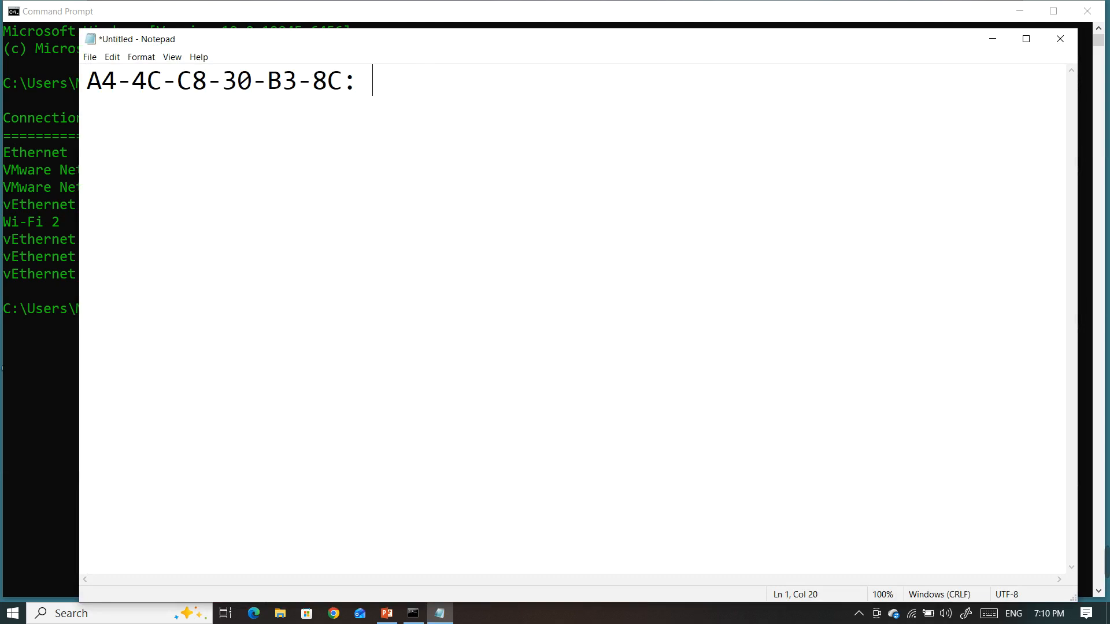
{"action": "type", "text": "I"}
{"action": "key", "text": "BackSpace"}
{"action": "type", "text": "BIA"}
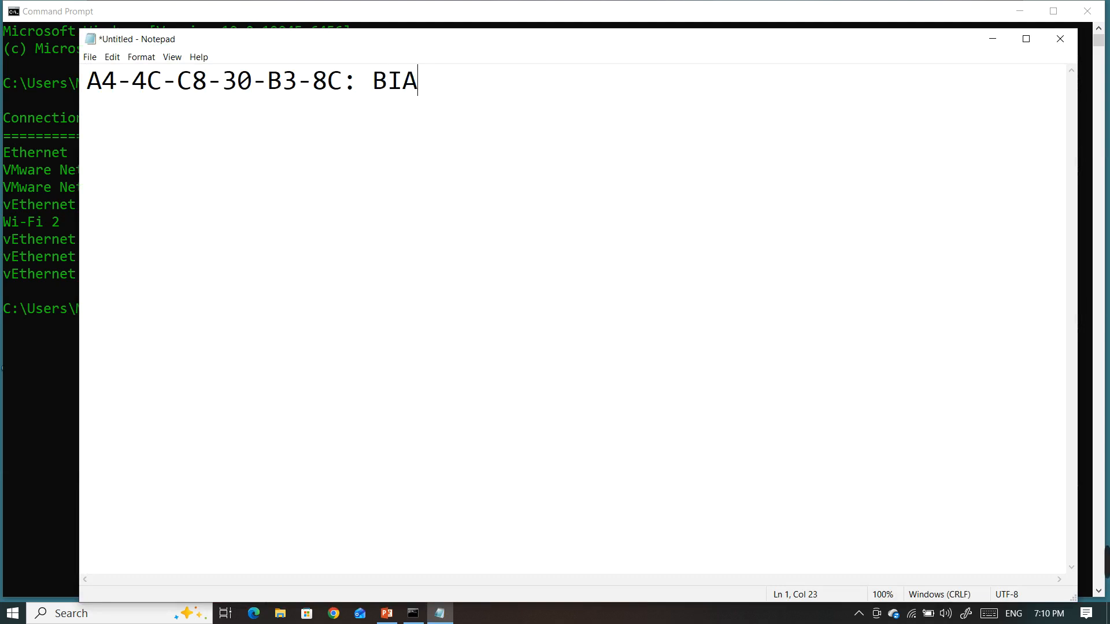
{"action": "key", "text": "Return"}
Put Notepad and Command Prompt away, and open Network Connections by running ncpa.cpl
{"action": "left_click", "coordinate": [992, 39]}
{"action": "left_click", "coordinate": [1086, 11]}
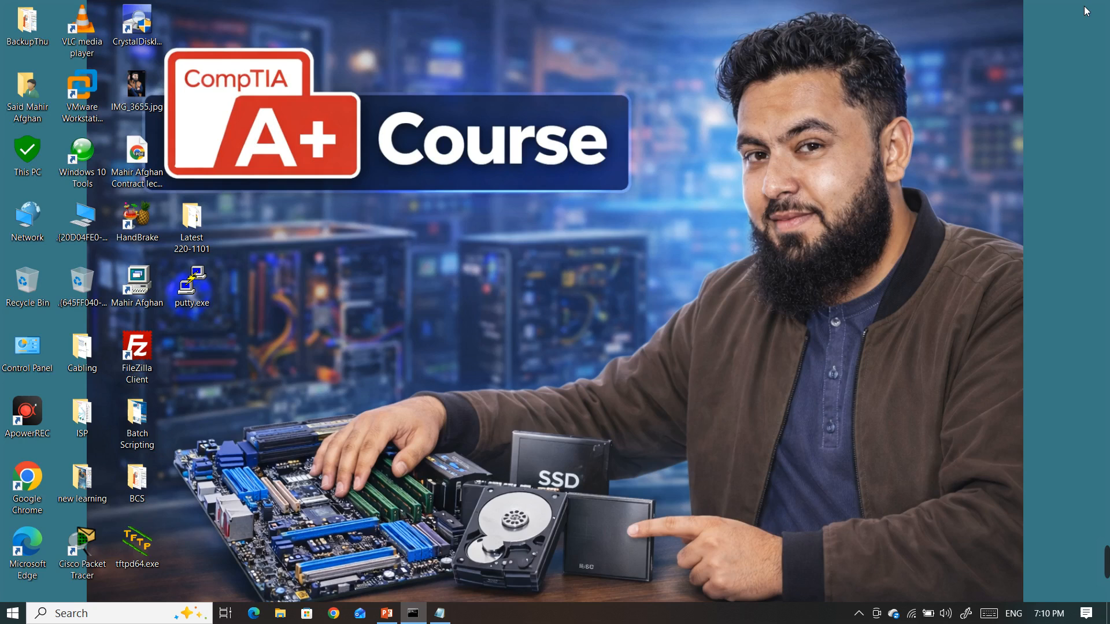
{"action": "key", "text": "super+r"}
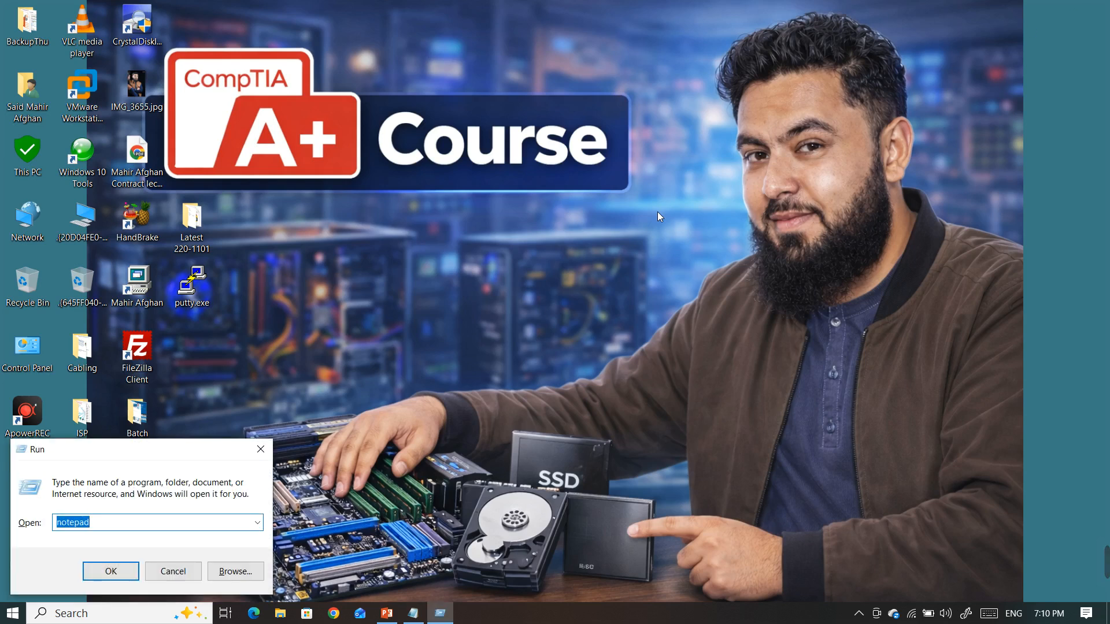
{"action": "type", "text": "ncpa.cpl"}
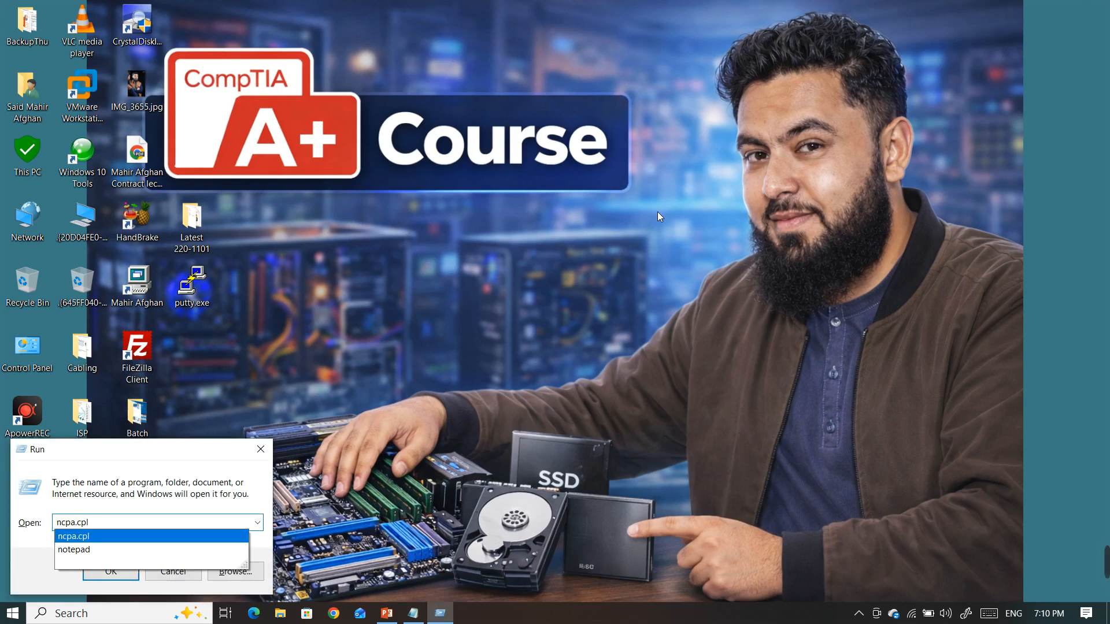
{"action": "key", "text": "Return"}
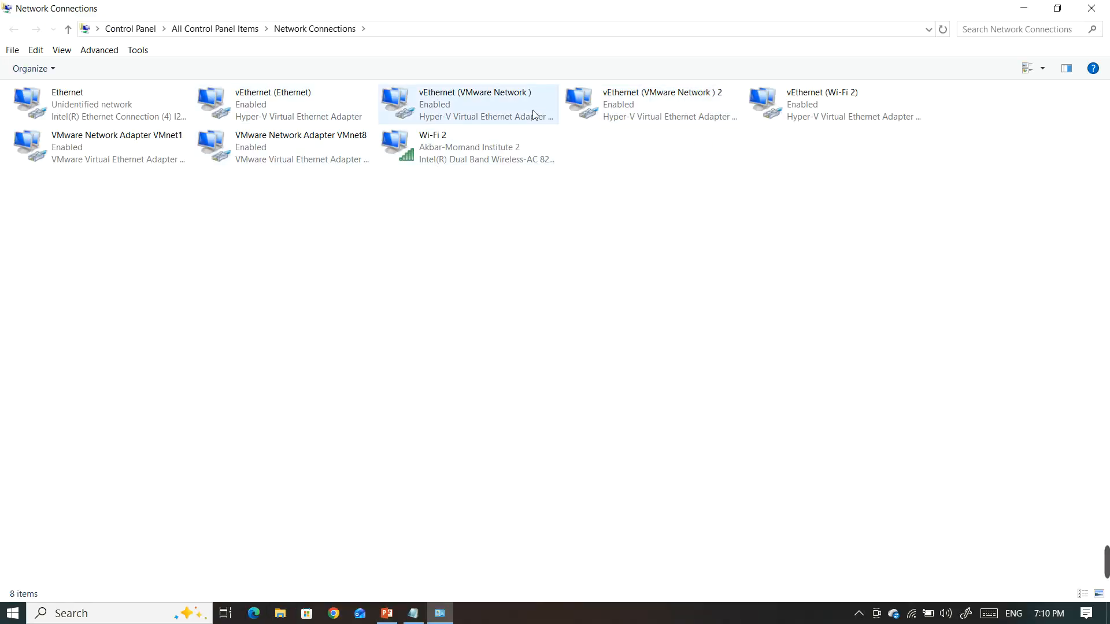
Open the Ethernet connection's properties and go to the configuration of its Intel(R) Ethernet Connection (4) I219-LM adapter
{"action": "left_click", "coordinate": [469, 149]}
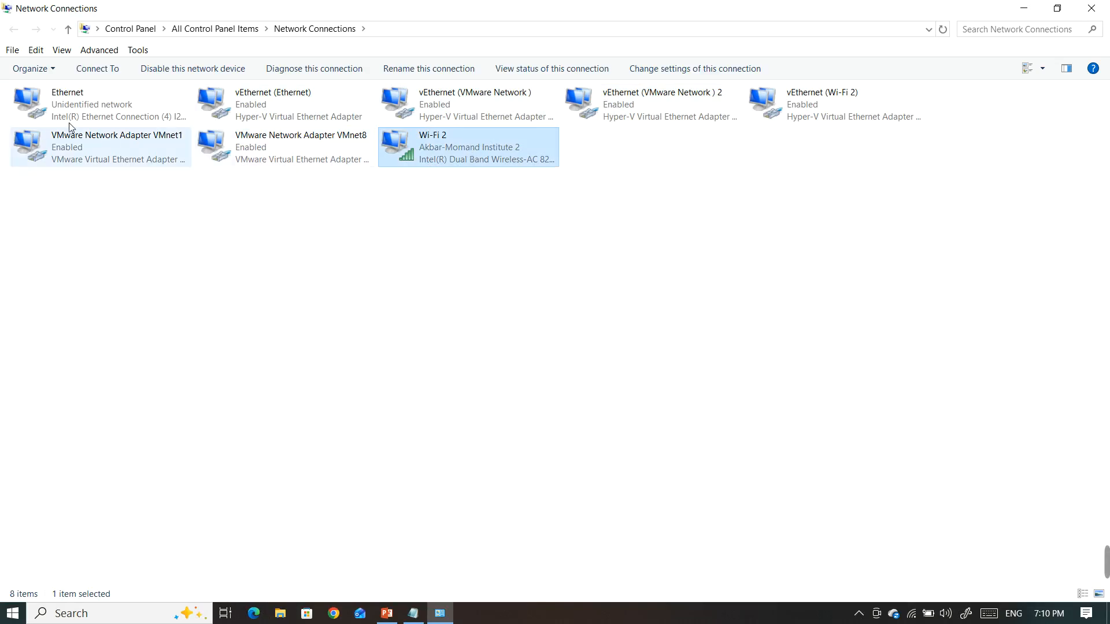
{"action": "left_click", "coordinate": [65, 107]}
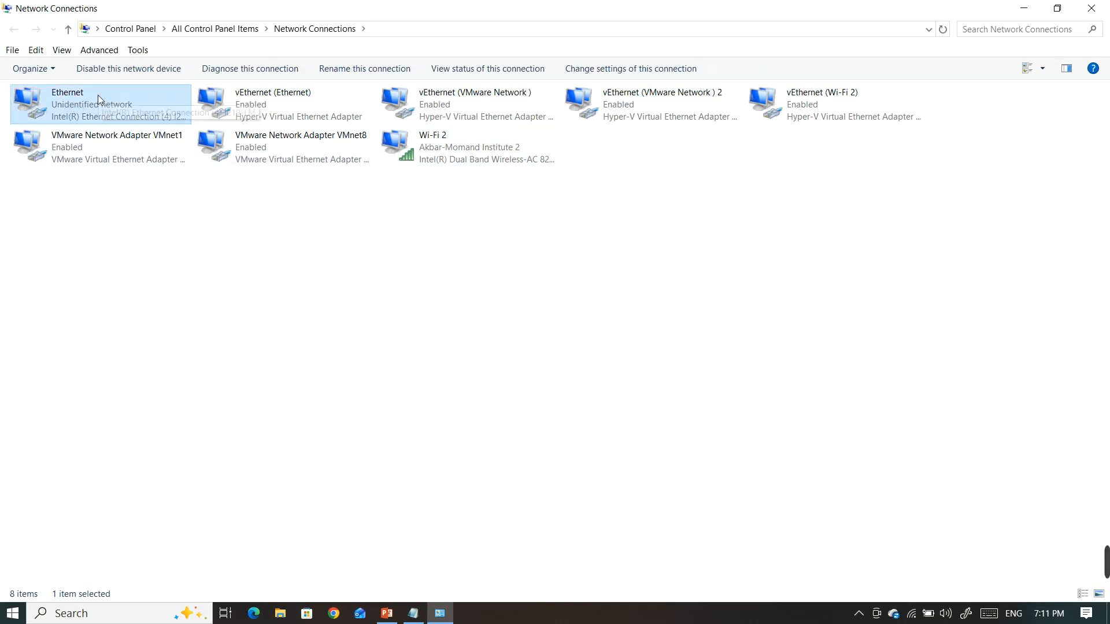
{"action": "double_click", "coordinate": [102, 101]}
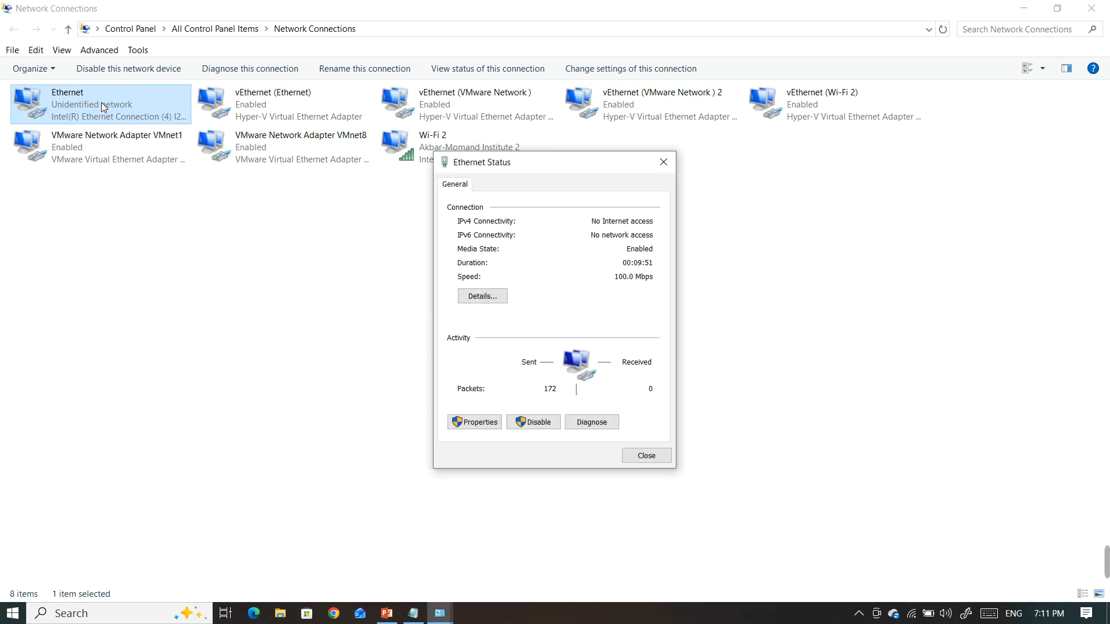
{"action": "left_click", "coordinate": [414, 613]}
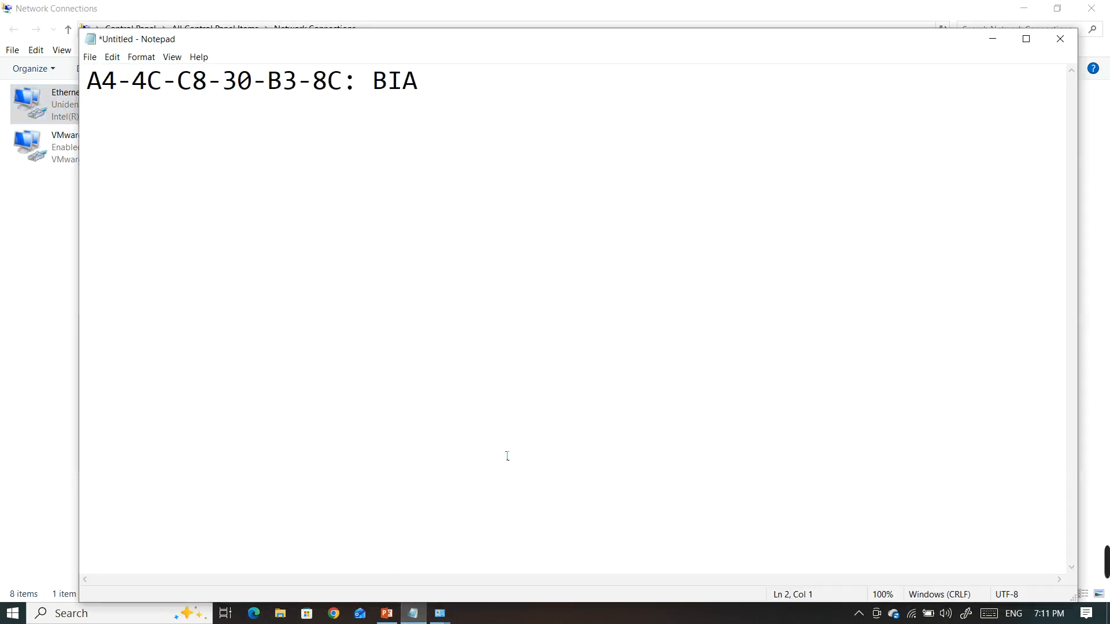
{"action": "left_click", "coordinate": [993, 38]}
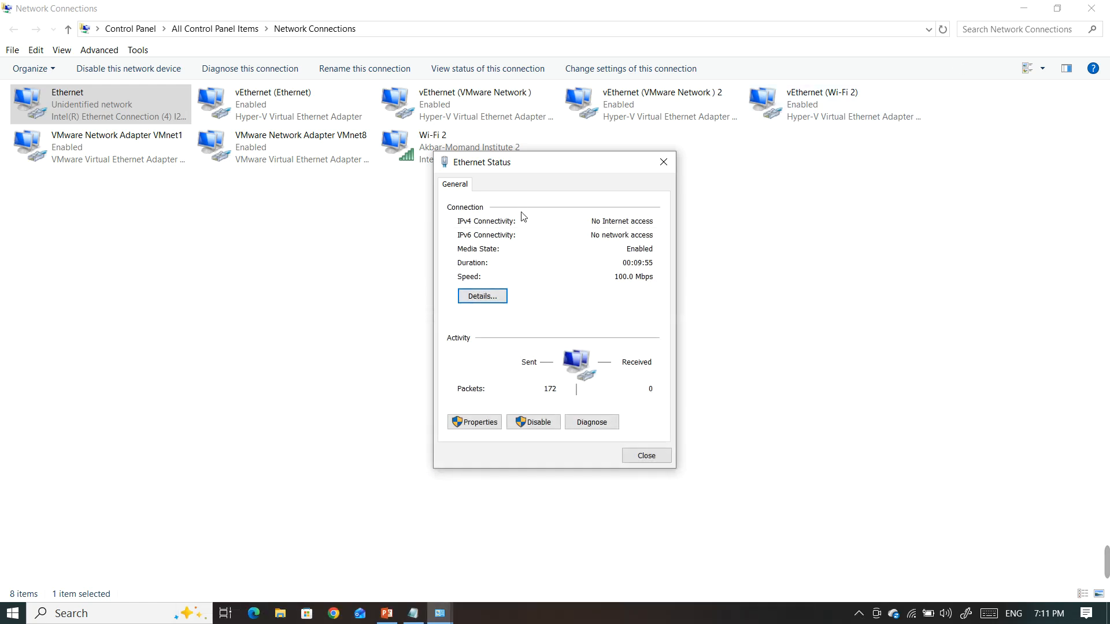
{"action": "left_click", "coordinate": [495, 421]}
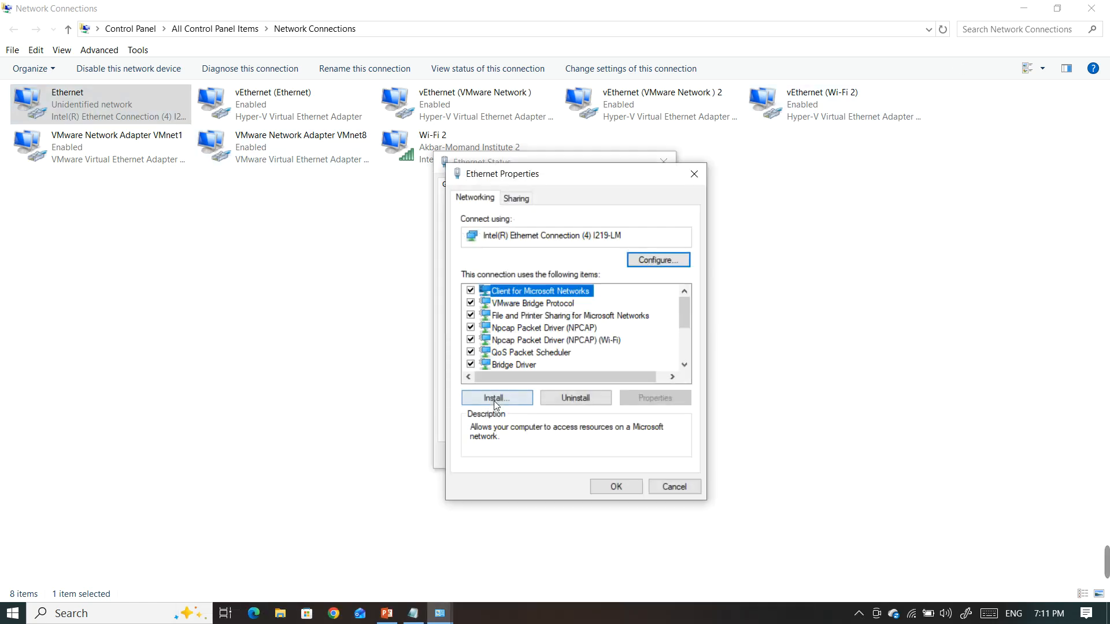
{"action": "left_click_drag", "start_coordinate": [687, 314], "coordinate": [687, 334]}
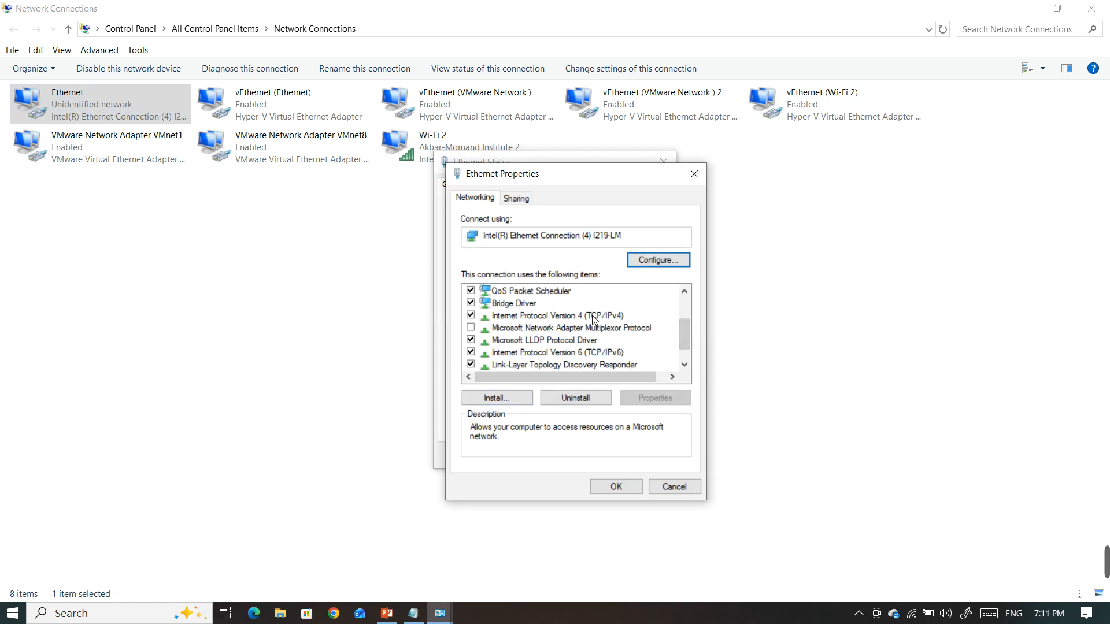
{"action": "left_click", "coordinate": [641, 262]}
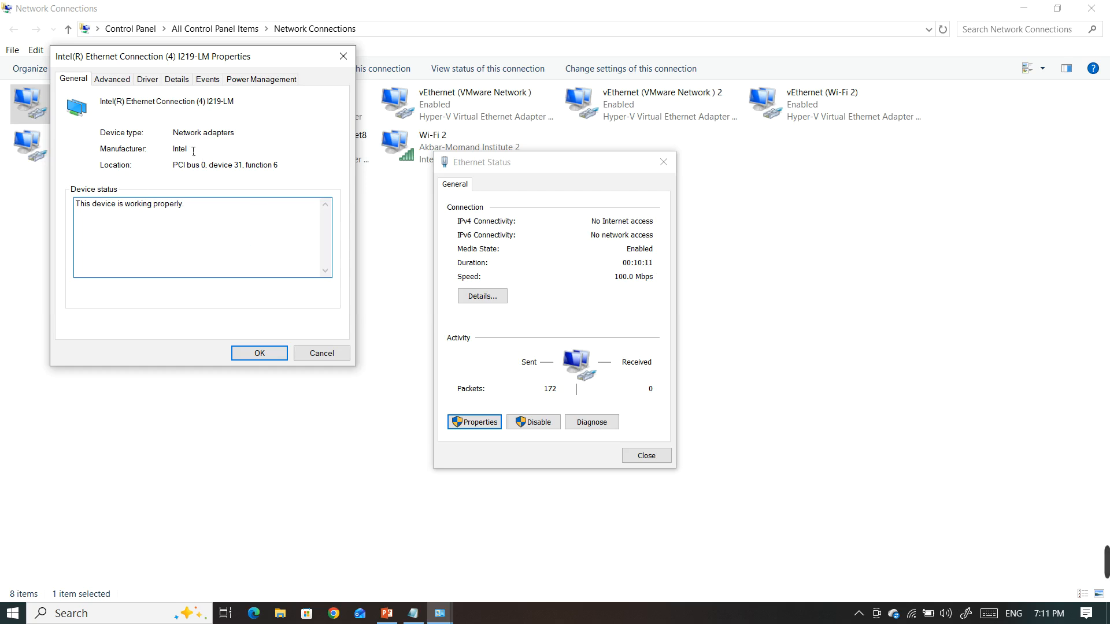
Inspect the adapter's advanced Locally Administered Address property and its value field, and close everything including Network Connections without saving
{"action": "left_click", "coordinate": [112, 85]}
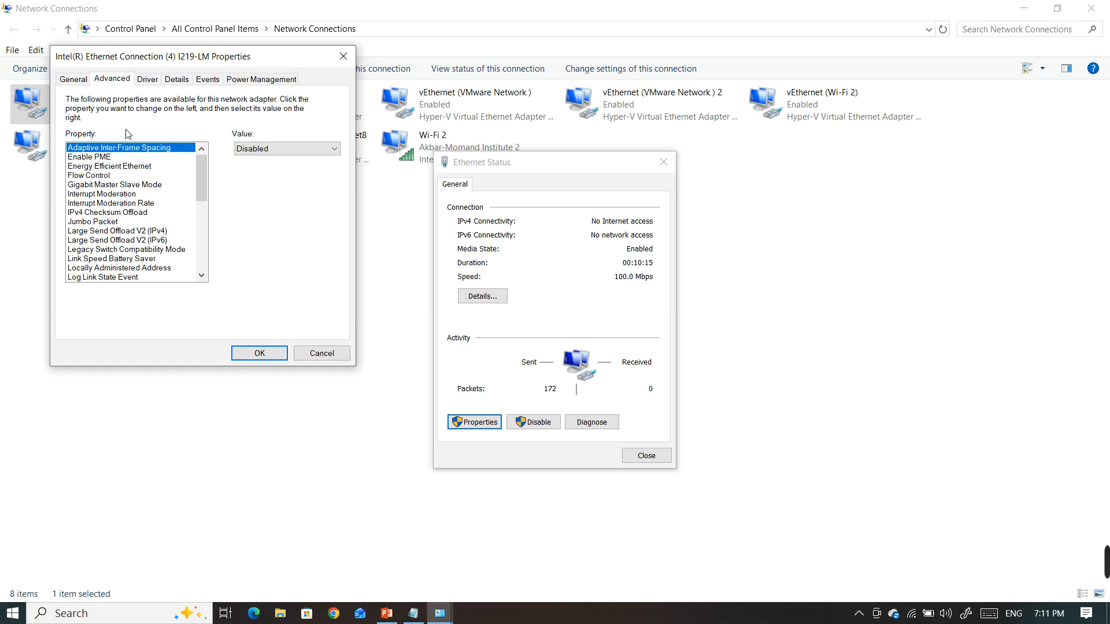
{"action": "left_click_drag", "start_coordinate": [200, 173], "coordinate": [200, 175]}
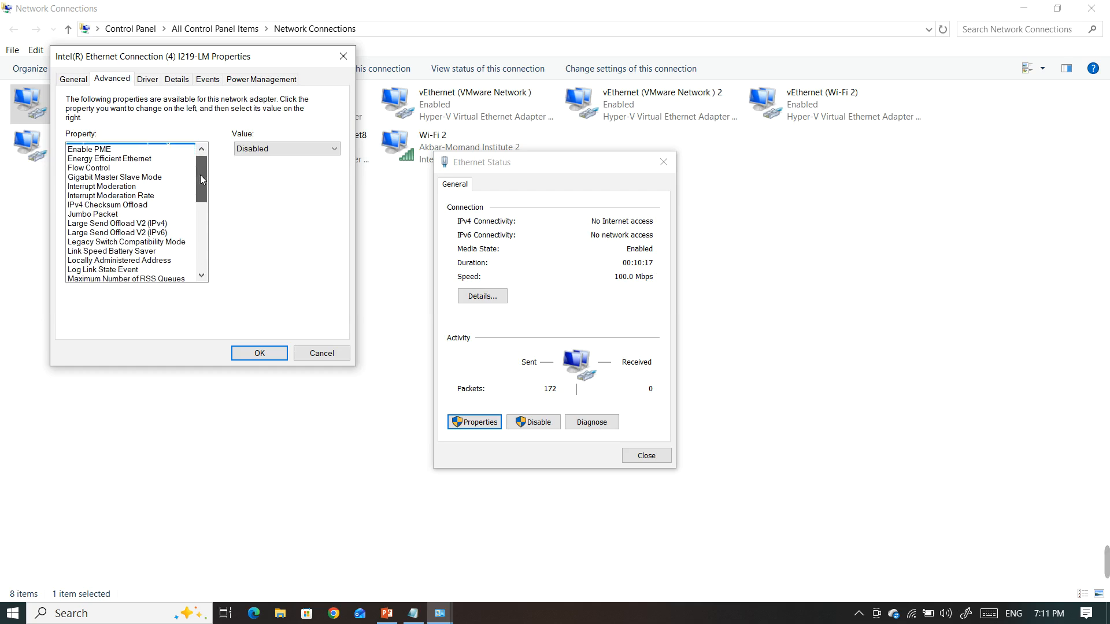
{"action": "left_click", "coordinate": [114, 260]}
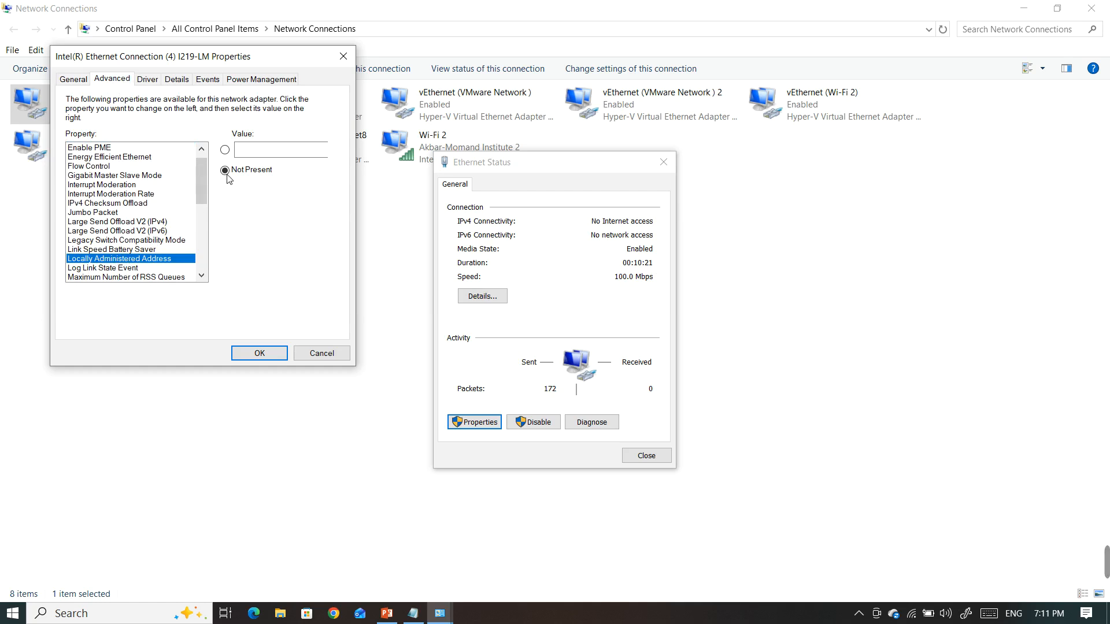
{"action": "left_click", "coordinate": [272, 149]}
{"action": "left_click", "coordinate": [250, 154]}
{"action": "left_click", "coordinate": [344, 56]}
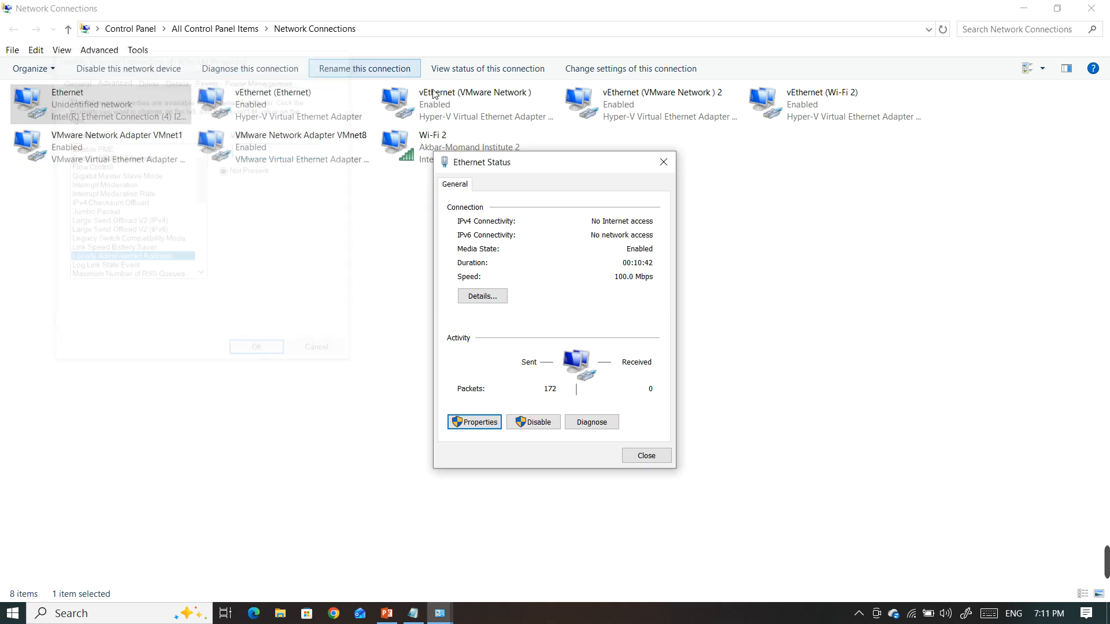
{"action": "left_click", "coordinate": [672, 165]}
{"action": "left_click", "coordinate": [1091, 8]}
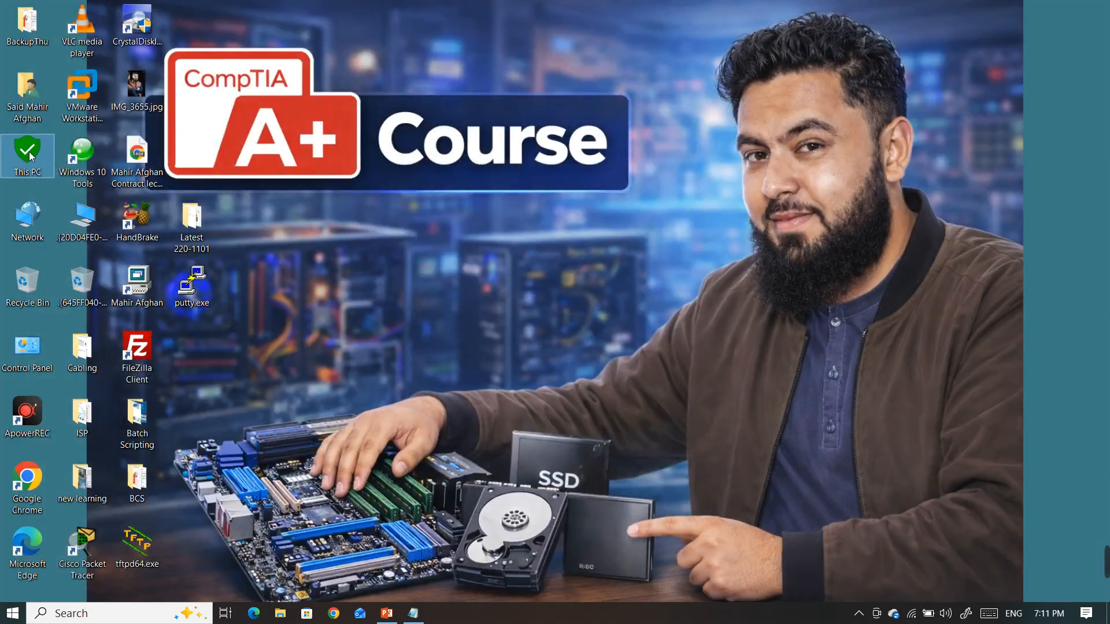
Open Device Manager in a maximized Computer Management window and expand the Network adapters category
{"action": "right_click", "coordinate": [30, 156]}
{"action": "left_click", "coordinate": [64, 188]}
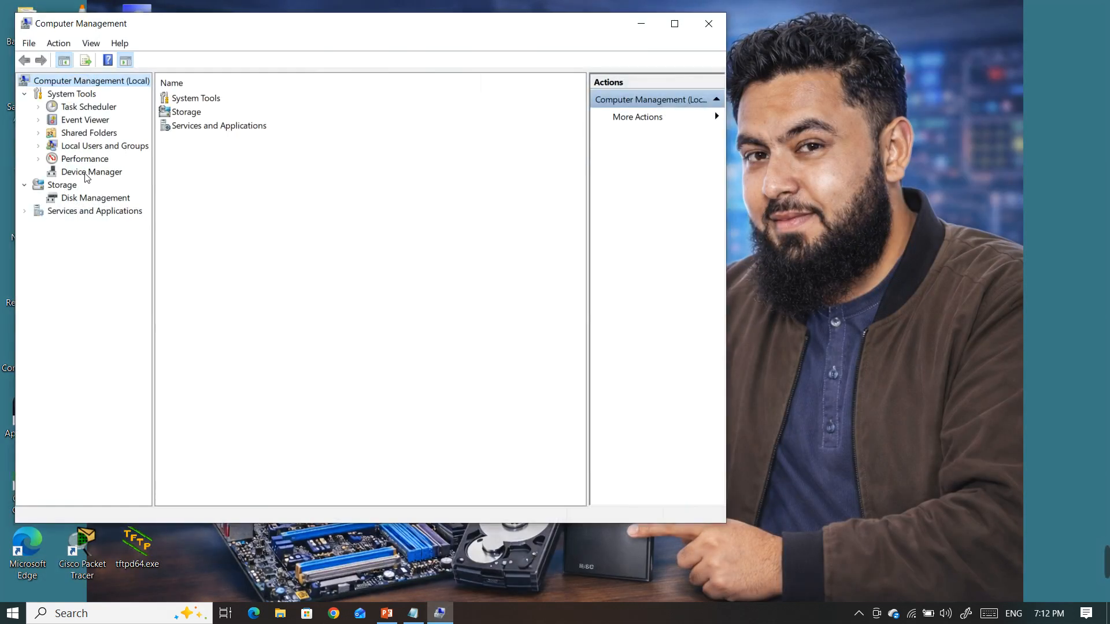
{"action": "left_click", "coordinate": [89, 172]}
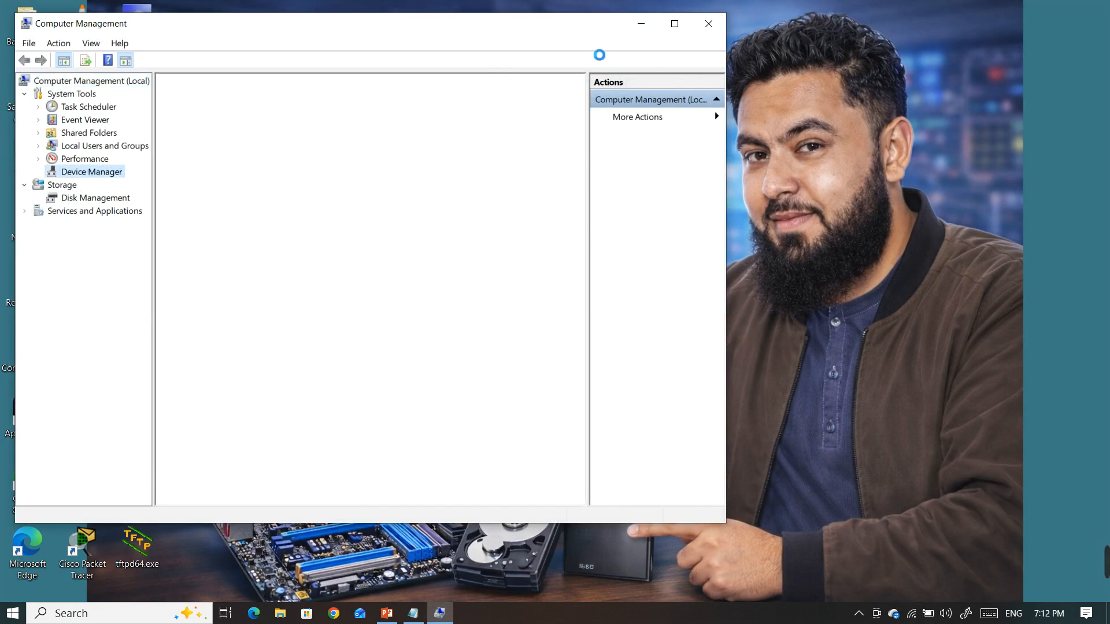
{"action": "left_click", "coordinate": [675, 23]}
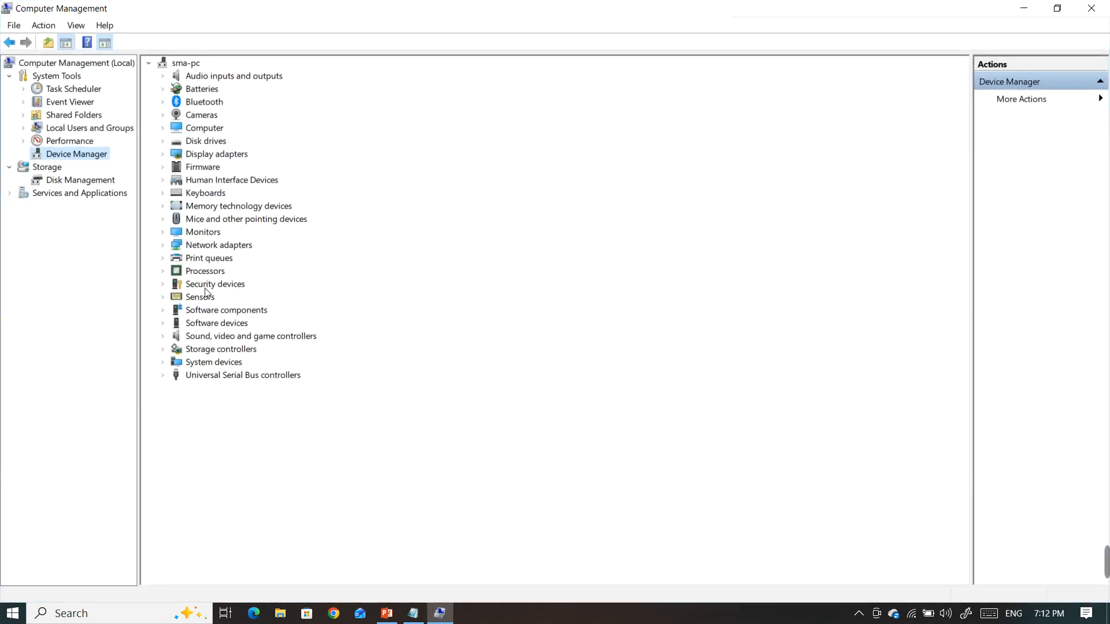
{"action": "left_click", "coordinate": [166, 246]}
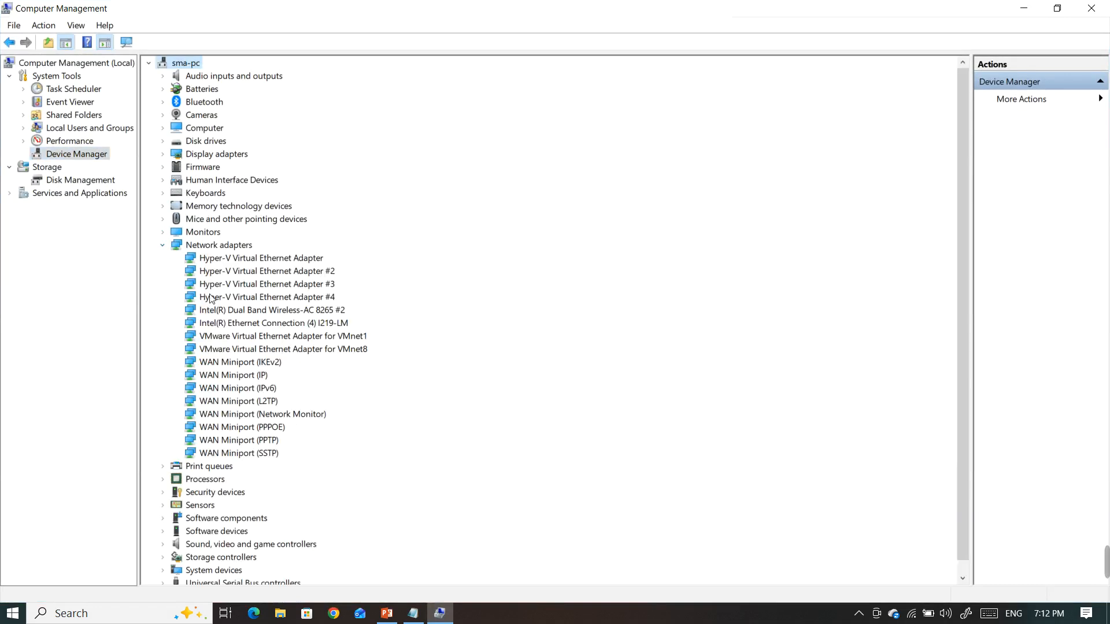
Open the advanced properties of Intel(R) Ethernet Connection (4) I219-LM and set Locally Administered Address to accept a custom value
{"action": "left_click", "coordinate": [235, 324]}
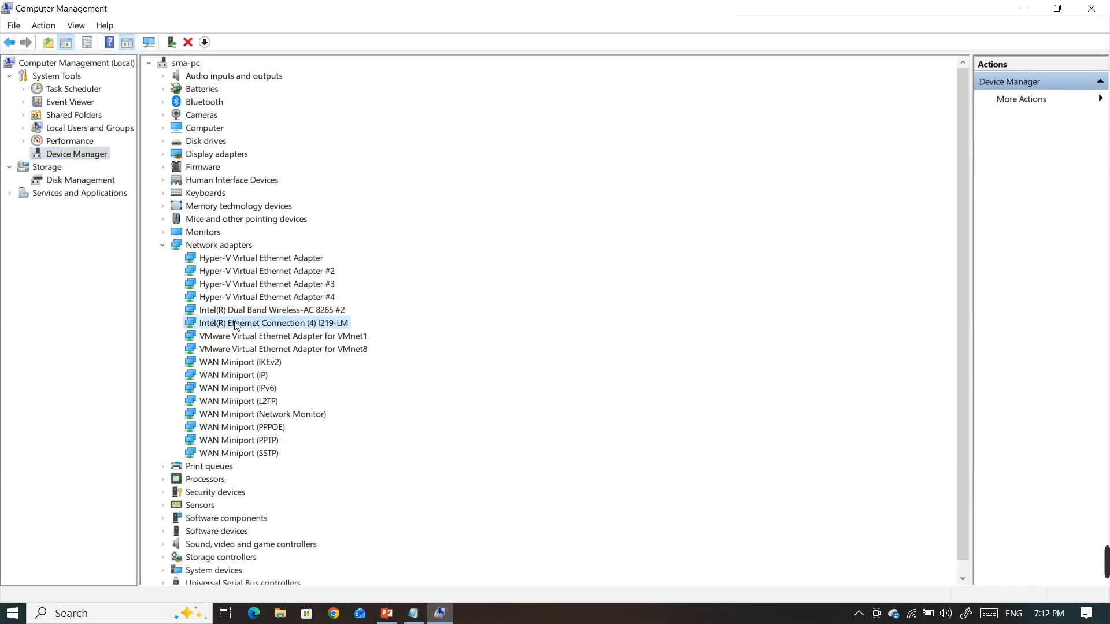
{"action": "right_click", "coordinate": [236, 325]}
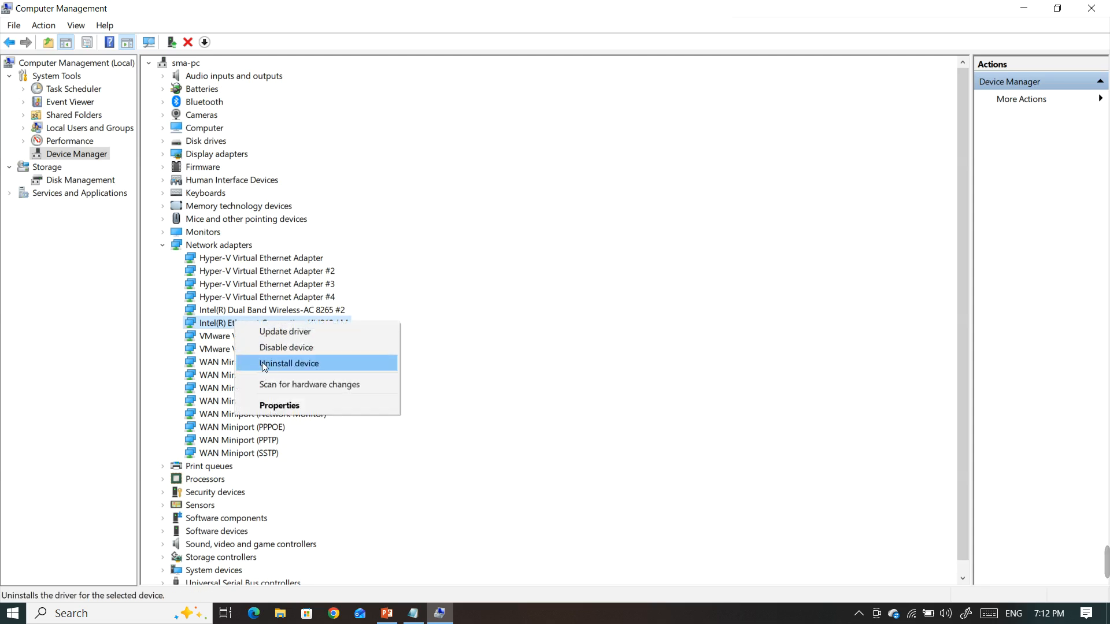
{"action": "left_click", "coordinate": [273, 405]}
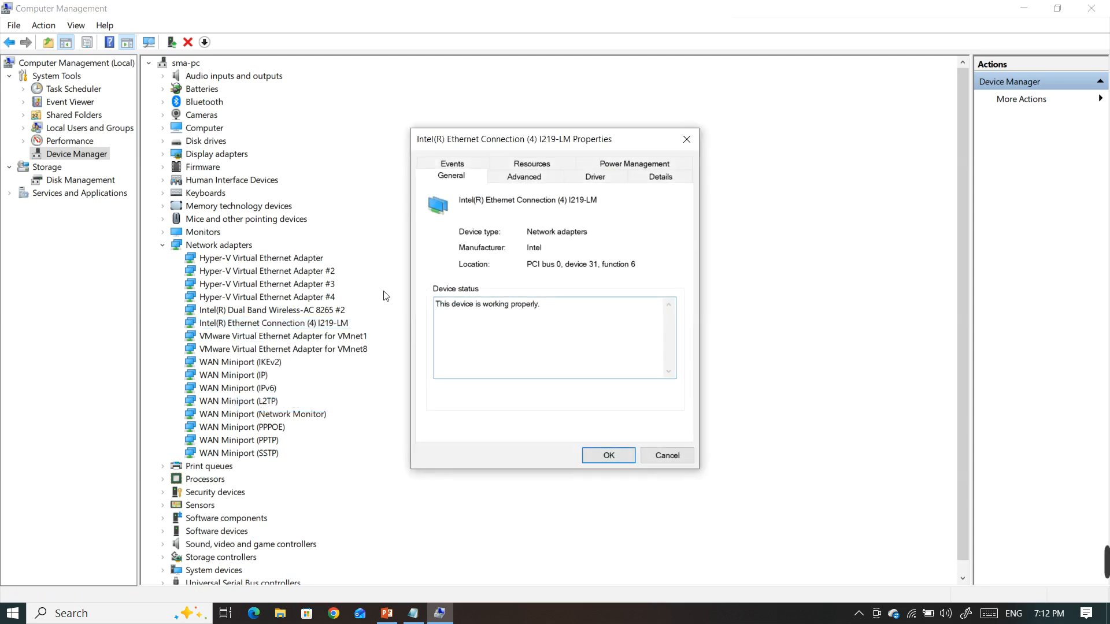
{"action": "left_click", "coordinate": [519, 179]}
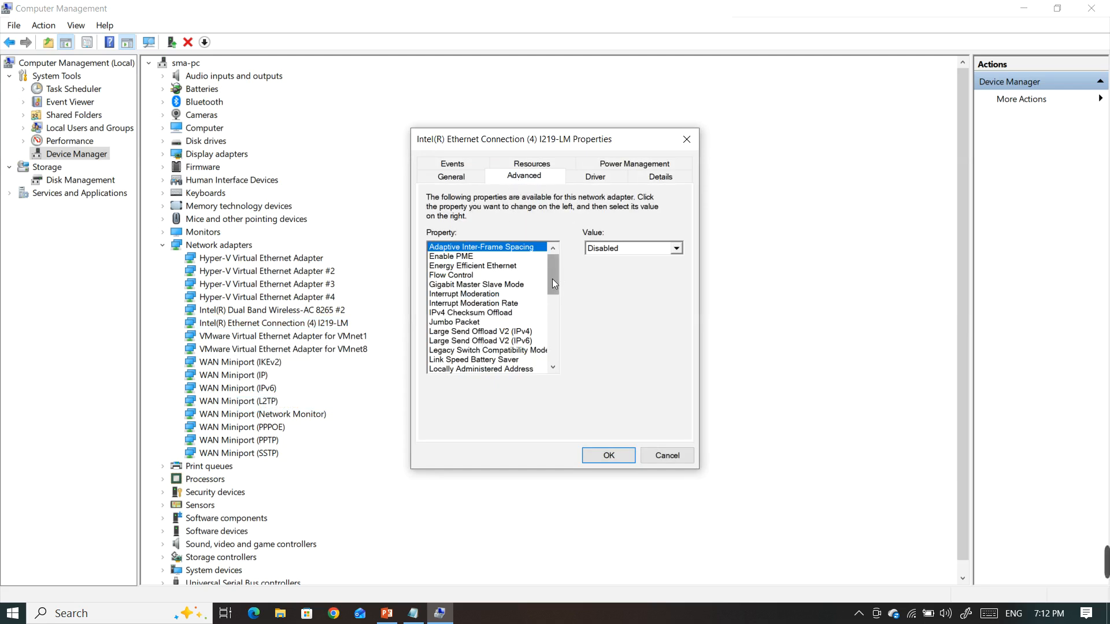
{"action": "left_click_drag", "start_coordinate": [553, 279], "coordinate": [552, 289]}
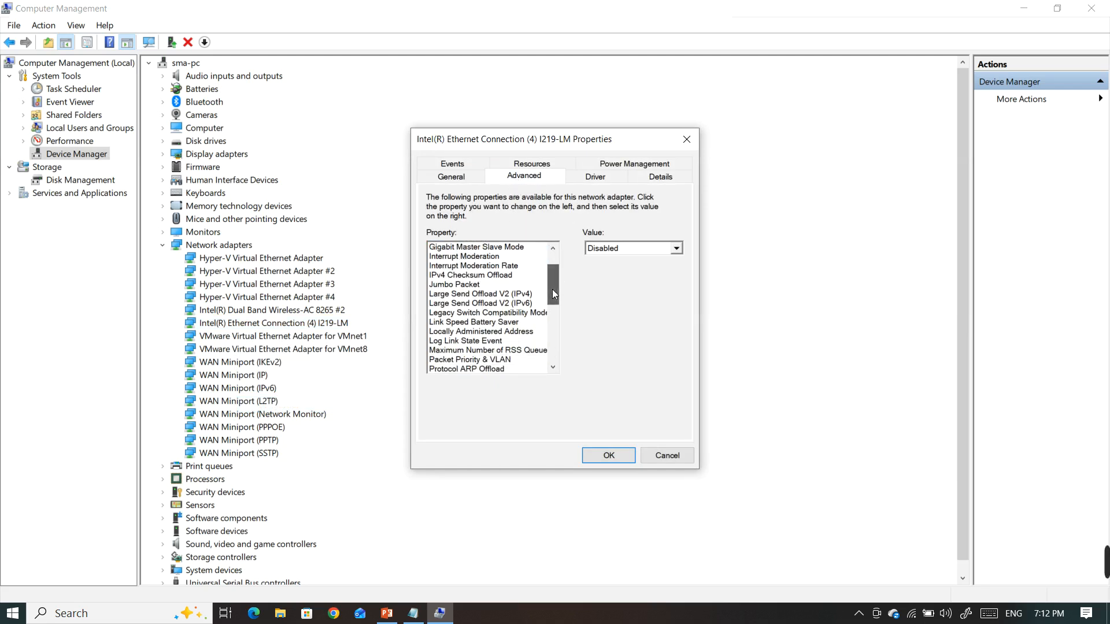
{"action": "left_click", "coordinate": [450, 333]}
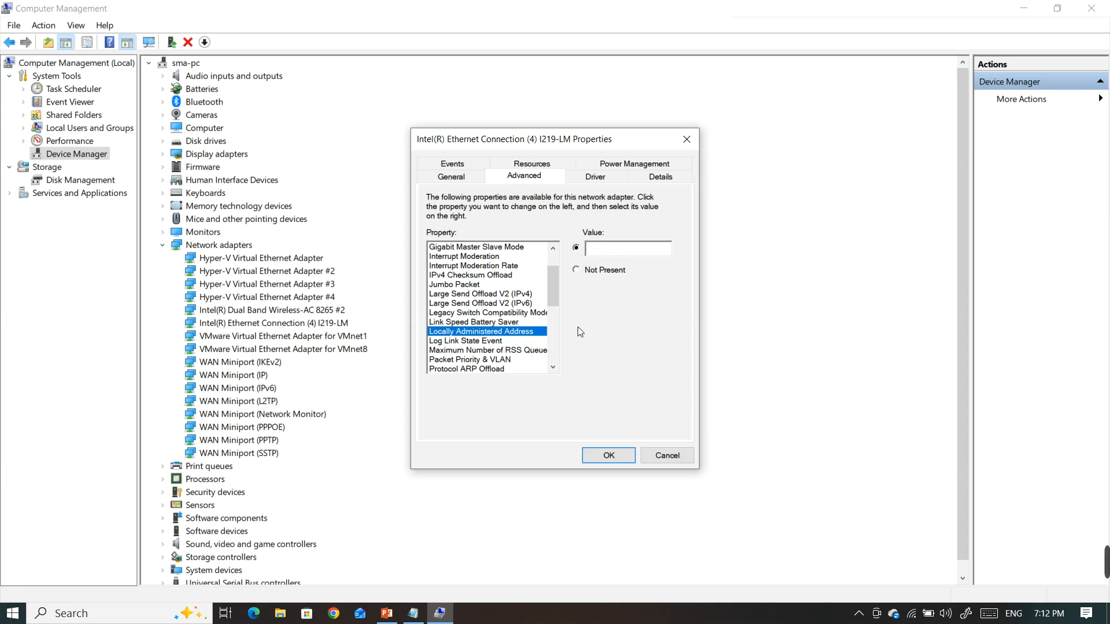
In the Notepad file, copy the original MAC address two lines below and change its last pair to AA
{"action": "left_click", "coordinate": [413, 614]}
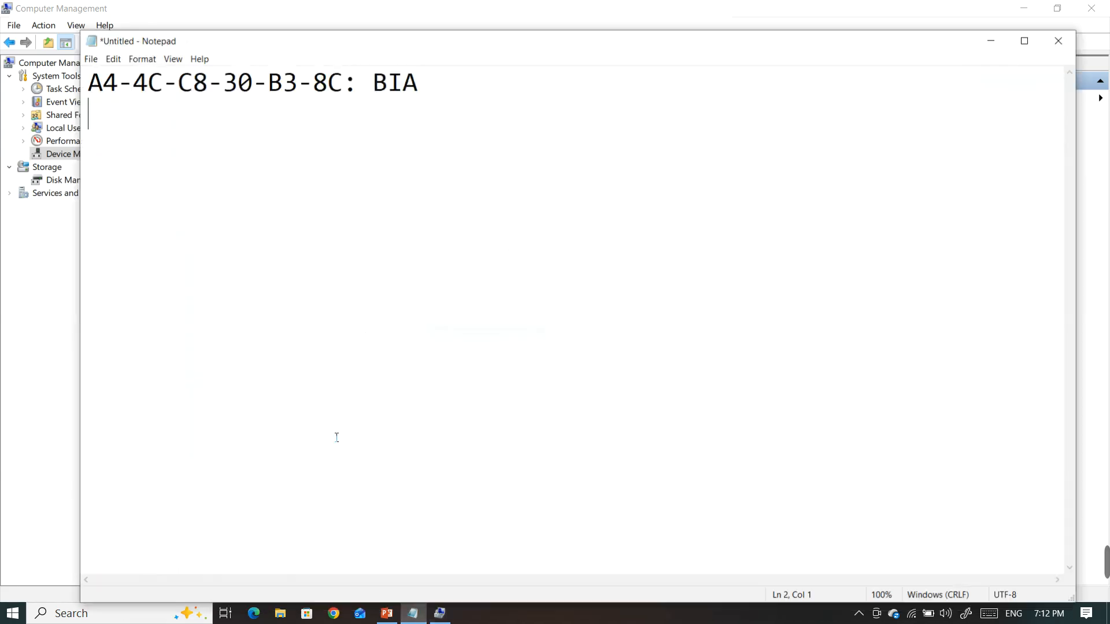
{"action": "left_click_drag", "start_coordinate": [132, 91], "coordinate": [127, 93]}
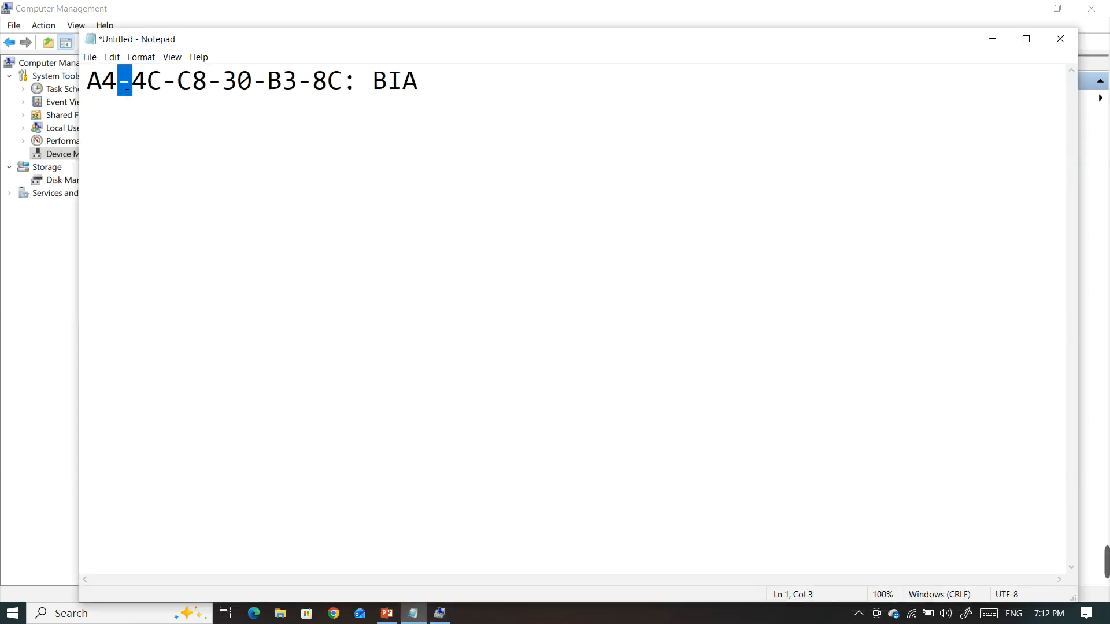
{"action": "left_click_drag", "start_coordinate": [344, 89], "coordinate": [93, 93]}
{"action": "key", "text": "ctrl+c"}
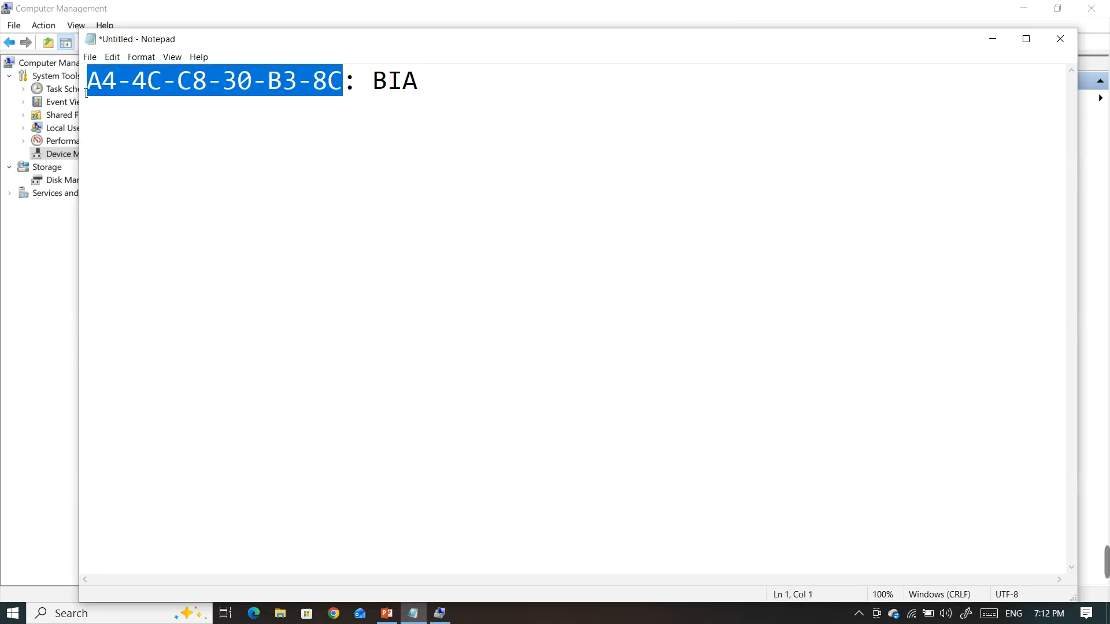
{"action": "left_click", "coordinate": [449, 90]}
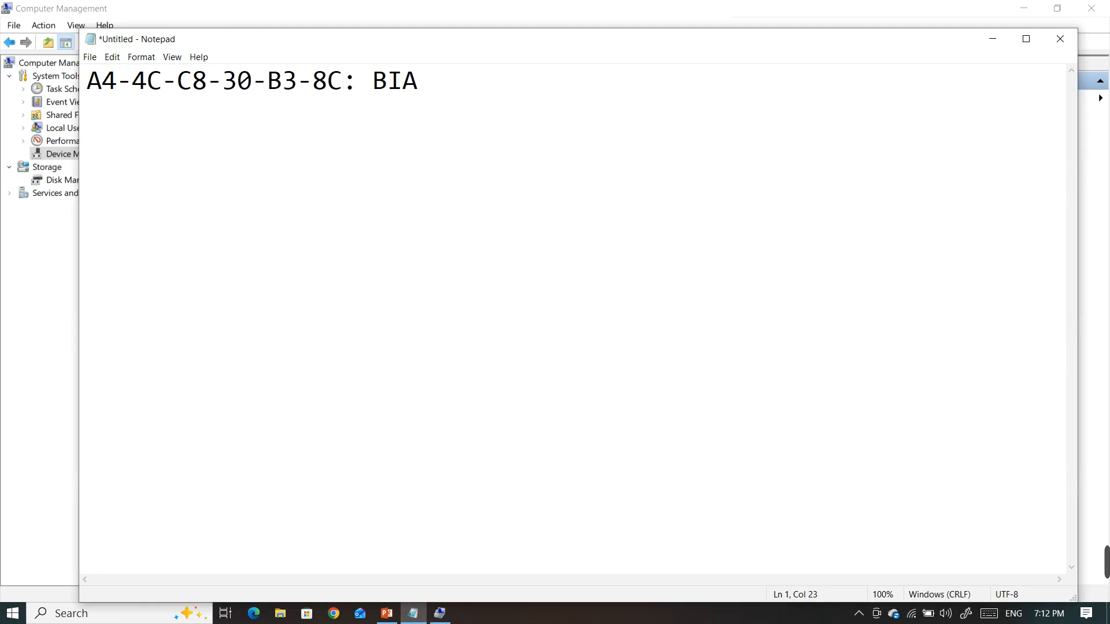
{"action": "key", "text": "Return"}
{"action": "key", "text": "Return"}
{"action": "key", "text": "ctrl+v"}
{"action": "key", "text": "BackSpace"}
{"action": "key", "text": "BackSpace"}
{"action": "type", "text": "AA"}
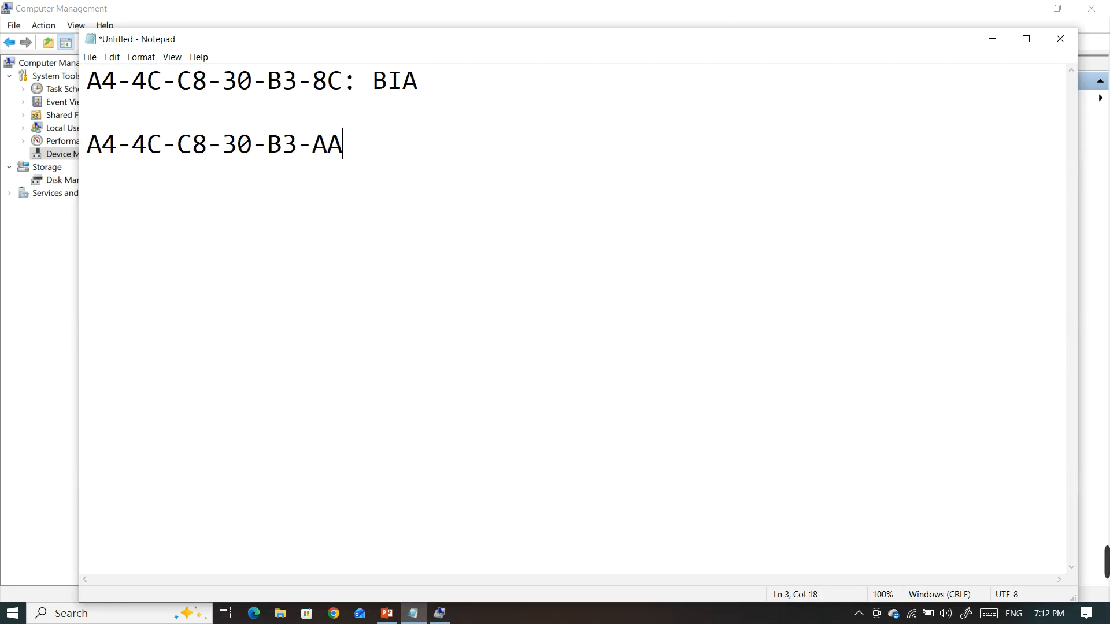
Remove all hyphens from the copied address so that it reads A44CC830B3AA
{"action": "key", "text": "Left"}
{"action": "key", "text": "Left"}
{"action": "key", "text": "BackSpace"}
{"action": "key", "text": "Left"}
{"action": "key", "text": "Left"}
{"action": "key", "text": "BackSpace"}
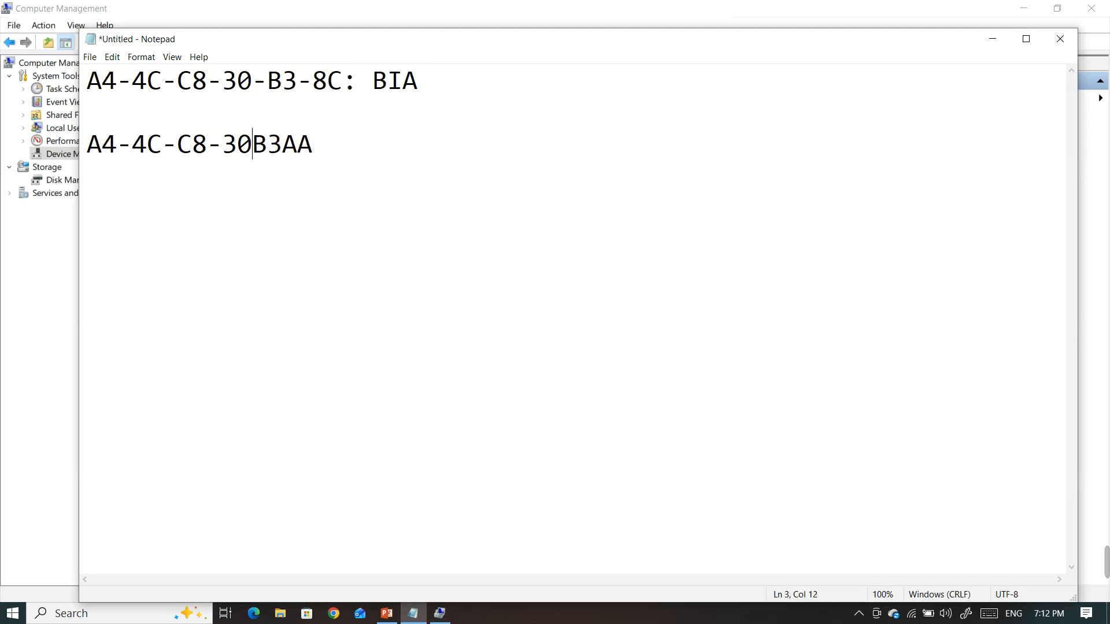
{"action": "key", "text": "Left"}
{"action": "key", "text": "BackSpace"}
{"action": "key", "text": "Left"}
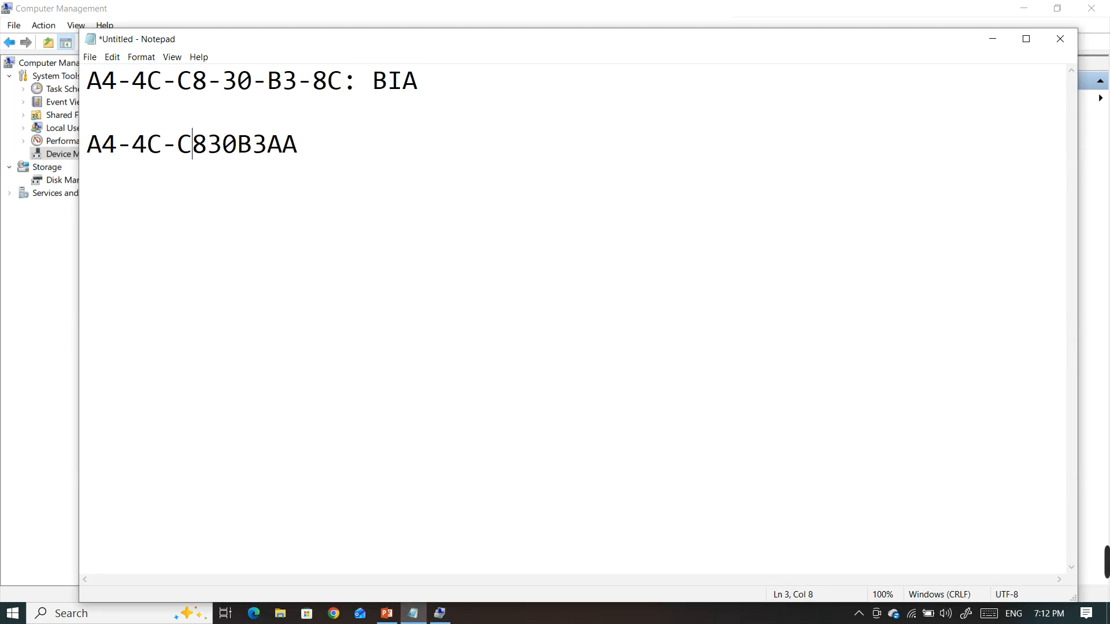
{"action": "key", "text": "Left"}
{"action": "key", "text": "BackSpace"}
{"action": "key", "text": "Left"}
{"action": "key", "text": "Left"}
{"action": "key", "text": "BackSpace"}
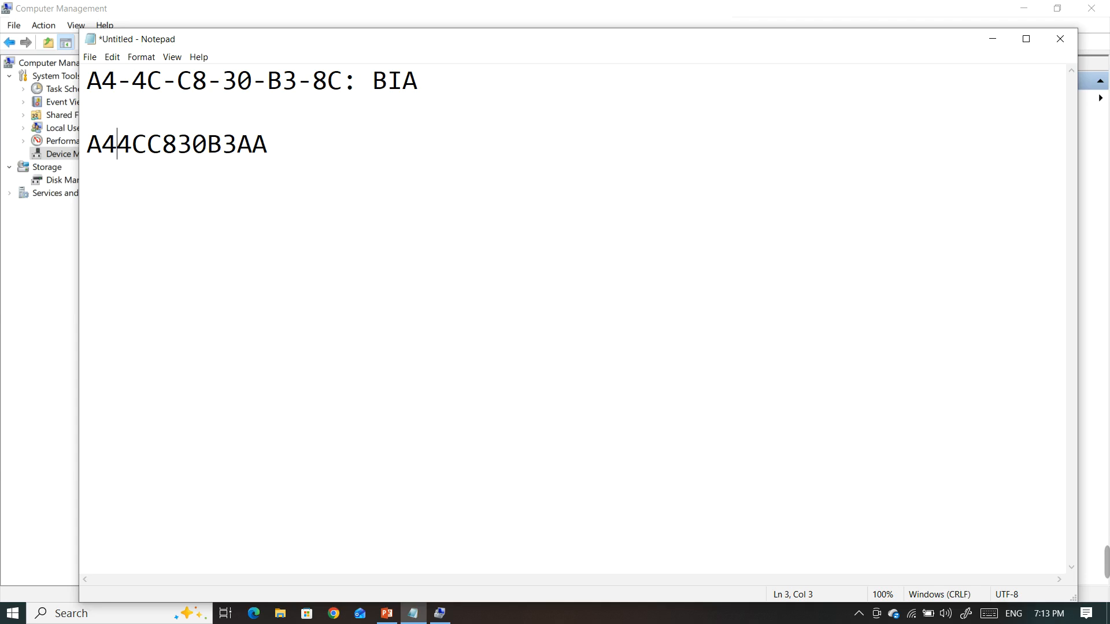
Copy A44CC830B3AA from Notepad into the adapter's Locally Administered Address value, save the properties and close Computer Management
{"action": "left_click_drag", "start_coordinate": [345, 82], "coordinate": [324, 86]}
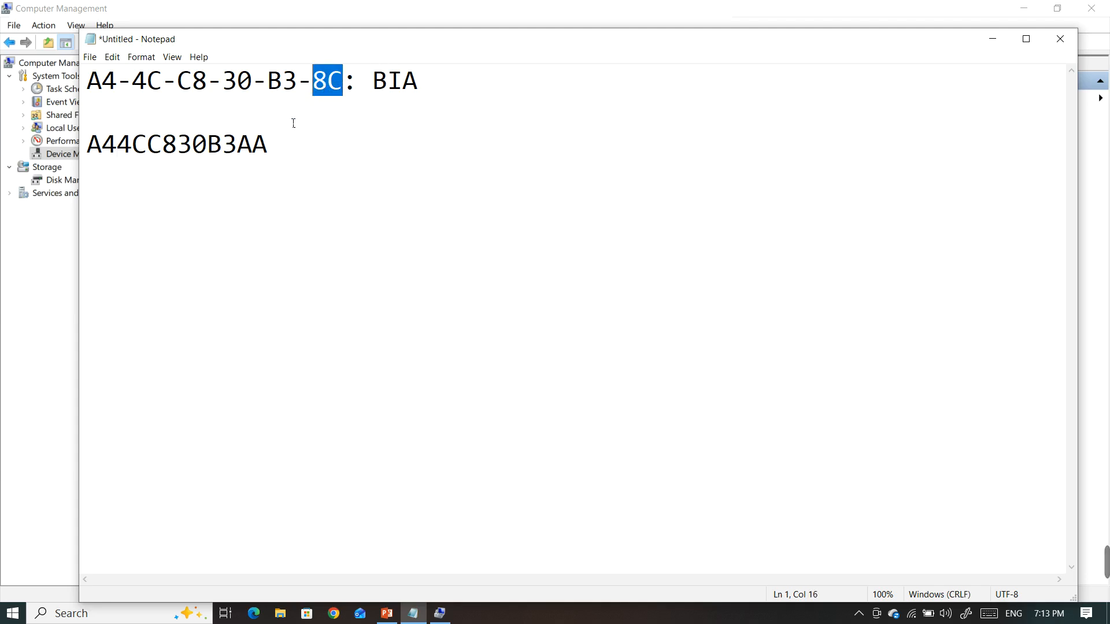
{"action": "left_click_drag", "start_coordinate": [272, 154], "coordinate": [100, 161]}
{"action": "key", "text": "ctrl+c"}
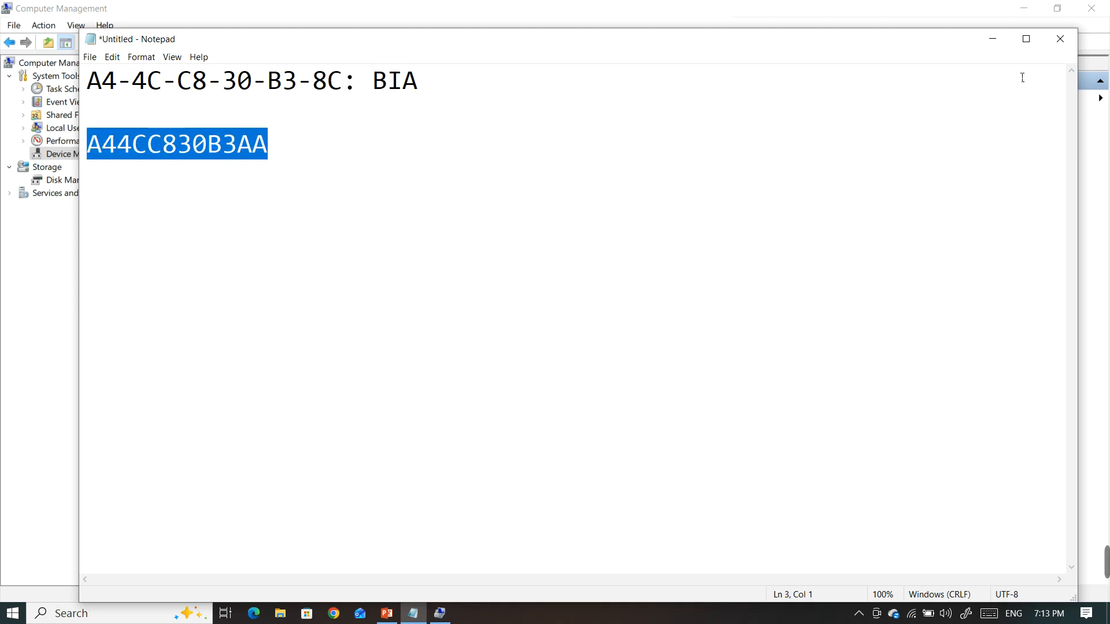
{"action": "left_click", "coordinate": [993, 39]}
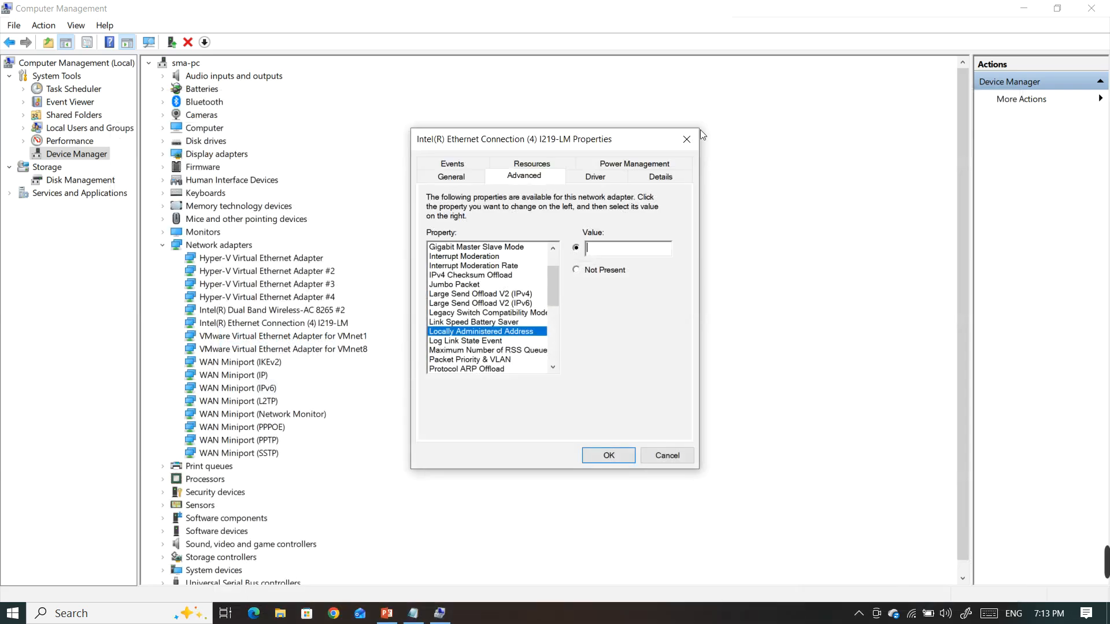
{"action": "left_click", "coordinate": [576, 248]}
{"action": "left_click", "coordinate": [598, 249]}
{"action": "key", "text": "ctrl+v"}
{"action": "left_click", "coordinate": [629, 461]}
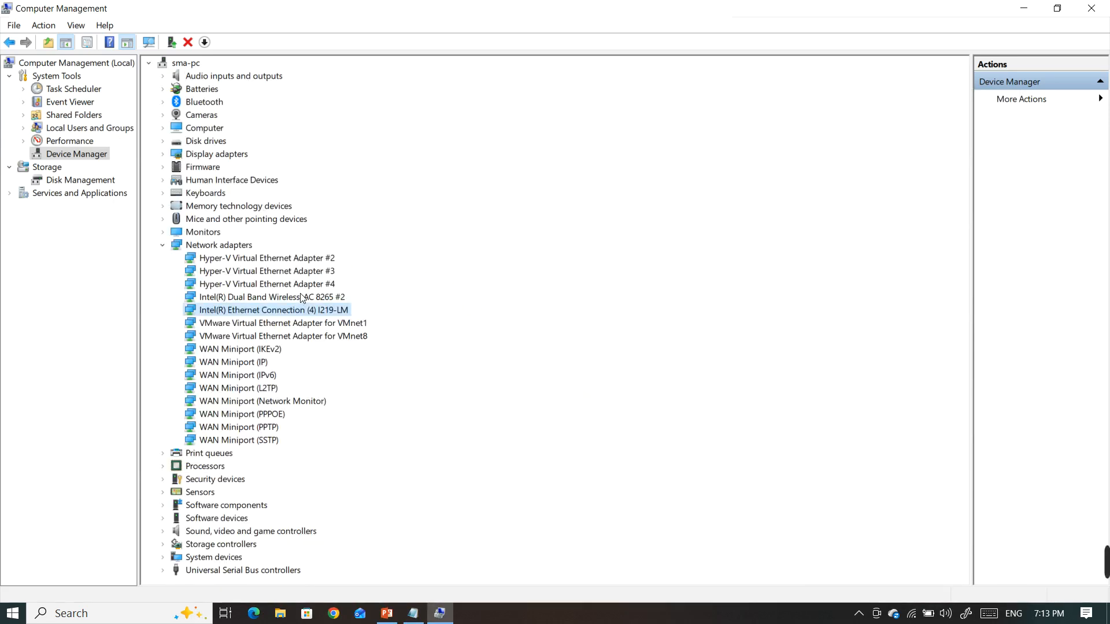
{"action": "left_click", "coordinate": [1092, 8]}
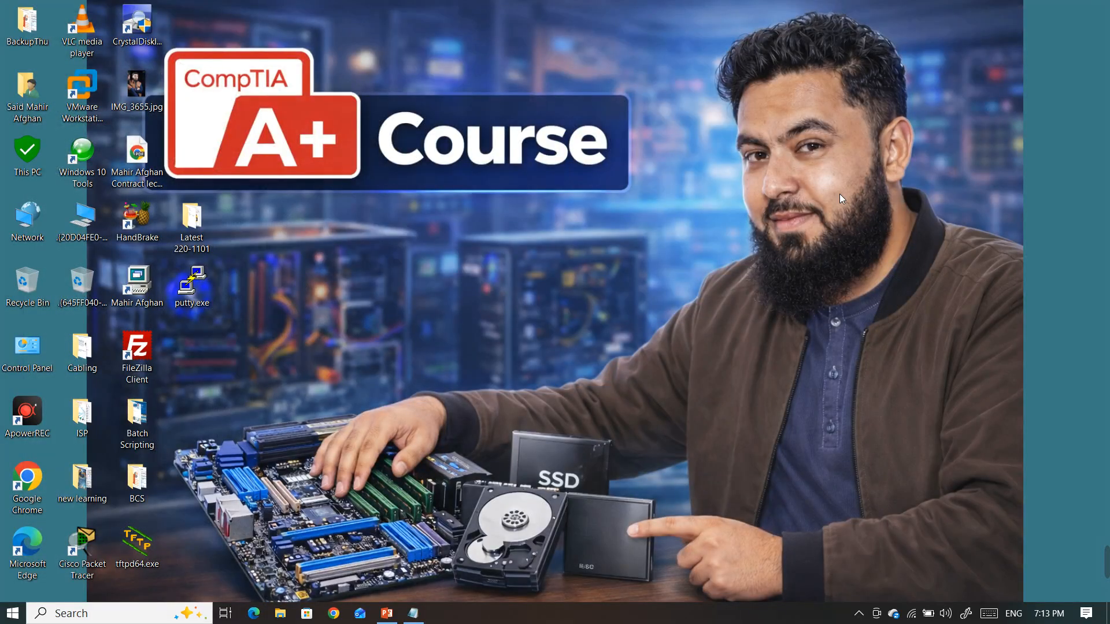
Open Network Connections, then disable and re-enable the Ethernet connection
{"action": "key", "text": "super+r"}
{"action": "key", "text": "Return"}
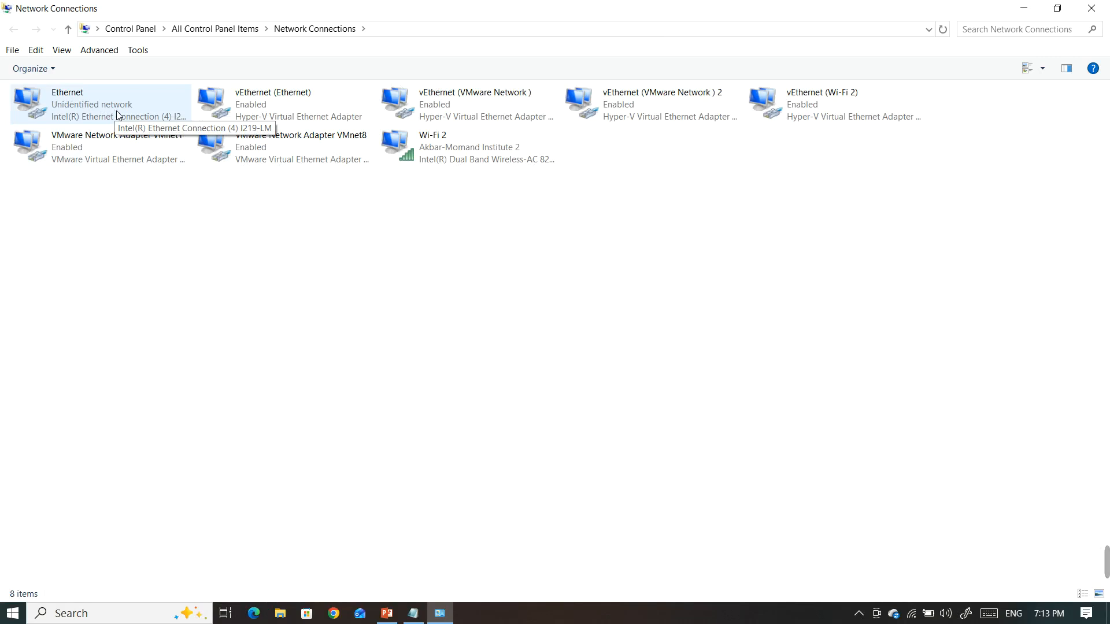
{"action": "right_click", "coordinate": [119, 95]}
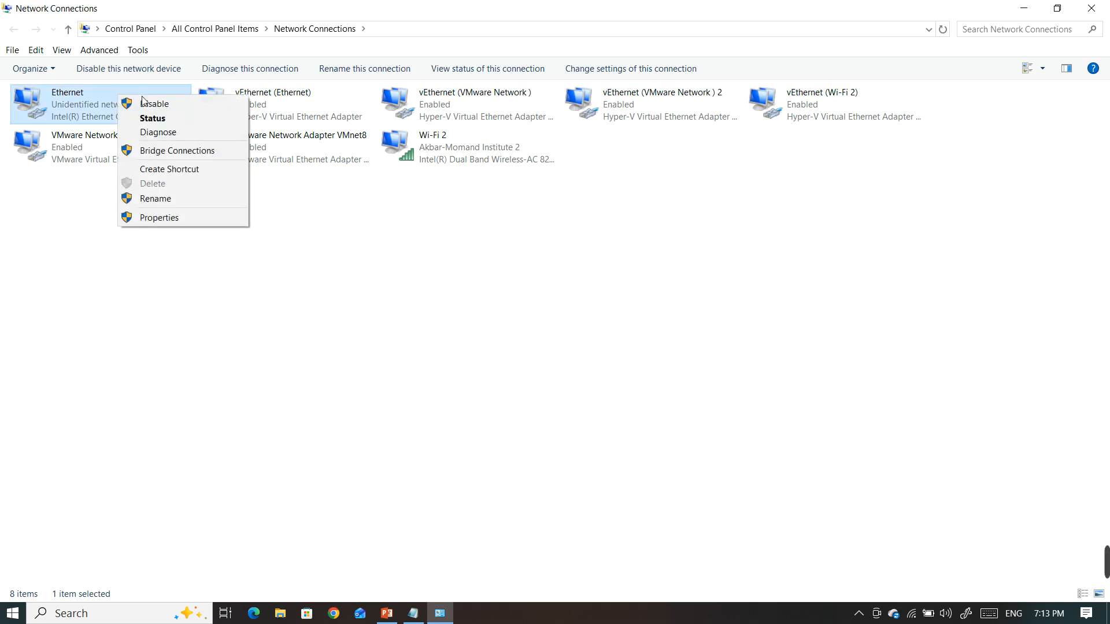
{"action": "left_click", "coordinate": [145, 106]}
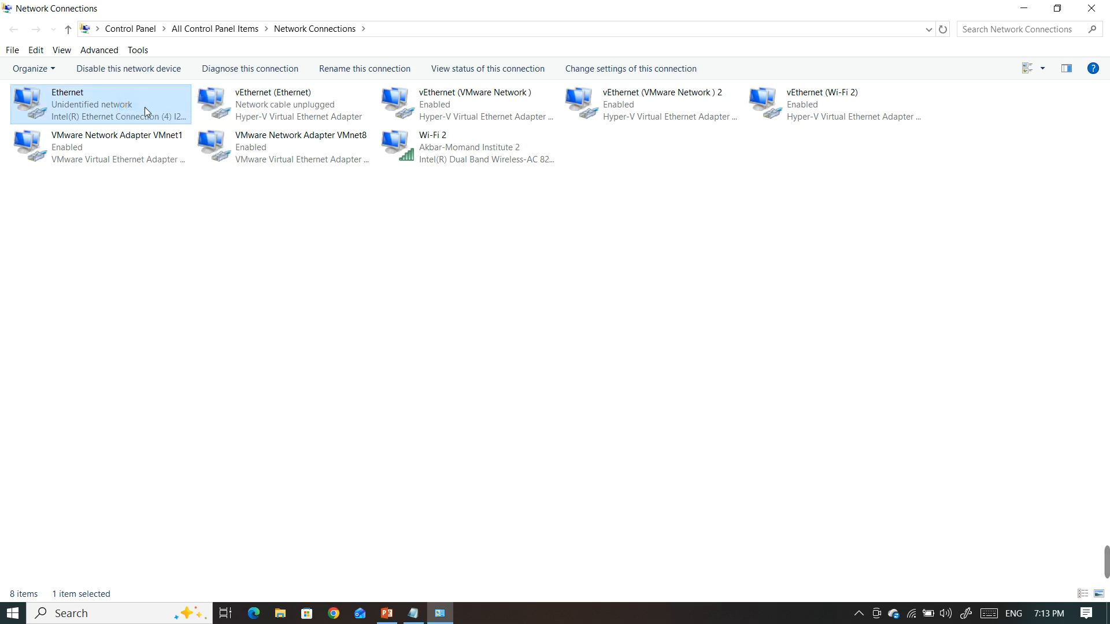
{"action": "right_click", "coordinate": [121, 110]}
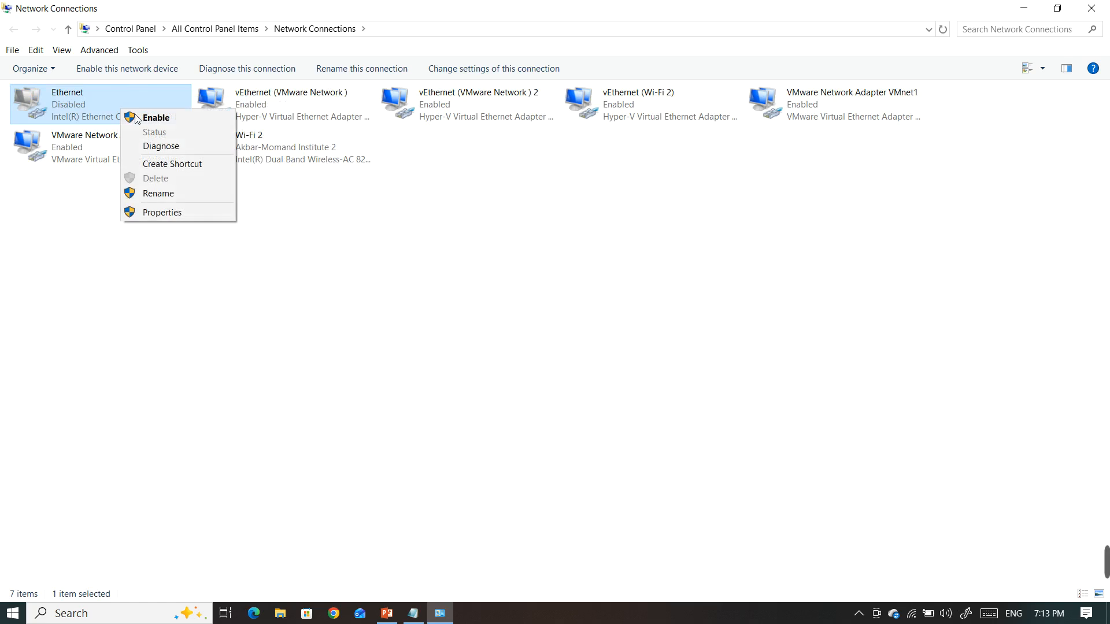
{"action": "left_click", "coordinate": [138, 117]}
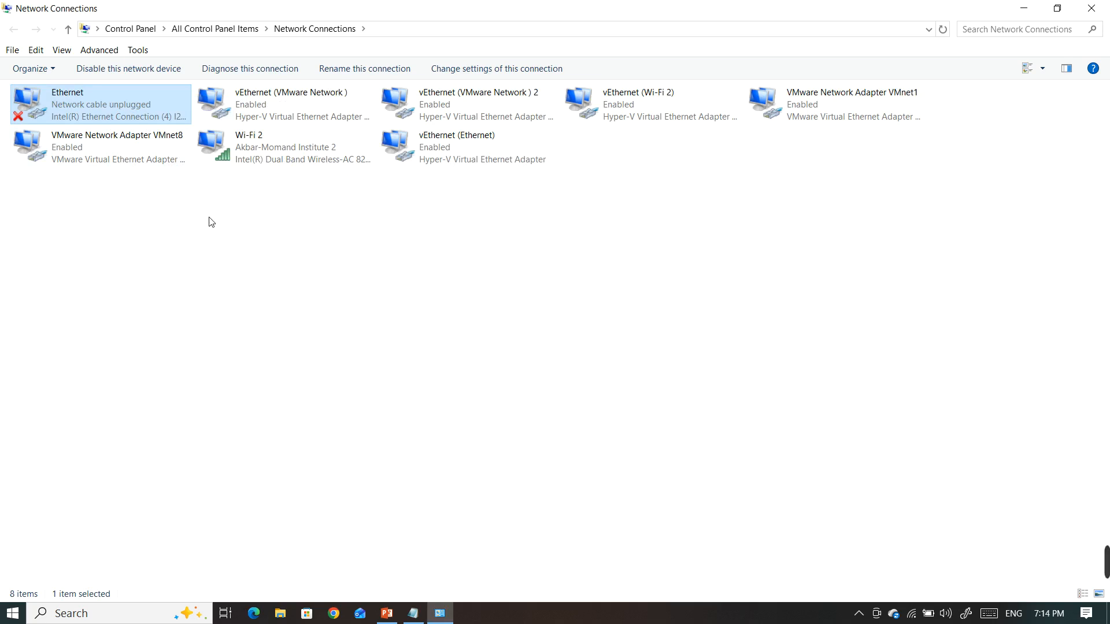
{"action": "mouse_move", "coordinate": [1109, 547]}
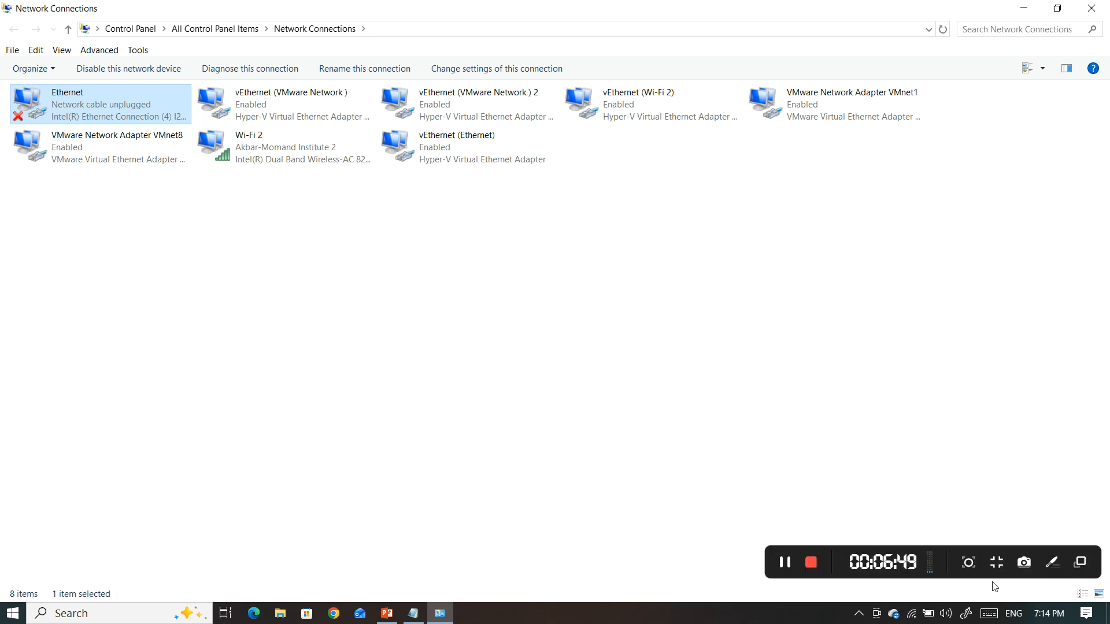
{"action": "left_click", "coordinate": [789, 566]}
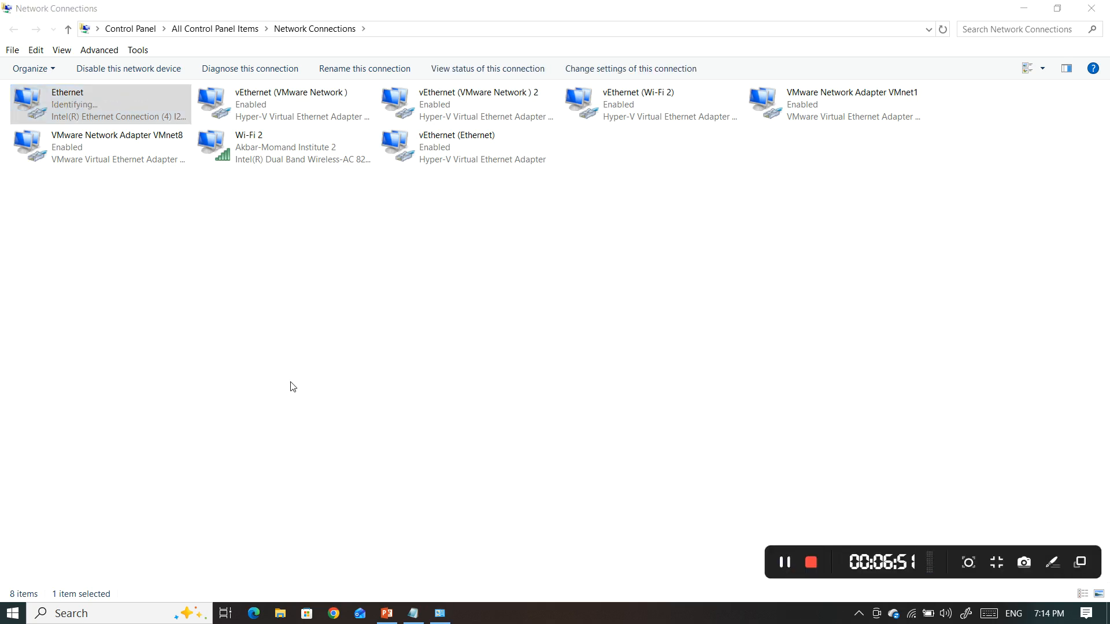
{"action": "left_click", "coordinate": [128, 102]}
Open a Command Prompt and run getmac /v to list the adapters' physical addresses
{"action": "left_click", "coordinate": [141, 616]}
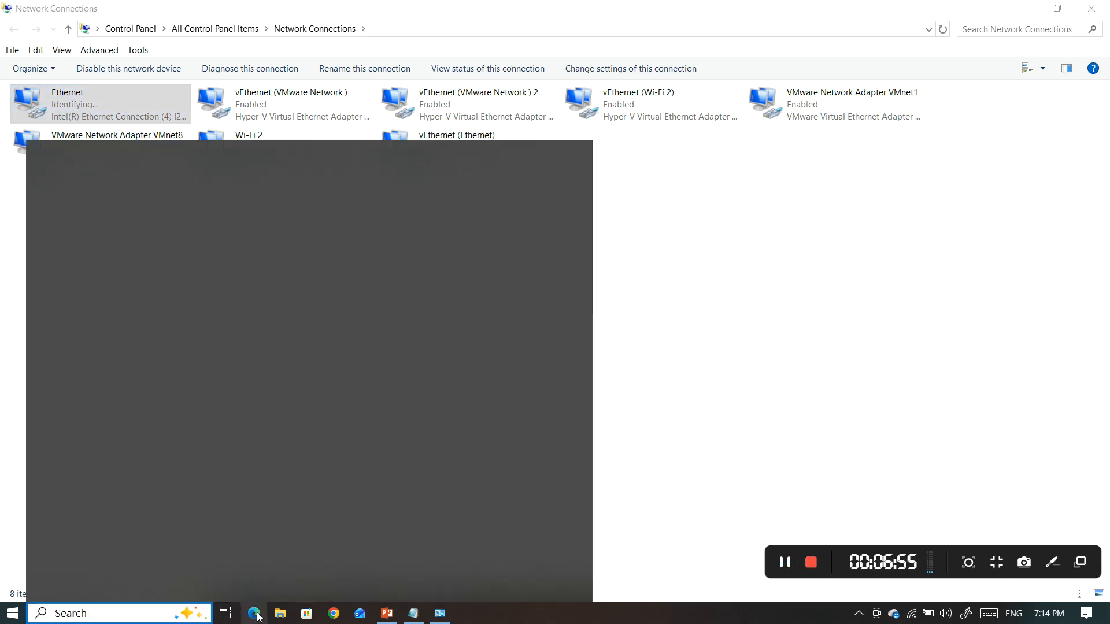
{"action": "type", "text": "cmd"}
{"action": "key", "text": "Return"}
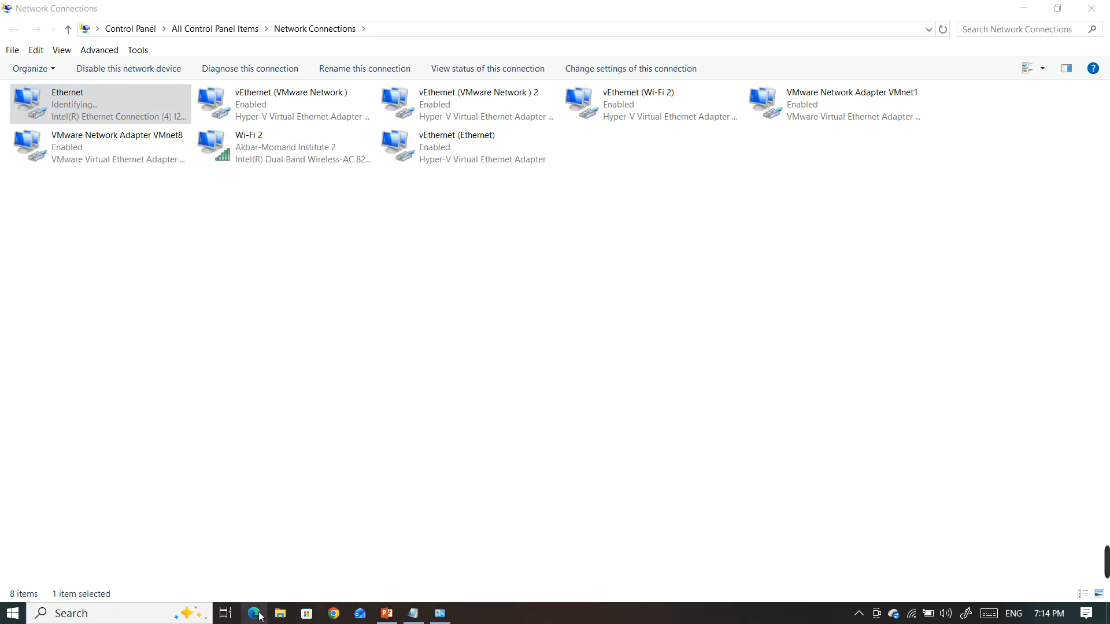
{"action": "type", "text": "getma"}
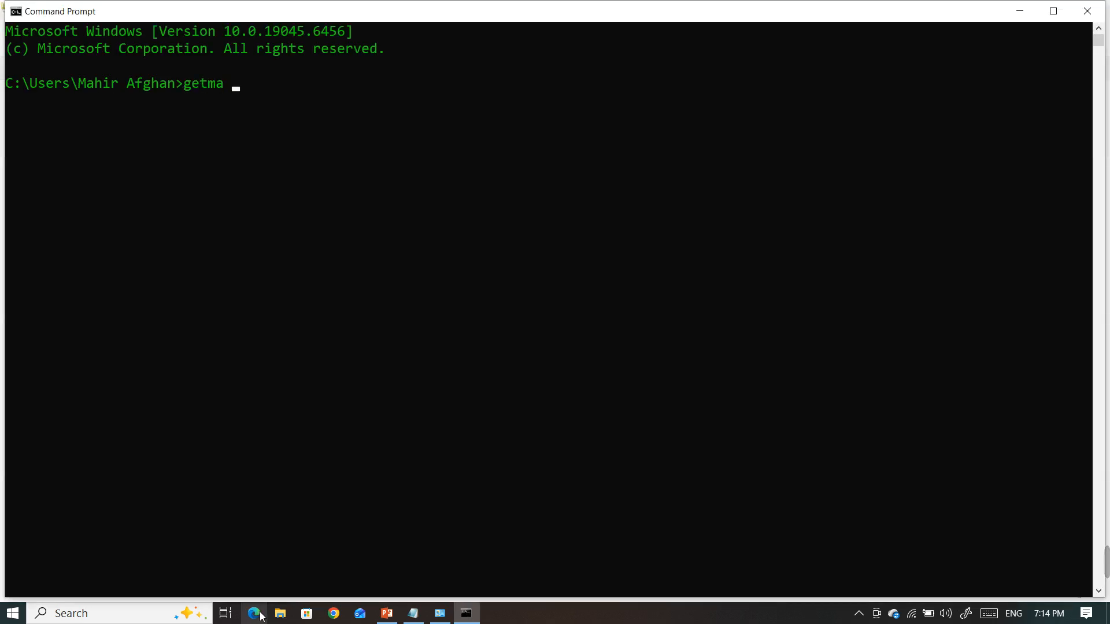
{"action": "key", "text": "BackSpace"}
{"action": "type", "text": "c /v"}
{"action": "key", "text": "Return"}
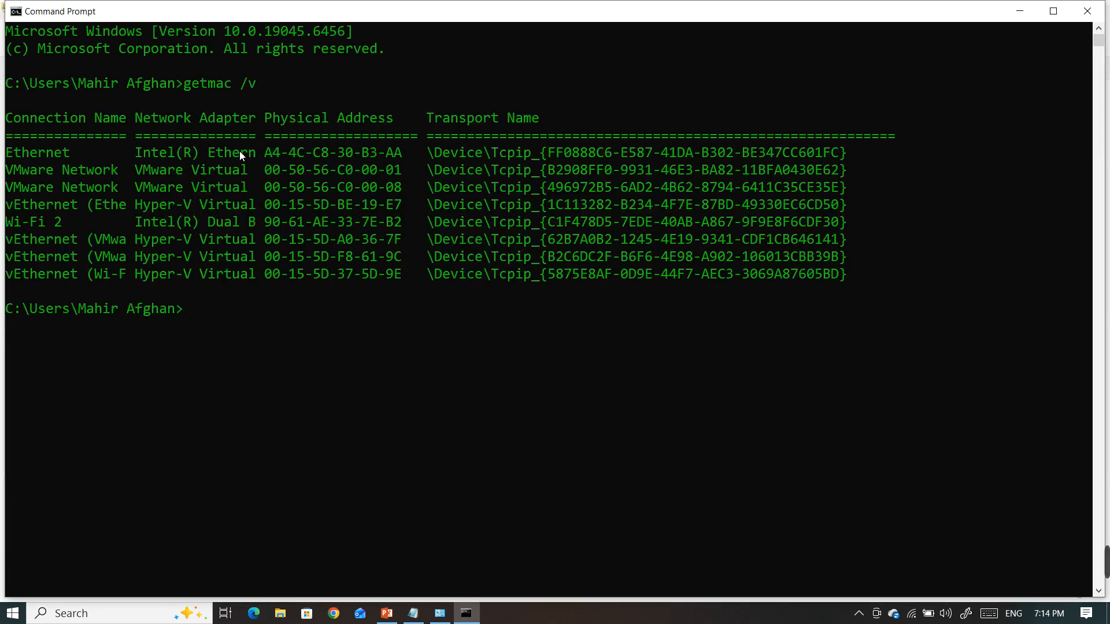
Compare the last pair of Ethernet's physical address with the original and modified addresses in the Notepad file
{"action": "left_click_drag", "start_coordinate": [268, 151], "coordinate": [388, 152]}
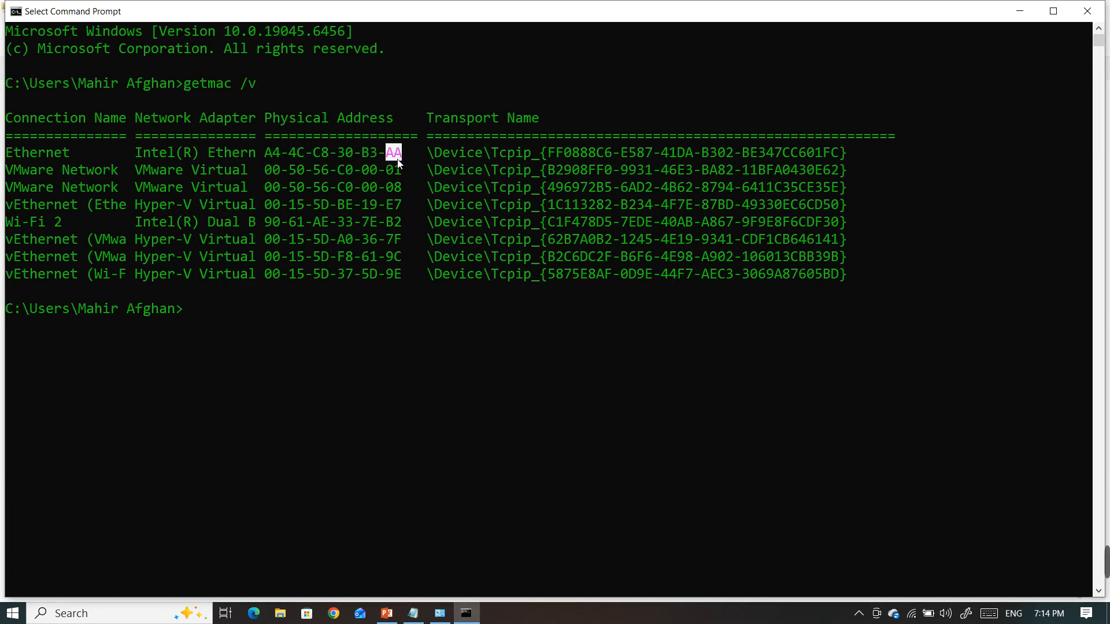
{"action": "left_click", "coordinate": [415, 614]}
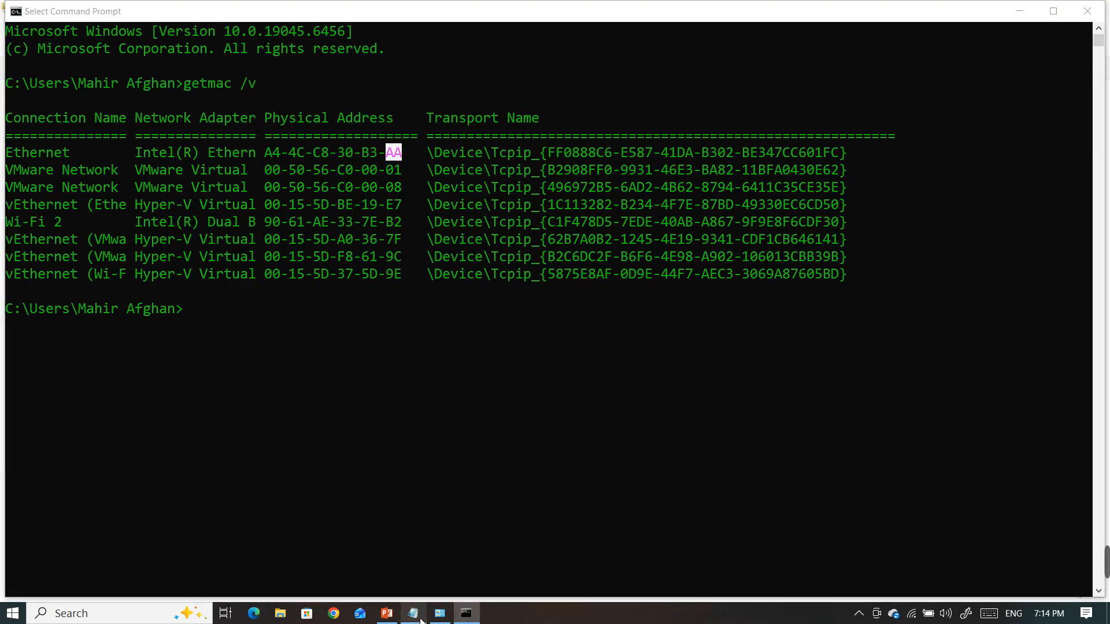
{"action": "left_click_drag", "start_coordinate": [346, 97], "coordinate": [313, 91]}
{"action": "left_click_drag", "start_coordinate": [269, 144], "coordinate": [237, 147]}
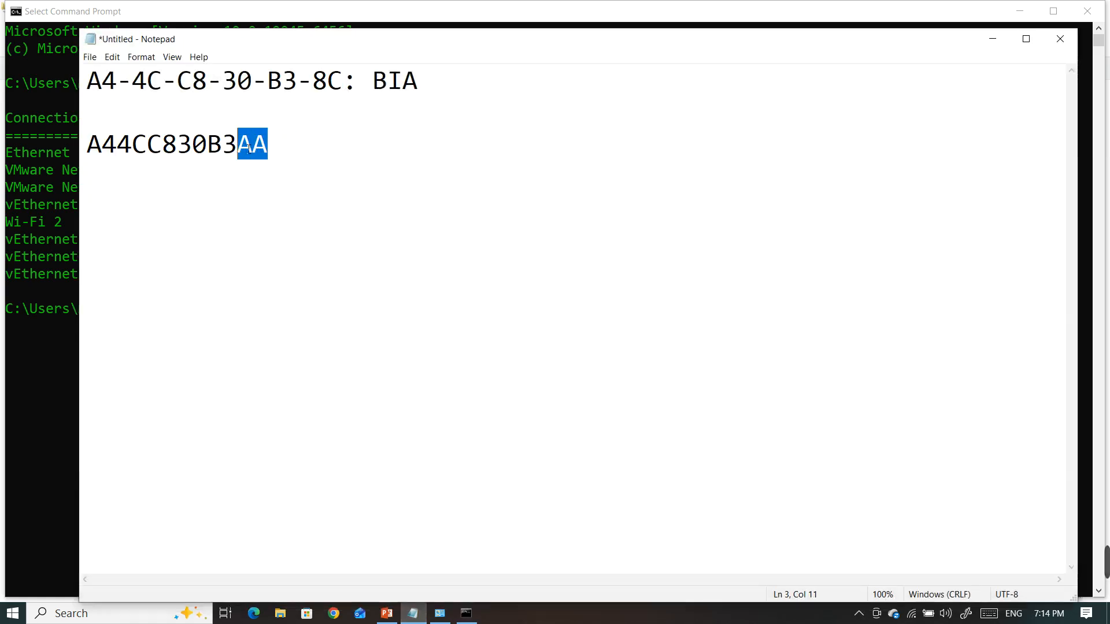
{"action": "left_click", "coordinate": [993, 39]}
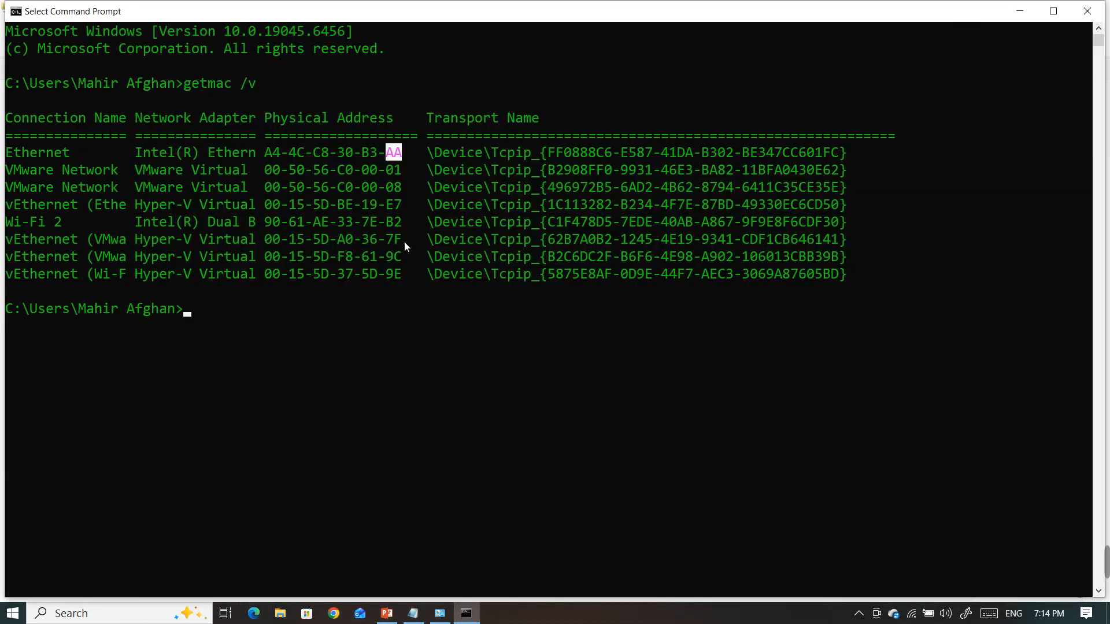
{"action": "left_click", "coordinate": [401, 152]}
{"action": "double_click", "coordinate": [406, 153]}
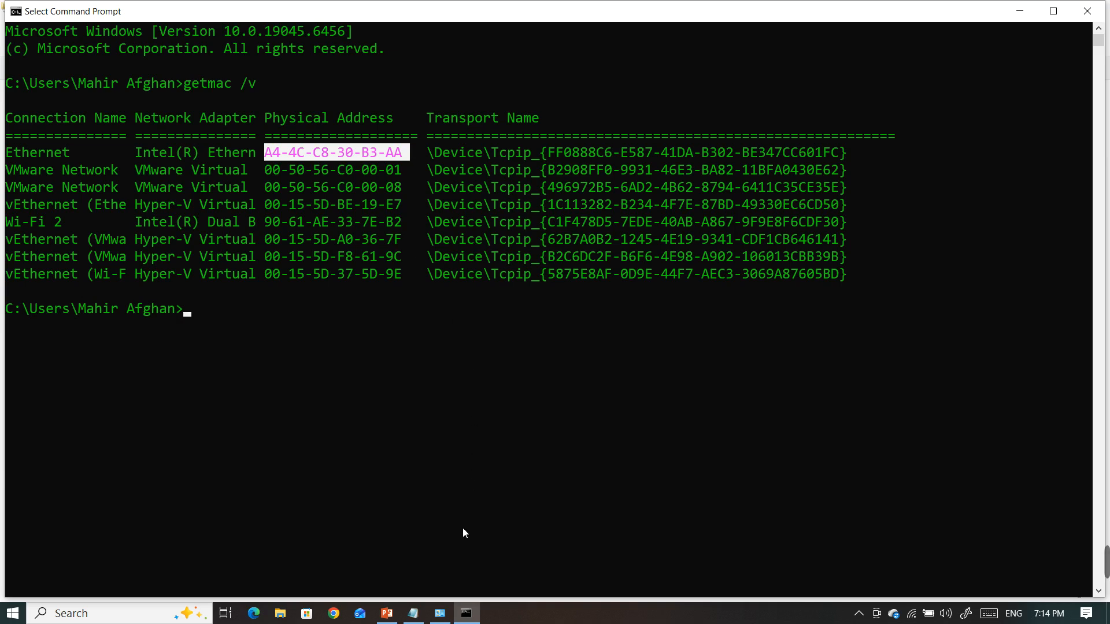
Open Device Manager, locate Intel(R) Ethernet Connection (4) I219-LM under Network adapters, view its available actions and close Device Manager
{"action": "key", "text": "super+r"}
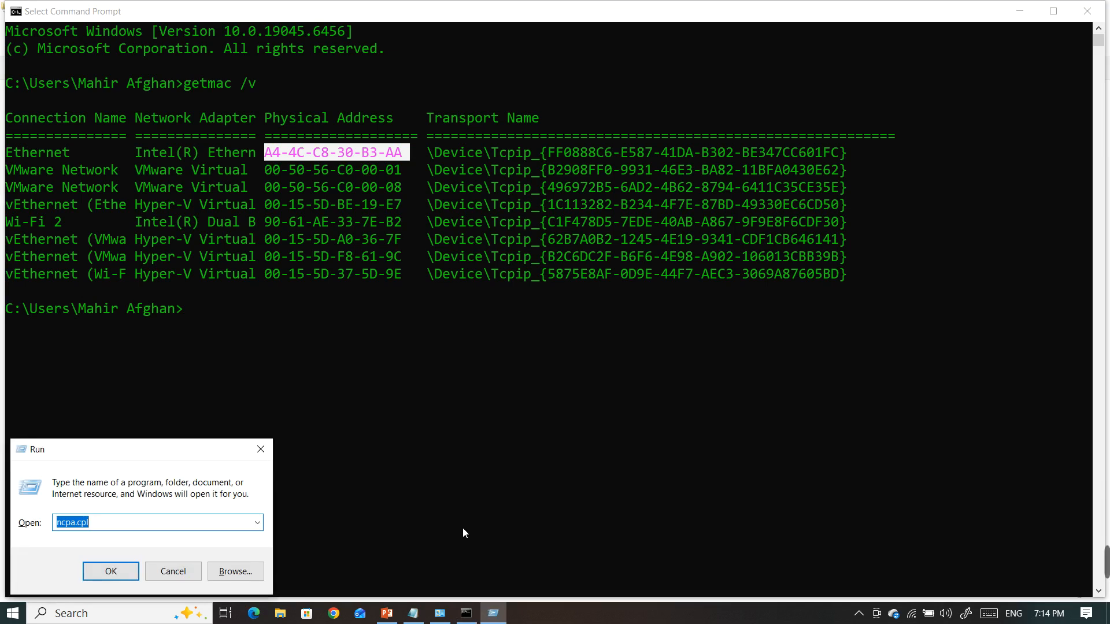
{"action": "type", "text": "dev"}
{"action": "key", "text": "Down"}
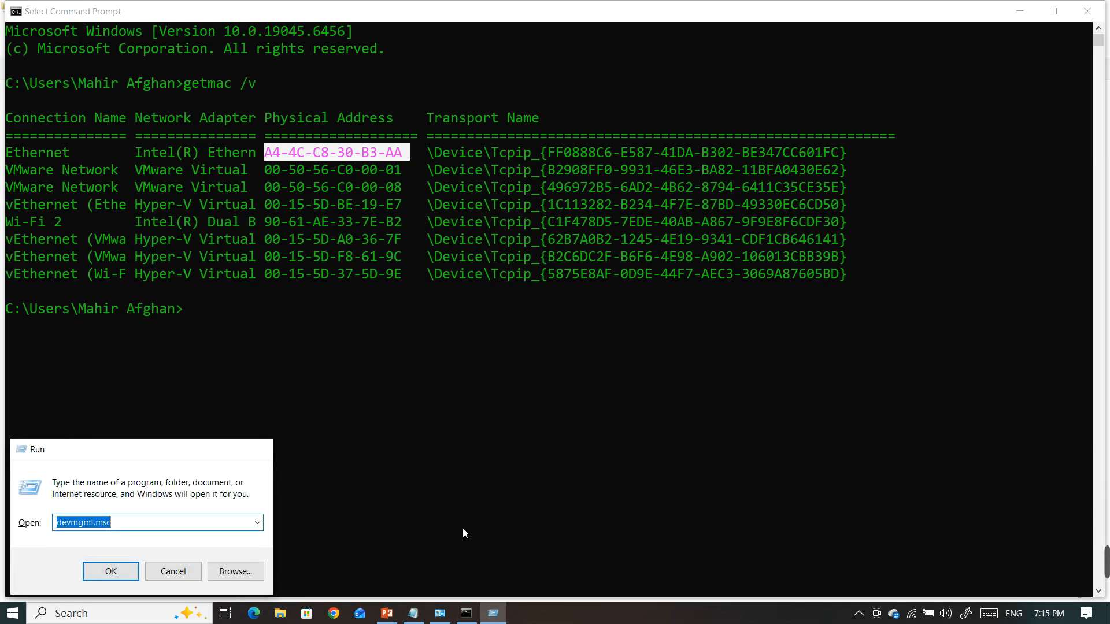
{"action": "key", "text": "Return"}
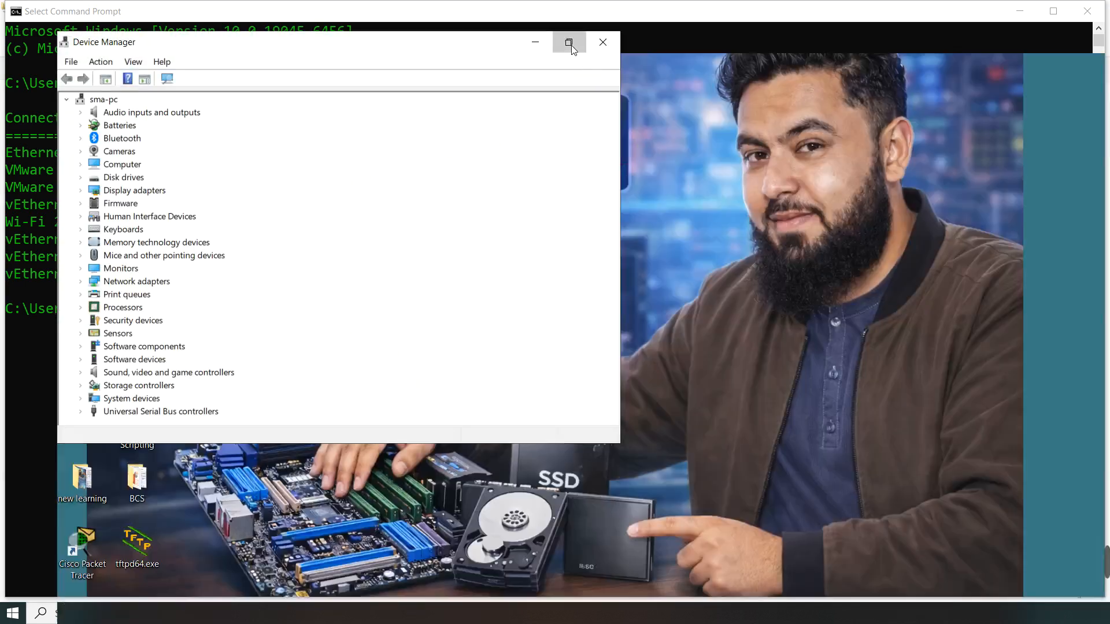
{"action": "left_click", "coordinate": [569, 43]}
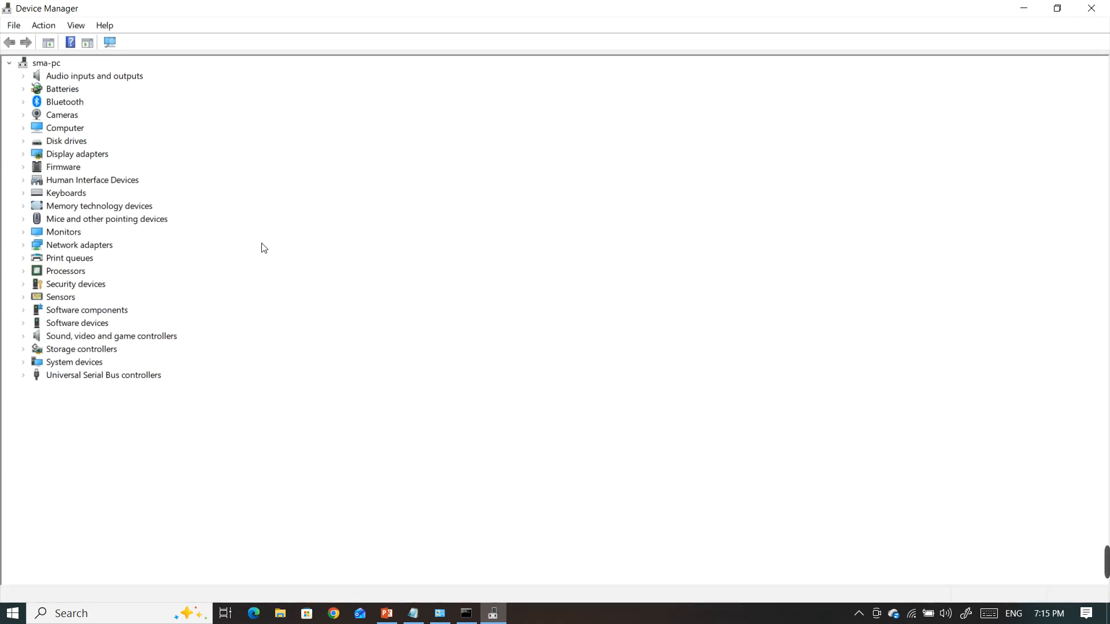
{"action": "left_click", "coordinate": [30, 246]}
{"action": "right_click", "coordinate": [108, 324]}
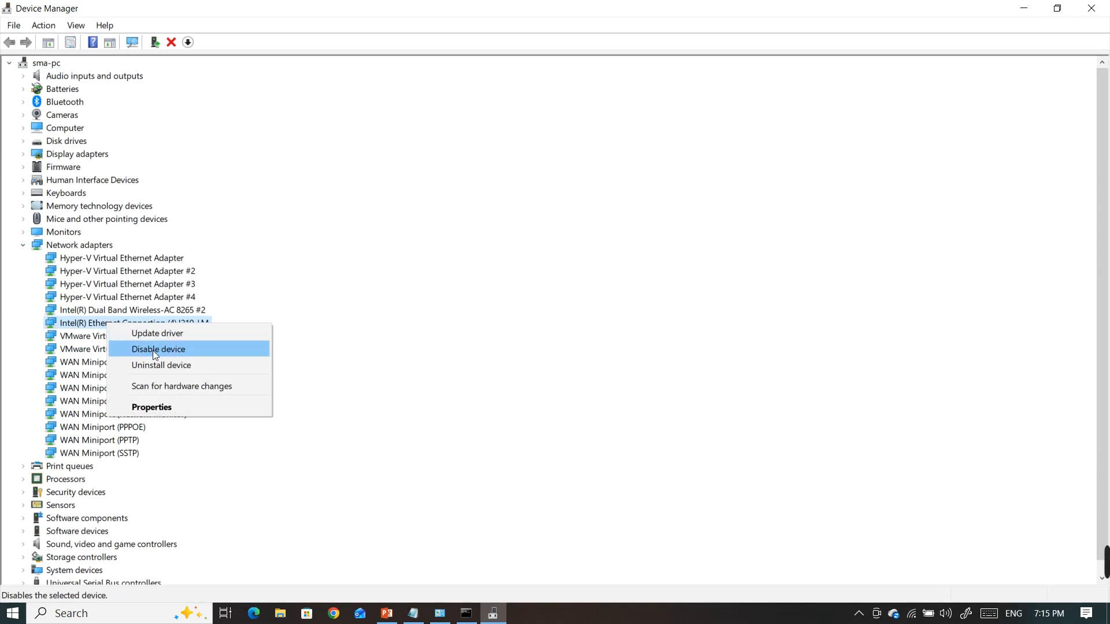
{"action": "left_click", "coordinate": [589, 387]}
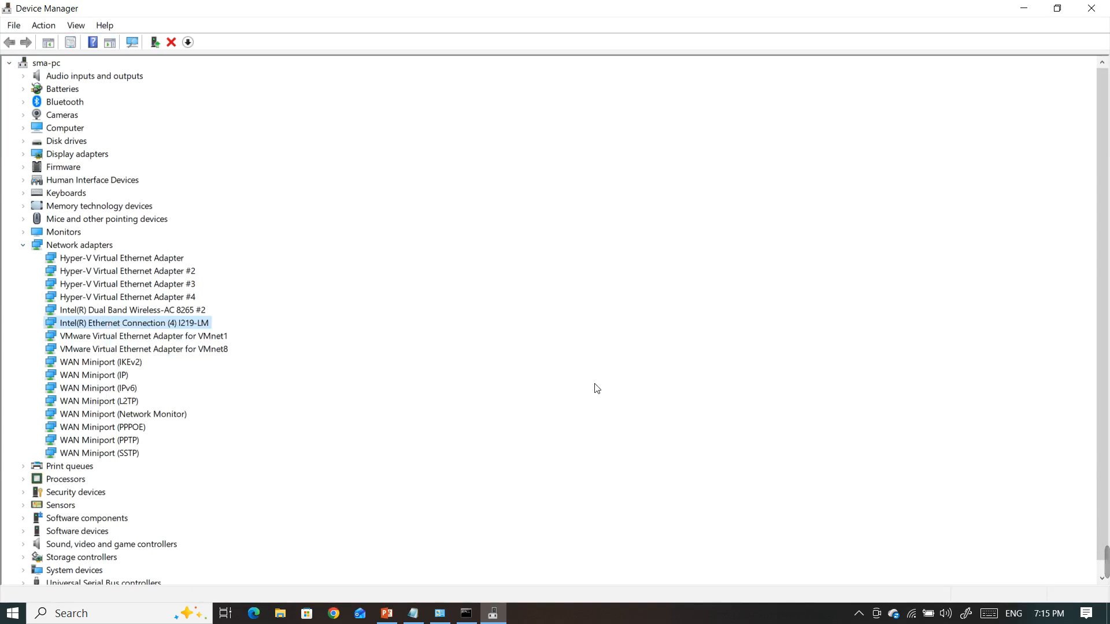
{"action": "left_click", "coordinate": [1091, 8]}
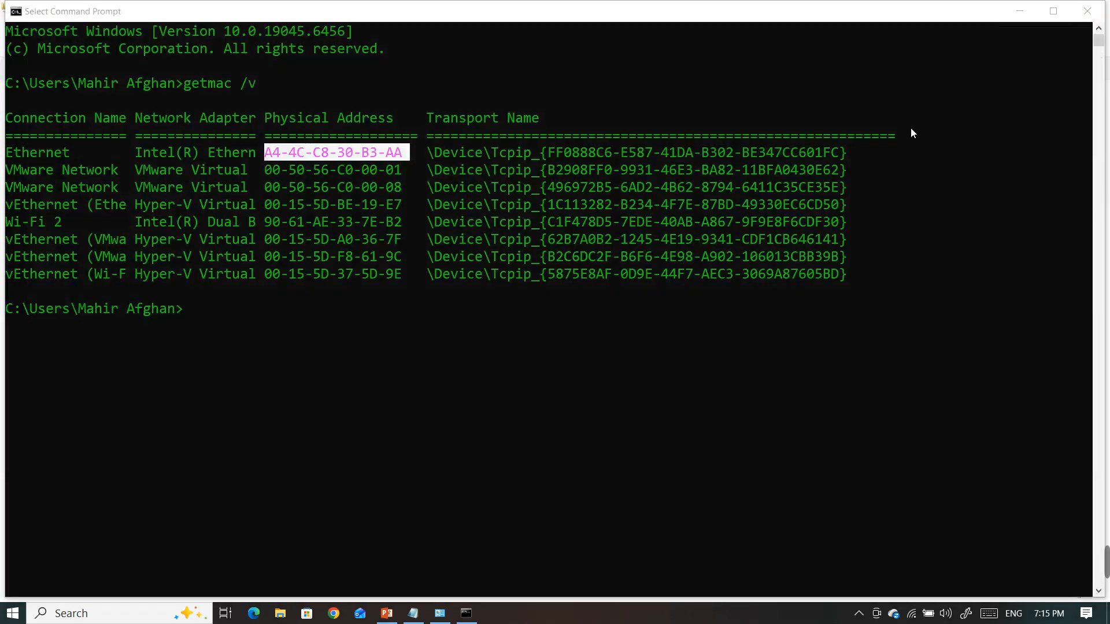
Examine Ethernet's full physical address in the getmac output and close the Command Prompt
{"action": "right_click", "coordinate": [407, 156]}
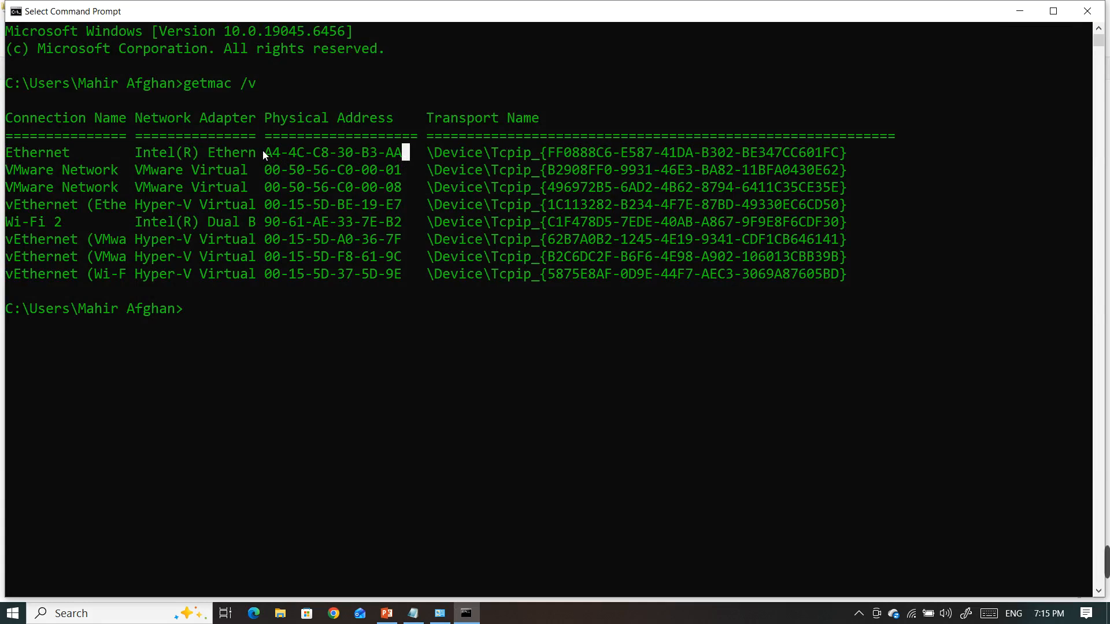
{"action": "left_click_drag", "start_coordinate": [269, 150], "coordinate": [332, 156]}
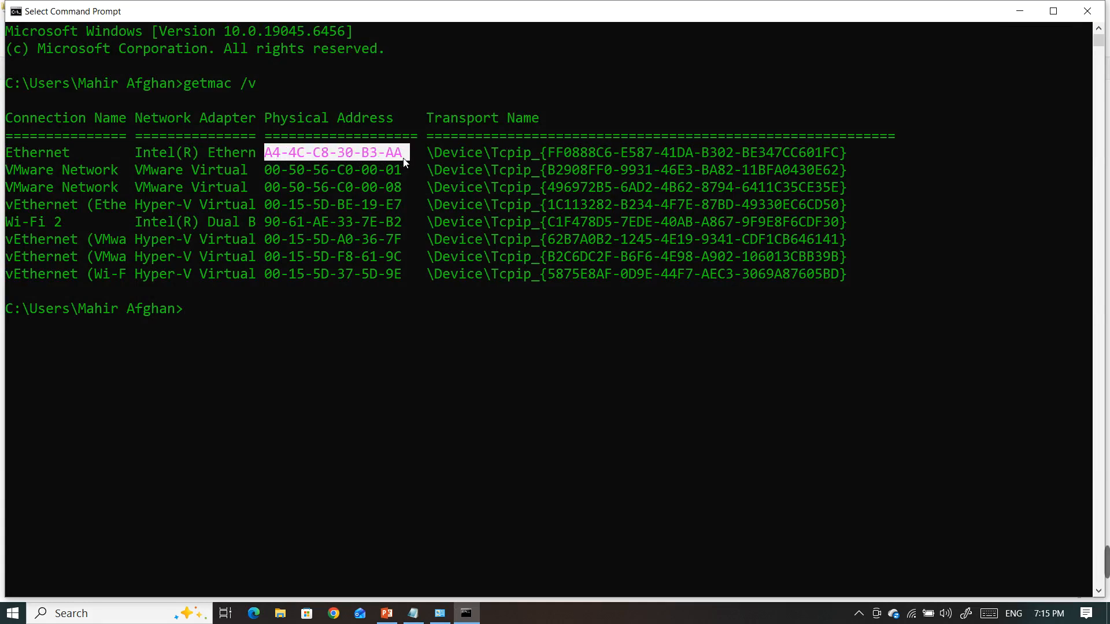
{"action": "left_click_drag", "start_coordinate": [404, 163], "coordinate": [401, 162]}
{"action": "double_click", "coordinate": [399, 155]}
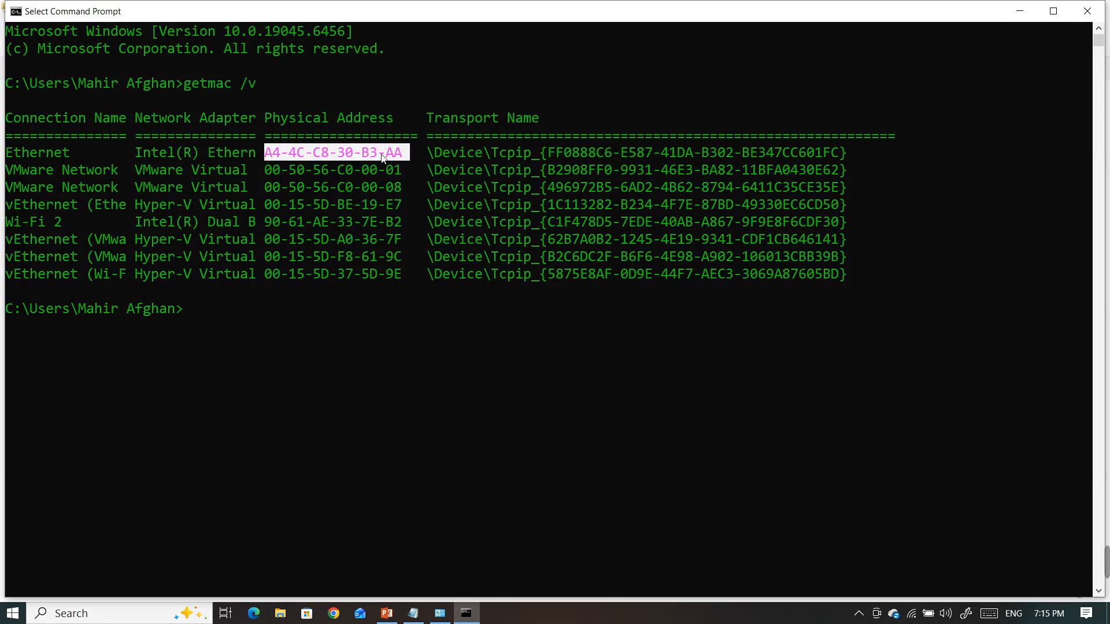
{"action": "left_click", "coordinate": [317, 155]}
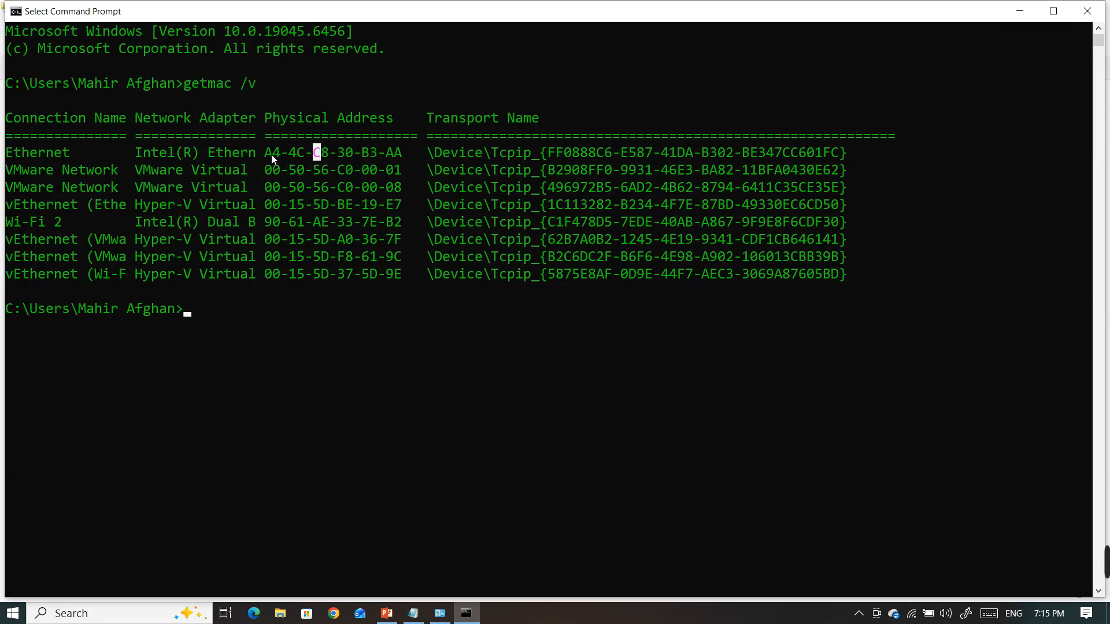
{"action": "left_click_drag", "start_coordinate": [267, 155], "coordinate": [398, 157]}
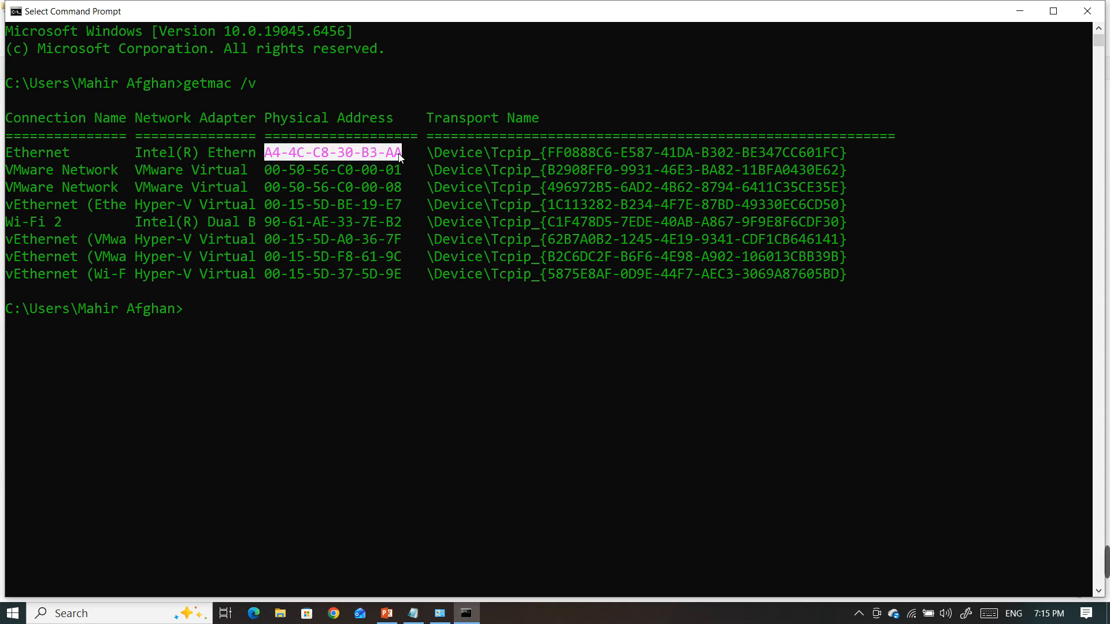
{"action": "double_click", "coordinate": [403, 154]}
{"action": "left_click_drag", "start_coordinate": [403, 154], "coordinate": [264, 162]}
{"action": "left_click", "coordinate": [1087, 11]}
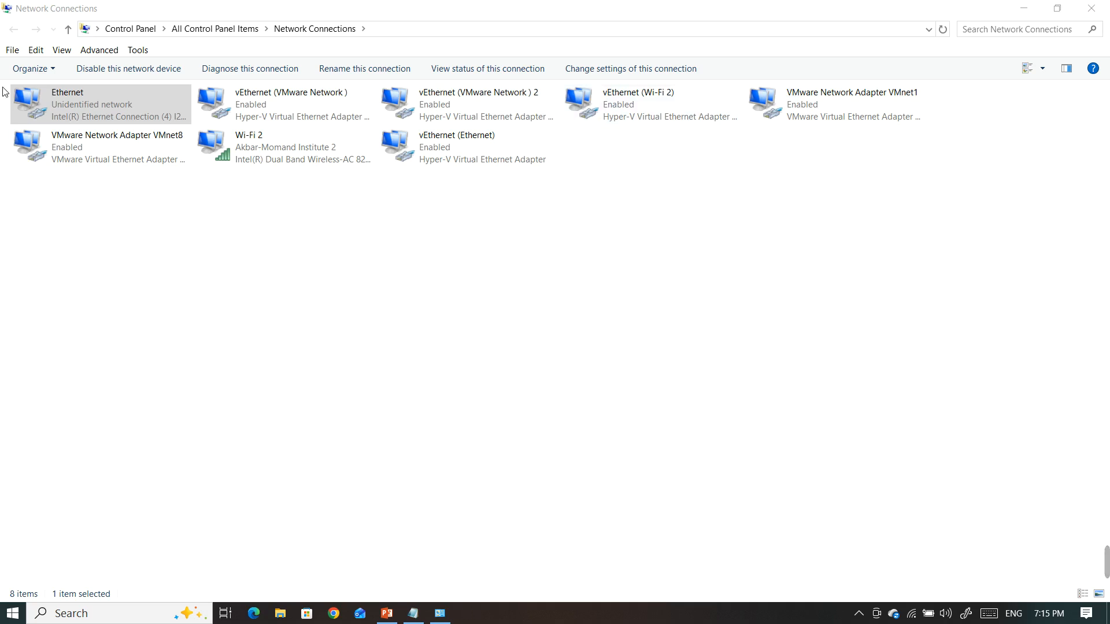
In the Ethernet adapter's advanced properties, clear the Locally Administered Address value, set it to Not Present and save
{"action": "right_click", "coordinate": [94, 103]}
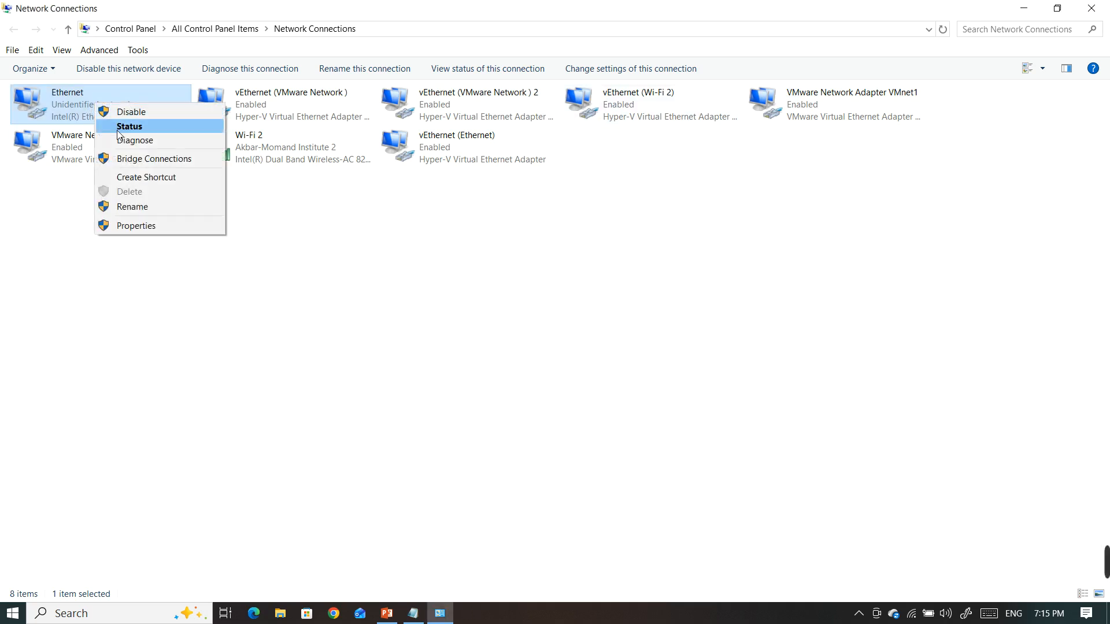
{"action": "left_click", "coordinate": [133, 224]}
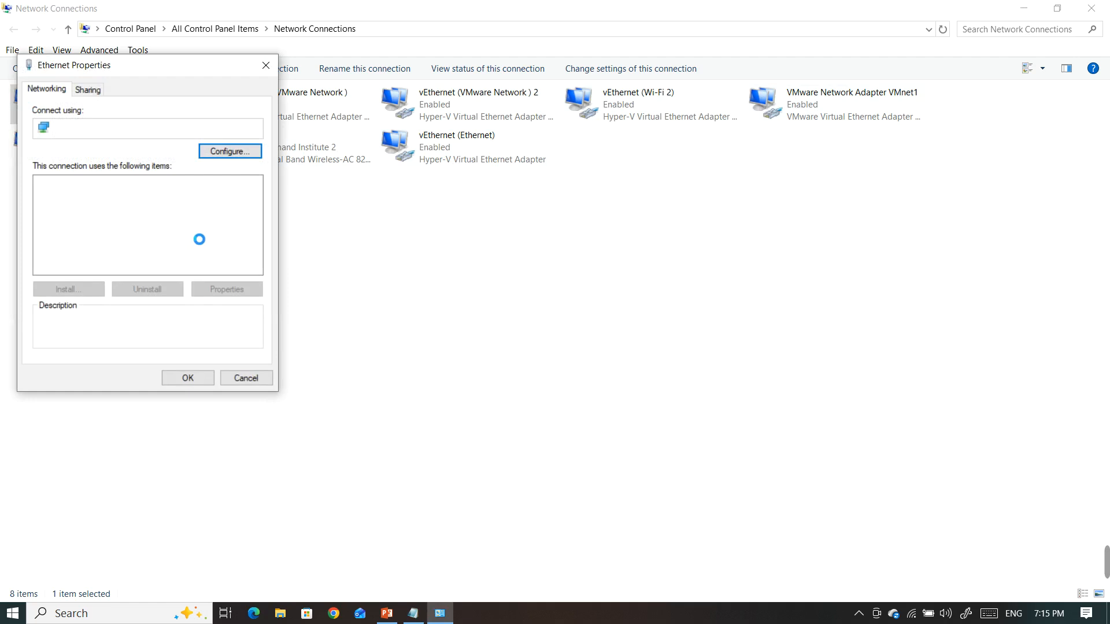
{"action": "left_click", "coordinate": [229, 152]}
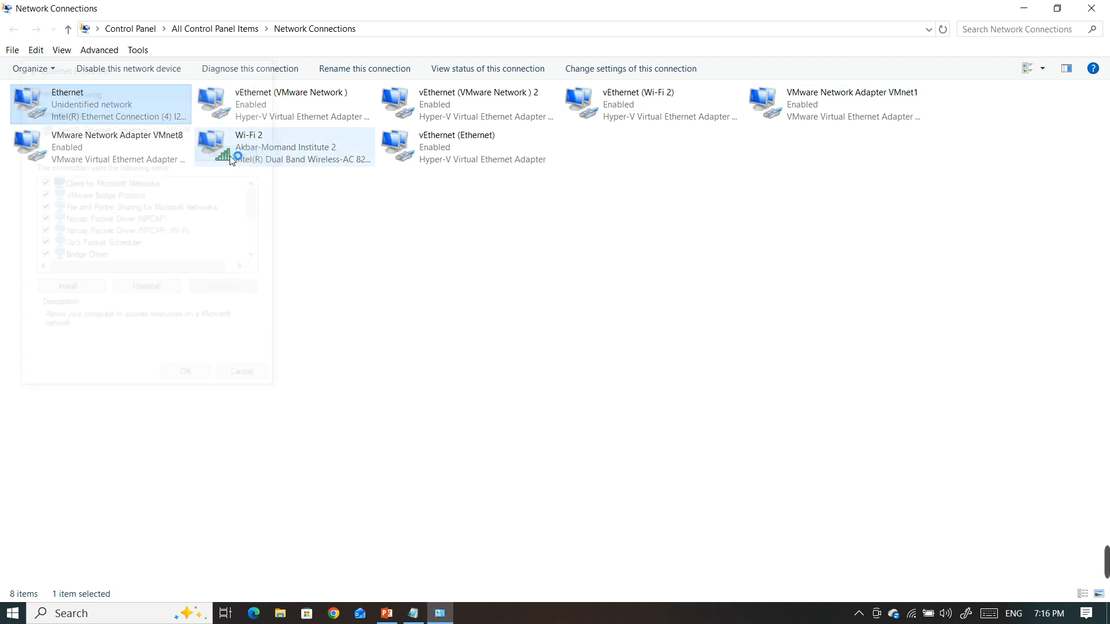
{"action": "left_click", "coordinate": [151, 115]}
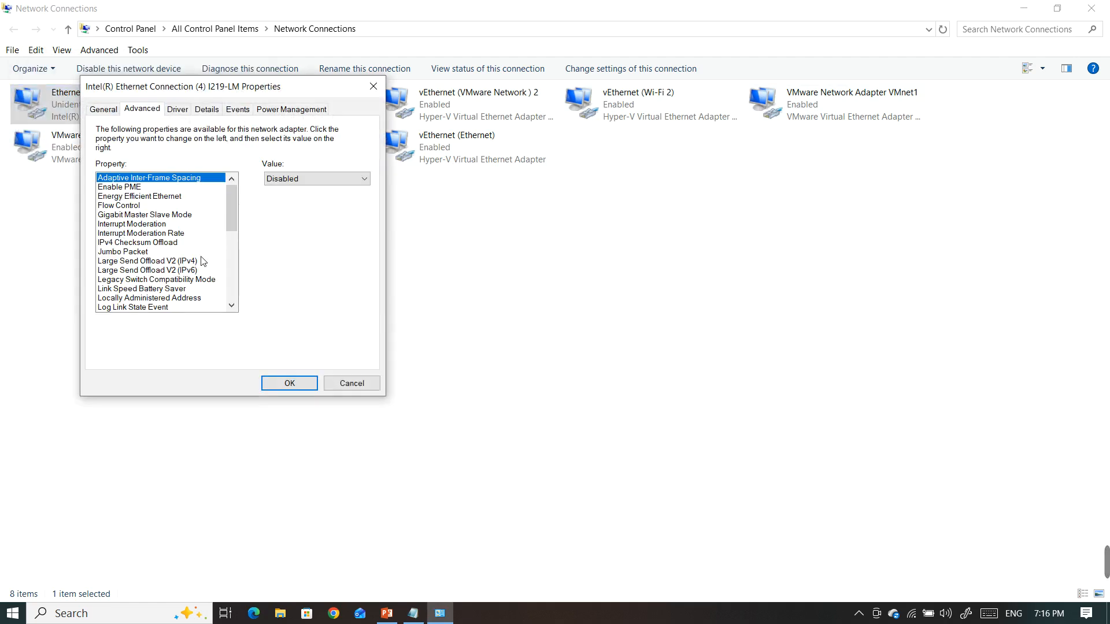
{"action": "left_click", "coordinate": [167, 298]}
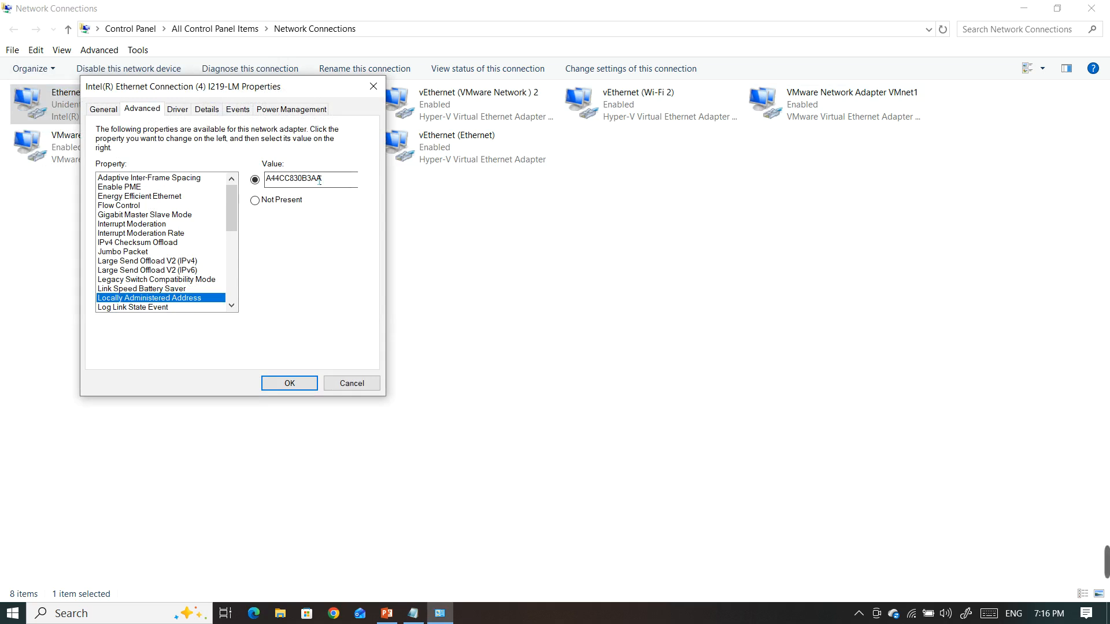
{"action": "left_click_drag", "start_coordinate": [317, 180], "coordinate": [245, 191]}
{"action": "key", "text": "BackSpace"}
{"action": "left_click", "coordinate": [256, 200]}
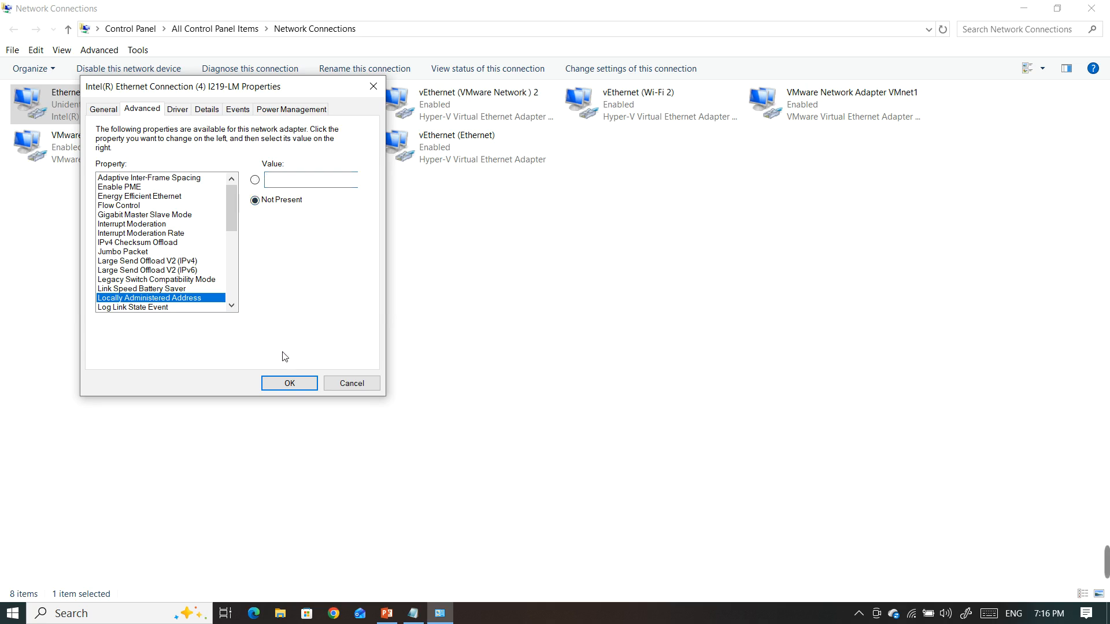
{"action": "left_click", "coordinate": [287, 383]}
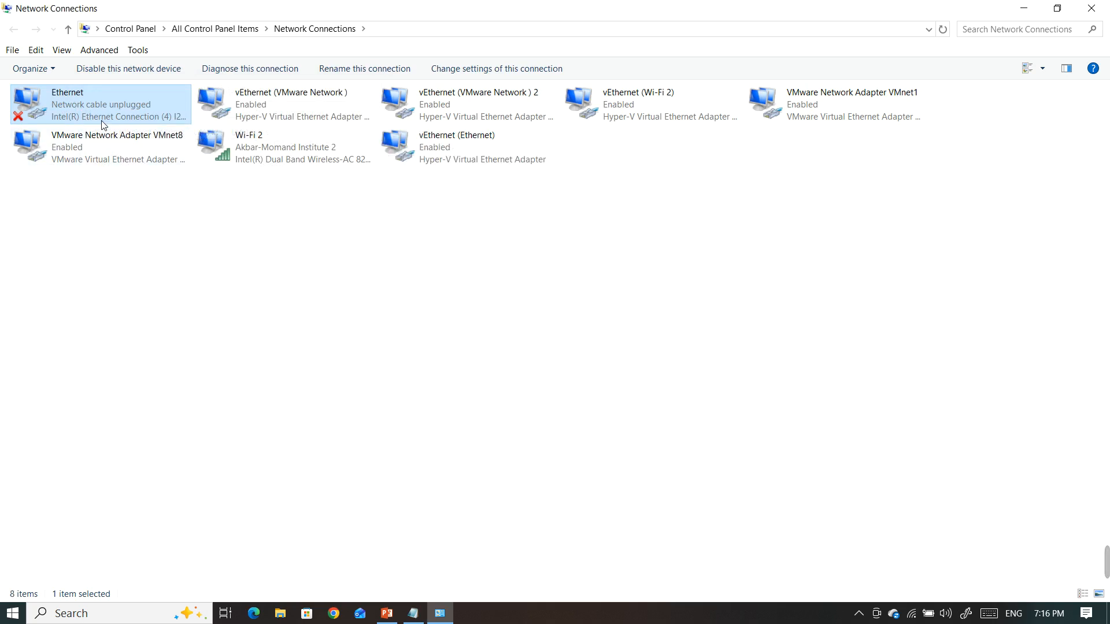
Refresh the Network Connections list several times to update the Ethernet connection's status
{"action": "right_click", "coordinate": [147, 235]}
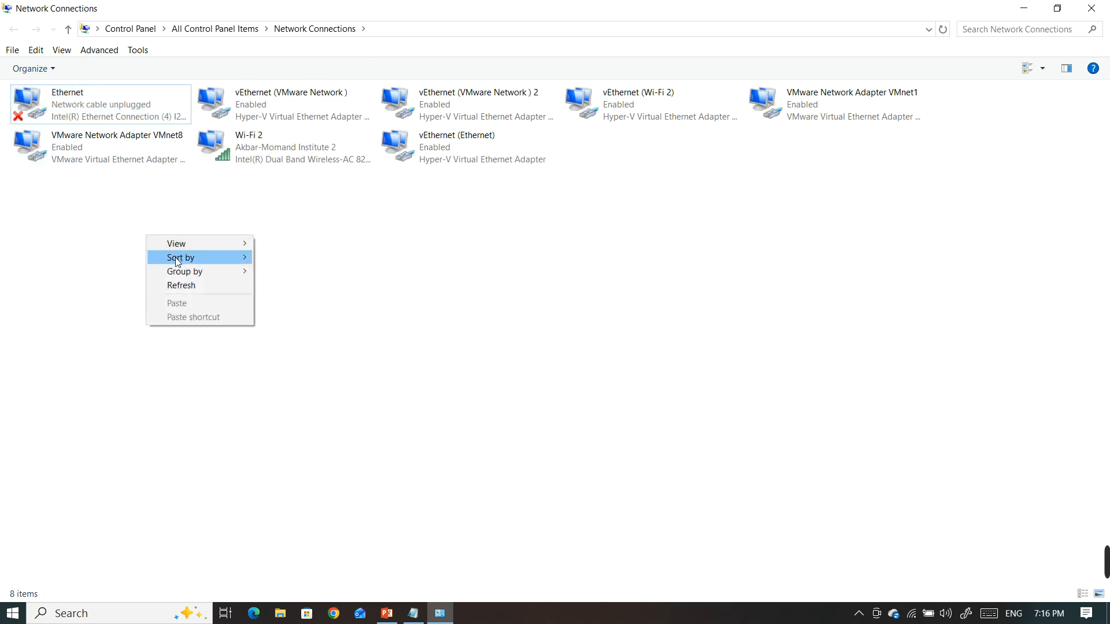
{"action": "left_click", "coordinate": [182, 285]}
{"action": "right_click", "coordinate": [158, 252]}
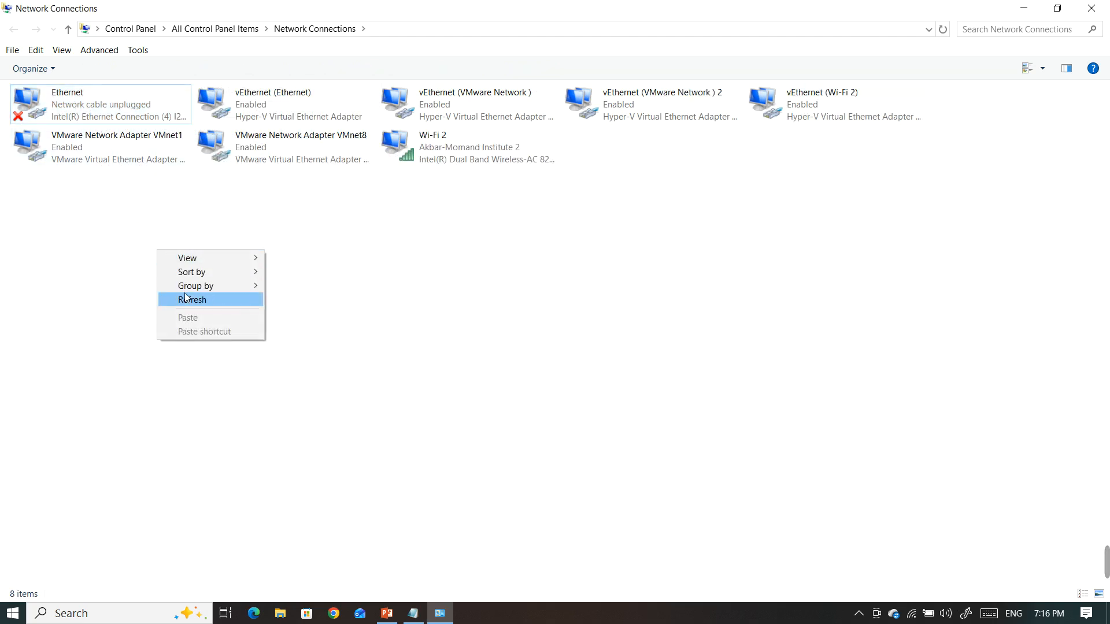
{"action": "left_click", "coordinate": [190, 300]}
{"action": "right_click", "coordinate": [176, 261]}
{"action": "left_click", "coordinate": [188, 311]}
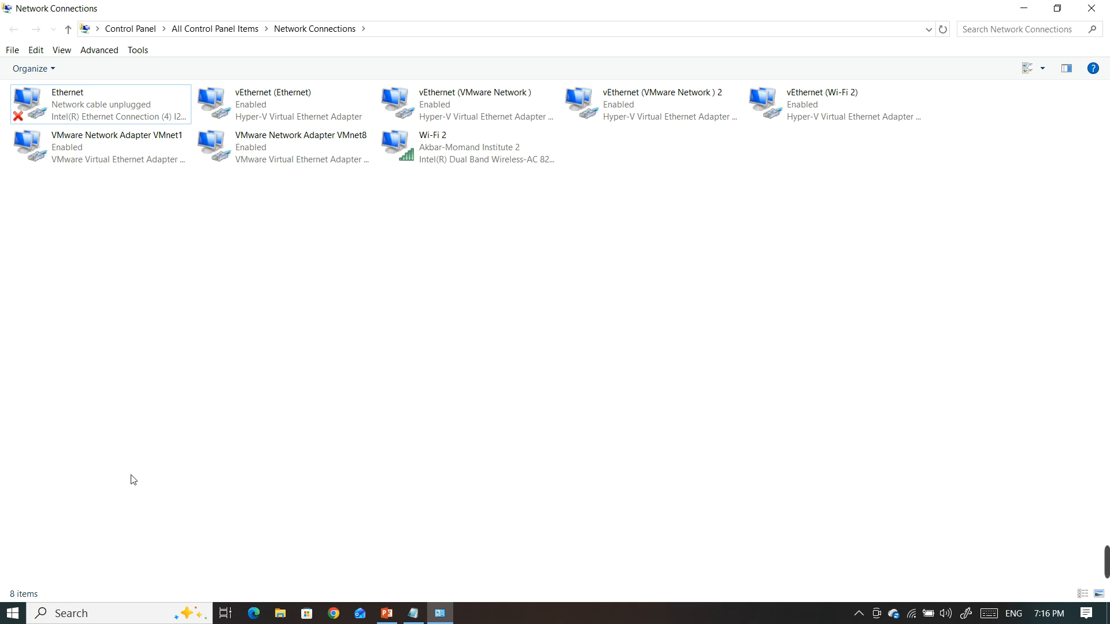
Open a Command Prompt and run getmac /v to list the adapters' current physical addresses
{"action": "left_click", "coordinate": [87, 613]}
{"action": "type", "text": "cmd"}
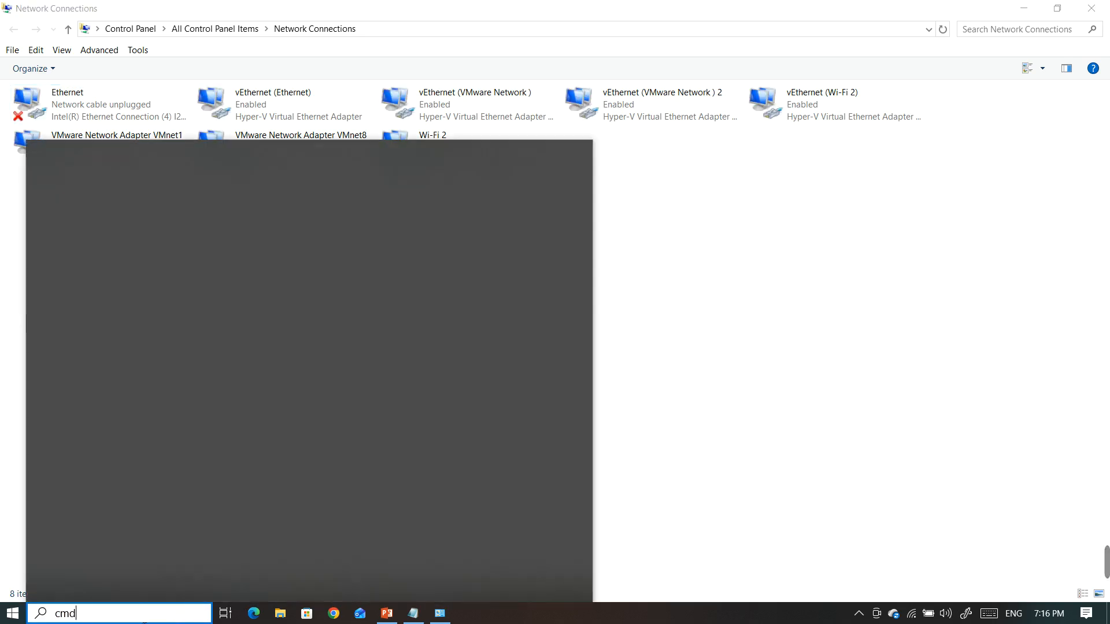
{"action": "key", "text": "Return"}
{"action": "type", "text": "ge"}
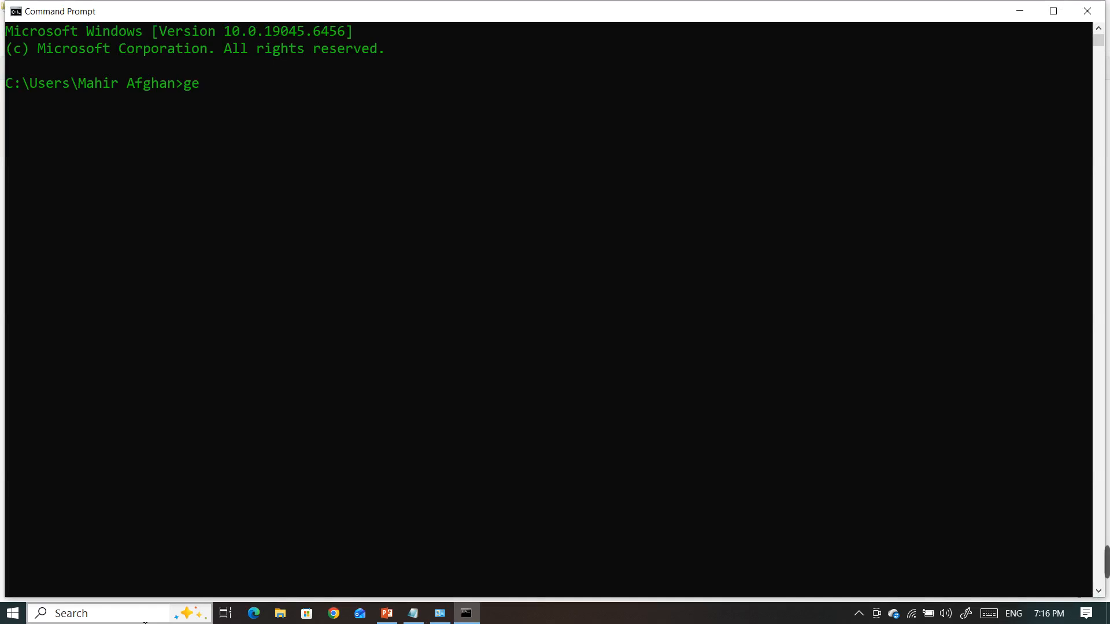
{"action": "type", "text": "ytmac /v"}
{"action": "key", "text": "Return"}
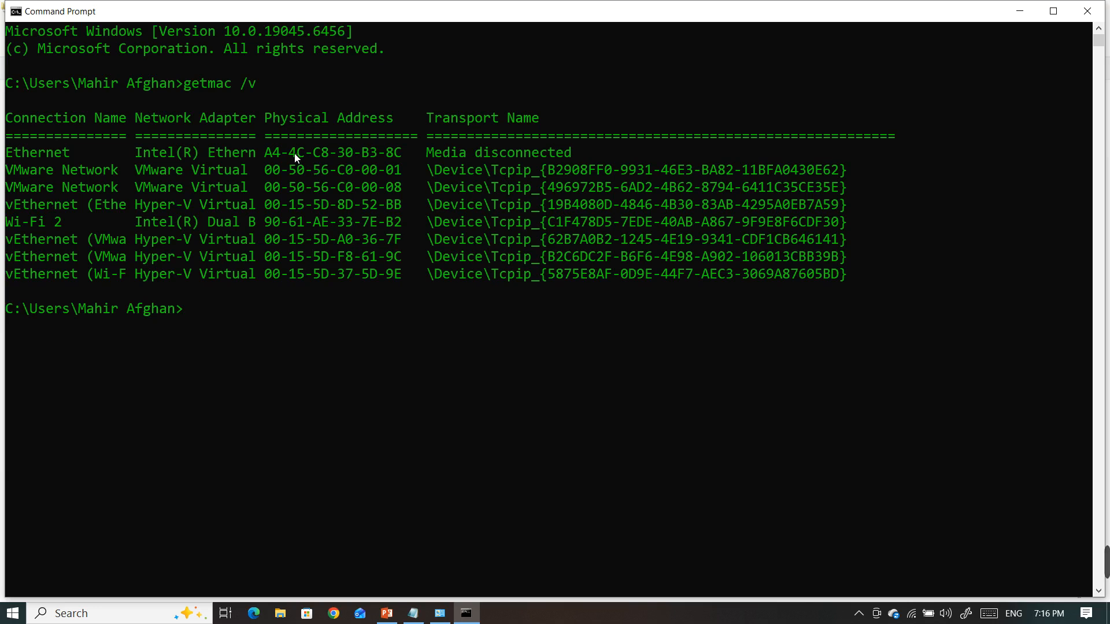
Check the last pair of Ethernet's physical address in the getmac output and close the Command Prompt
{"action": "left_click_drag", "start_coordinate": [269, 151], "coordinate": [392, 155]}
{"action": "left_click", "coordinate": [385, 154]}
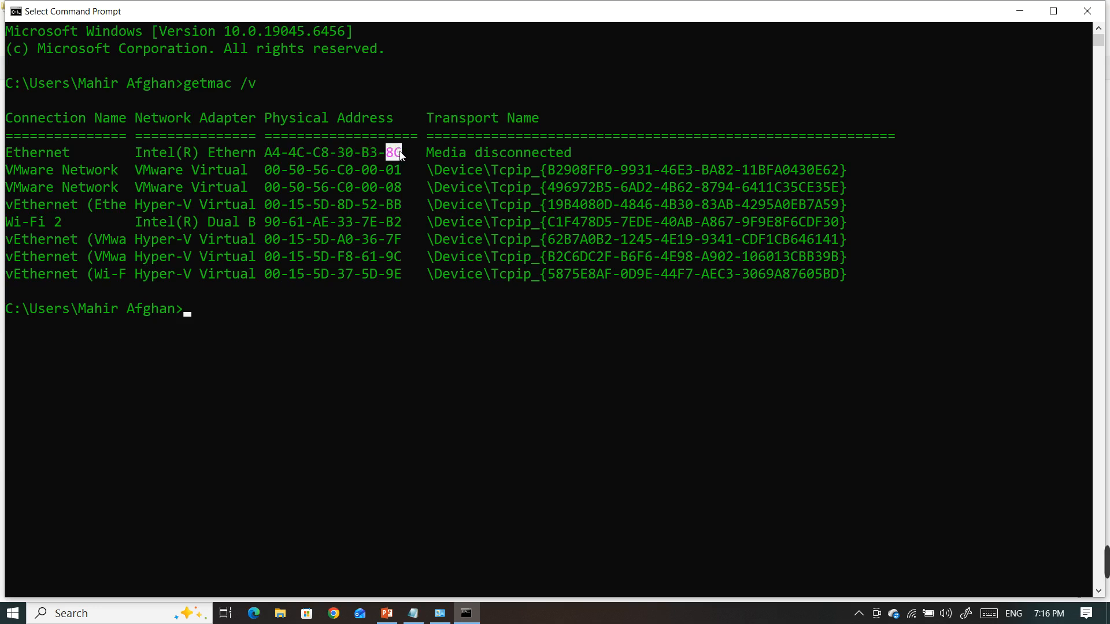
{"action": "left_click", "coordinate": [1087, 11]}
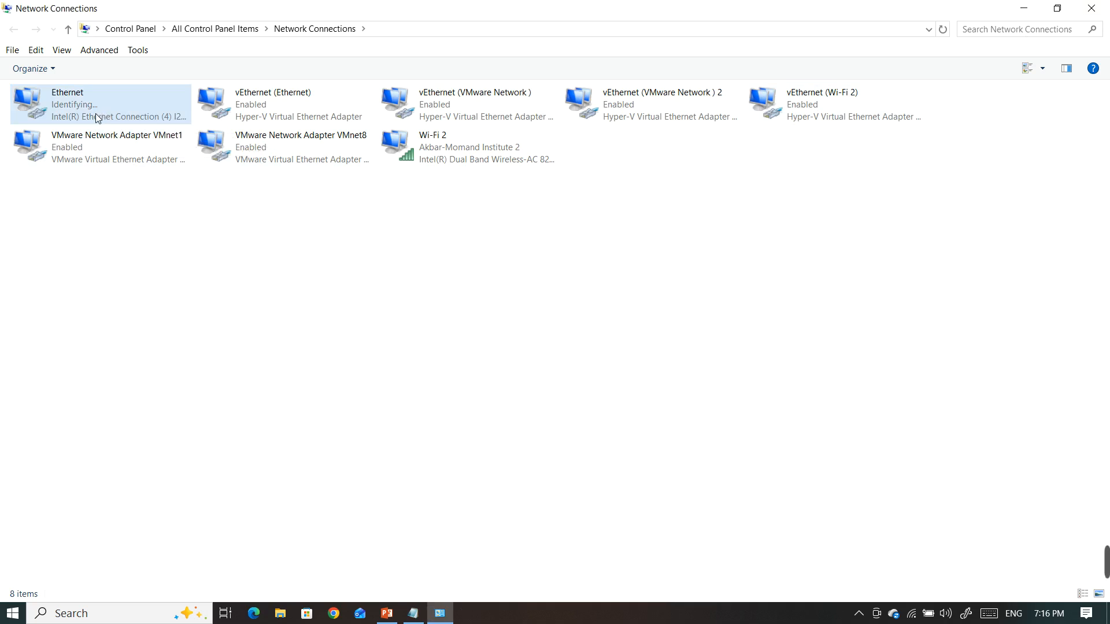
Review the Locally Administered Address setting in the Ethernet adapter's advanced properties, leaving it unedited, and close the dialogs
{"action": "mouse_move", "coordinate": [1108, 572]}
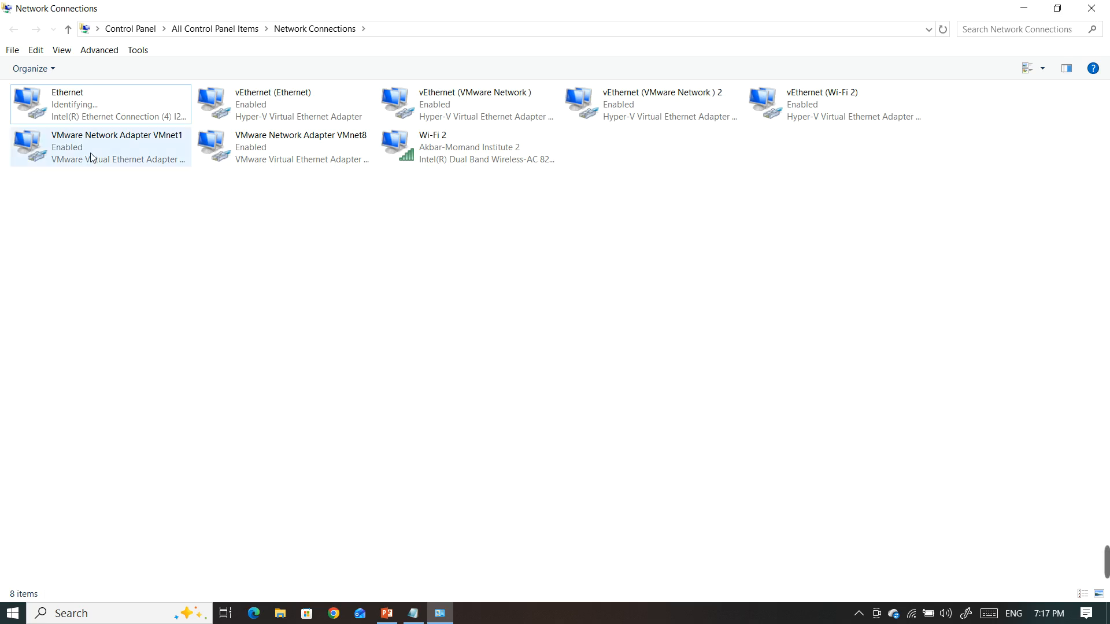
{"action": "double_click", "coordinate": [103, 120]}
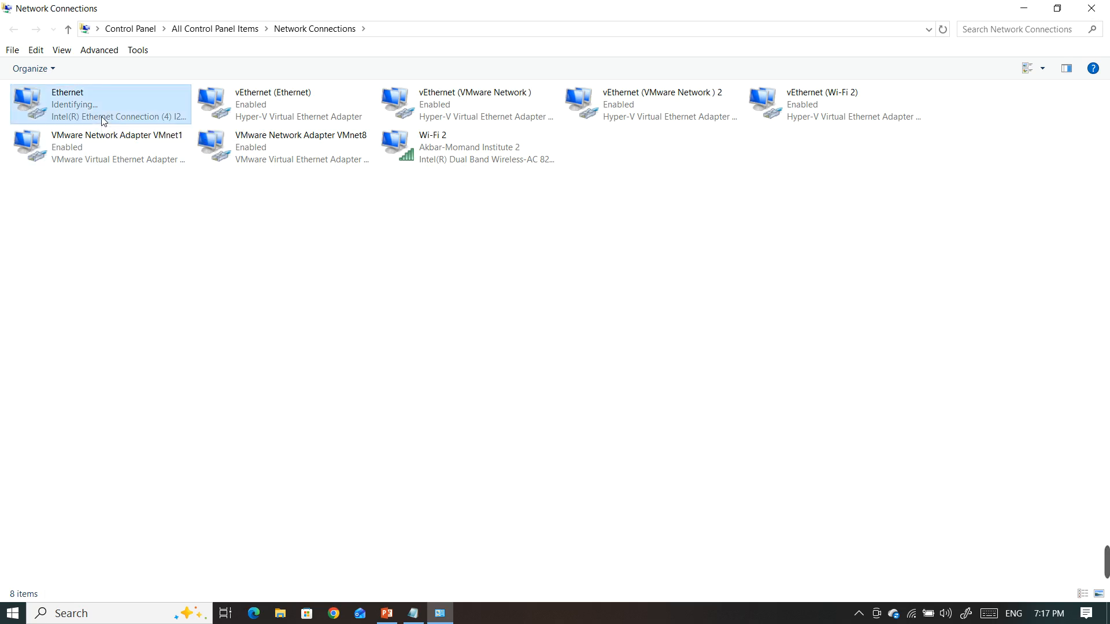
{"action": "left_click", "coordinate": [474, 423]}
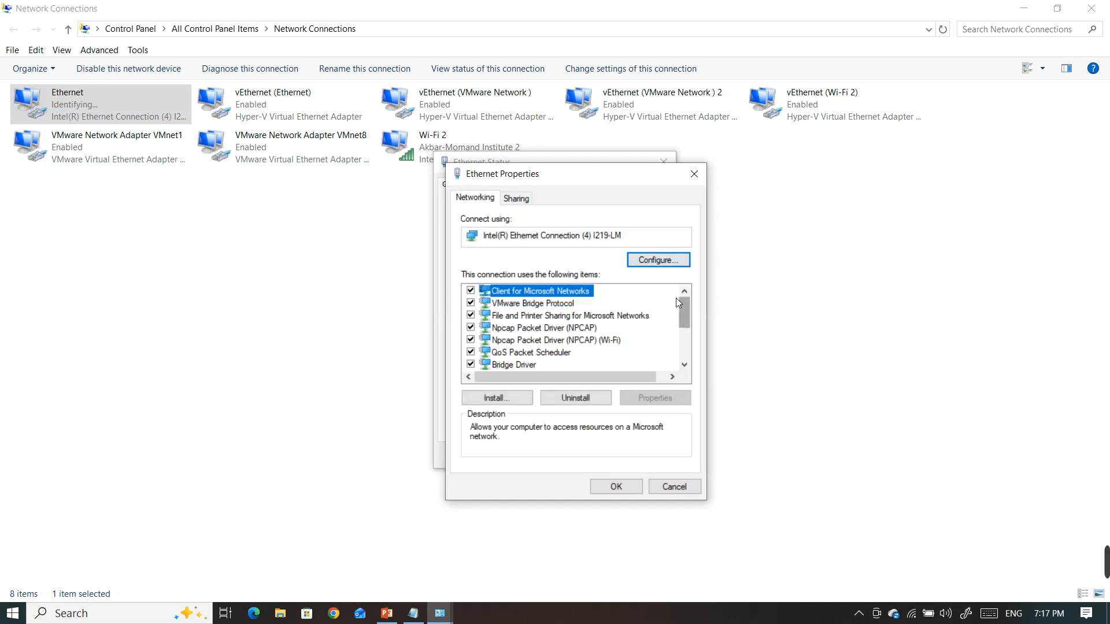
{"action": "left_click", "coordinate": [658, 261]}
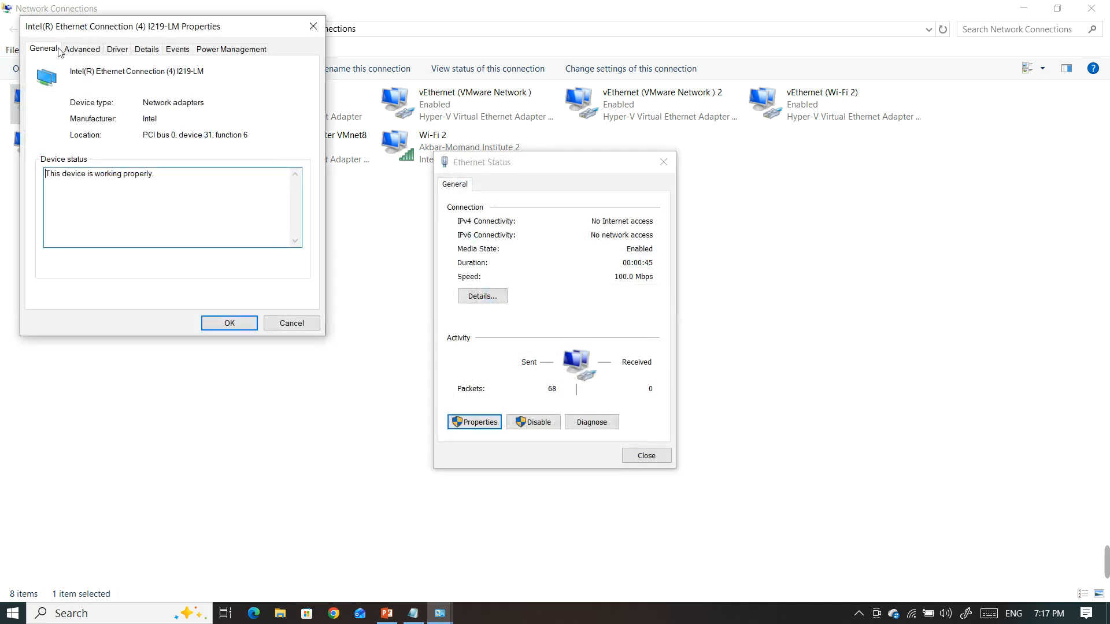
{"action": "left_click", "coordinate": [80, 49]}
{"action": "left_click", "coordinate": [111, 237]}
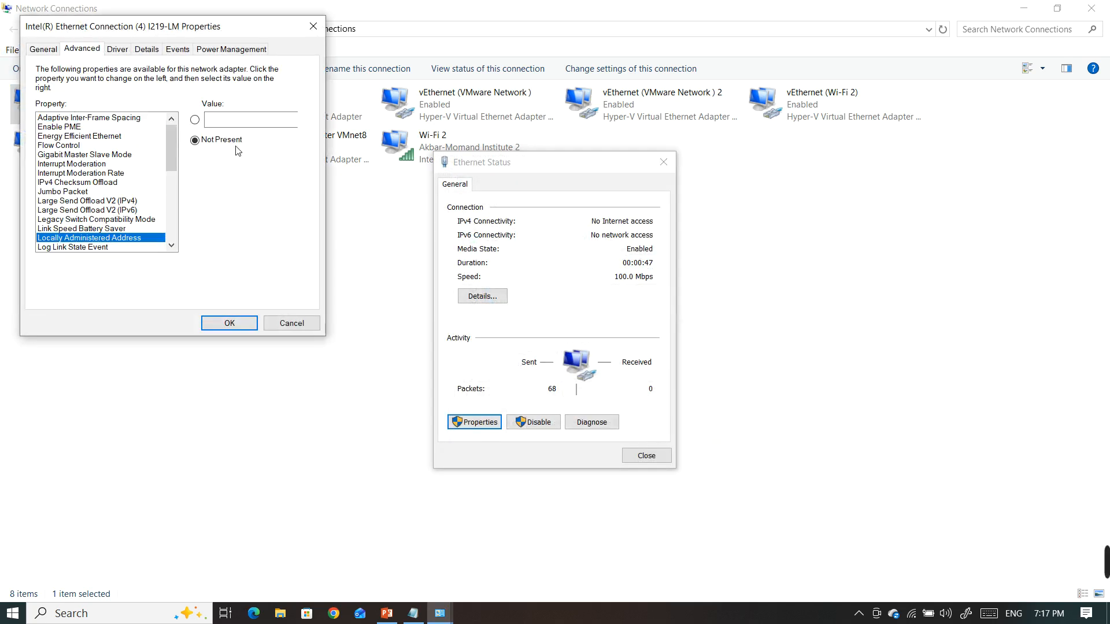
{"action": "left_click", "coordinate": [315, 30]}
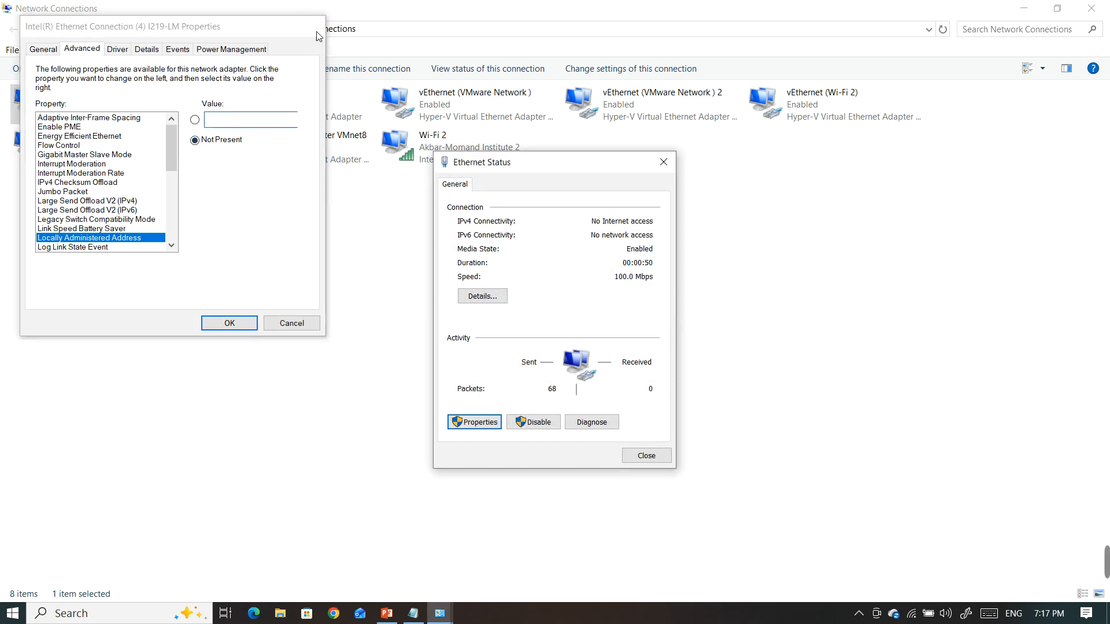
{"action": "left_click", "coordinate": [664, 162]}
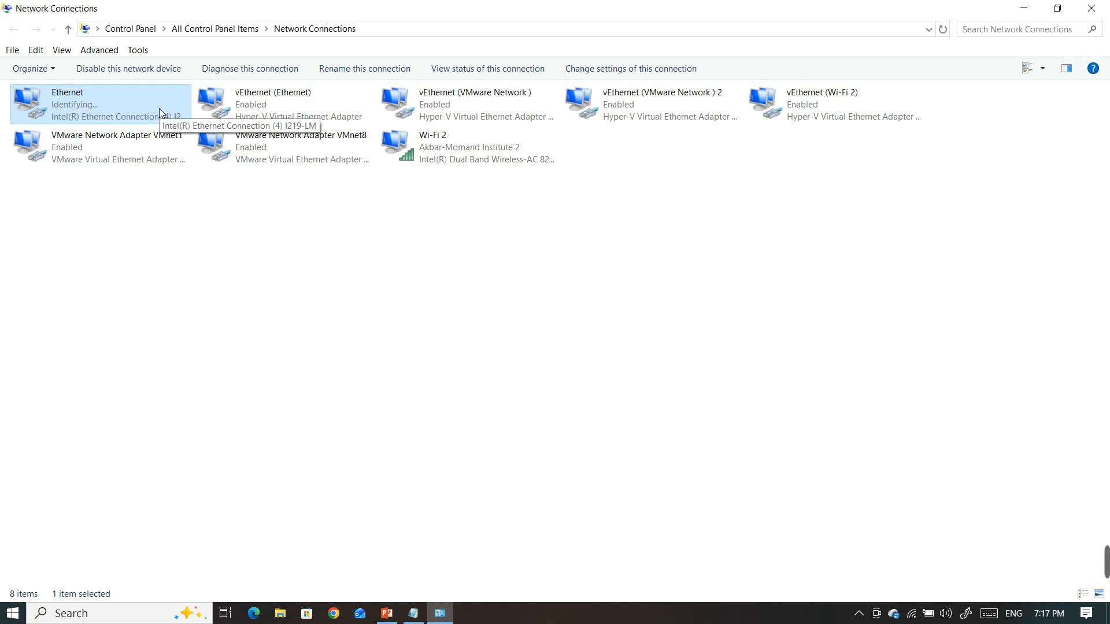
Check the Ethernet adapter's Locally Administered Address value once more, leaving it unedited, and close the dialogs and Network Connections
{"action": "double_click", "coordinate": [89, 98]}
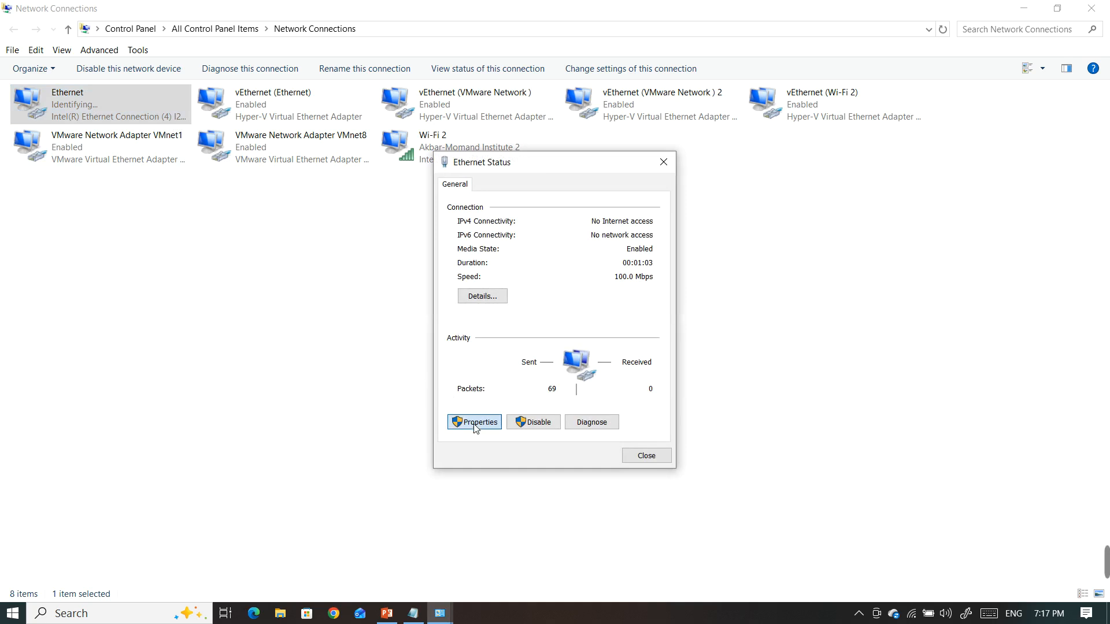
{"action": "left_click", "coordinate": [491, 420]}
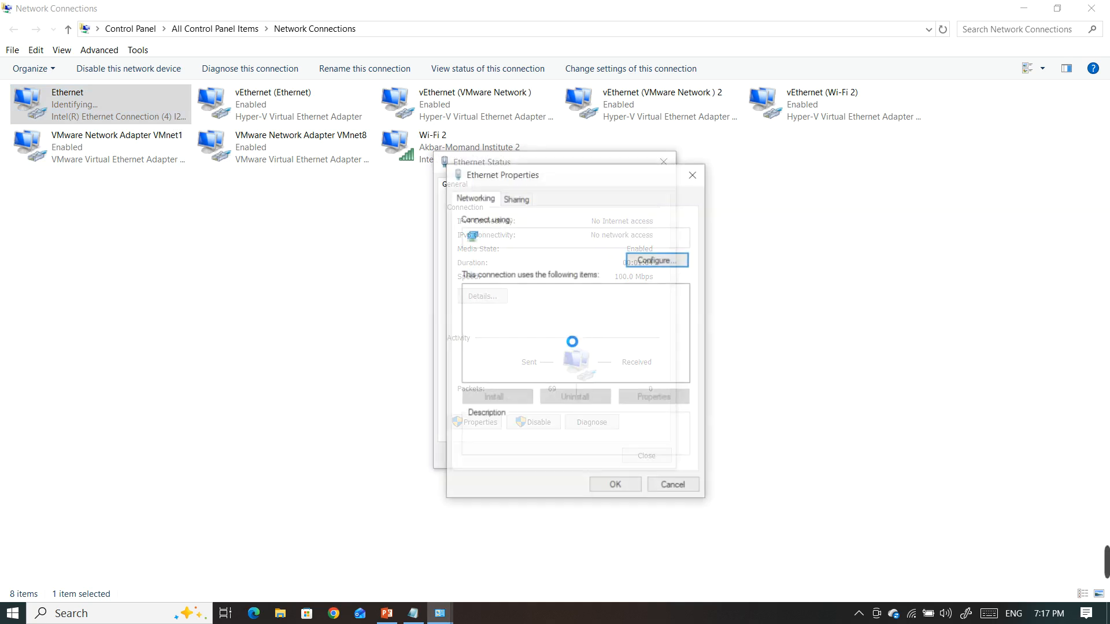
{"action": "left_click", "coordinate": [675, 264]}
{"action": "left_click", "coordinate": [112, 79]}
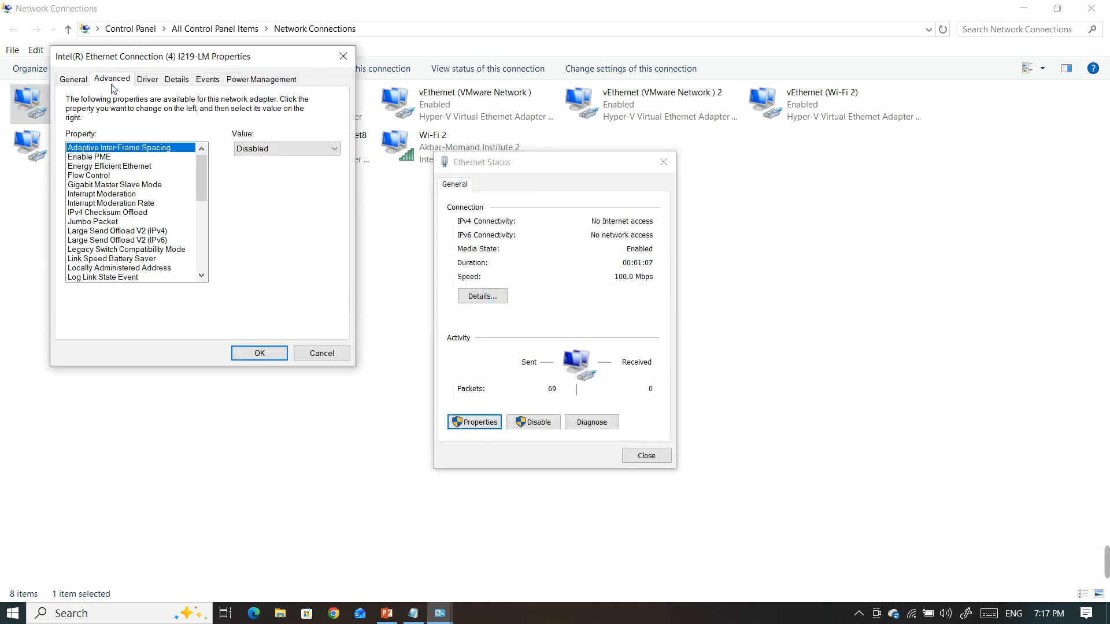
{"action": "left_click", "coordinate": [155, 268]}
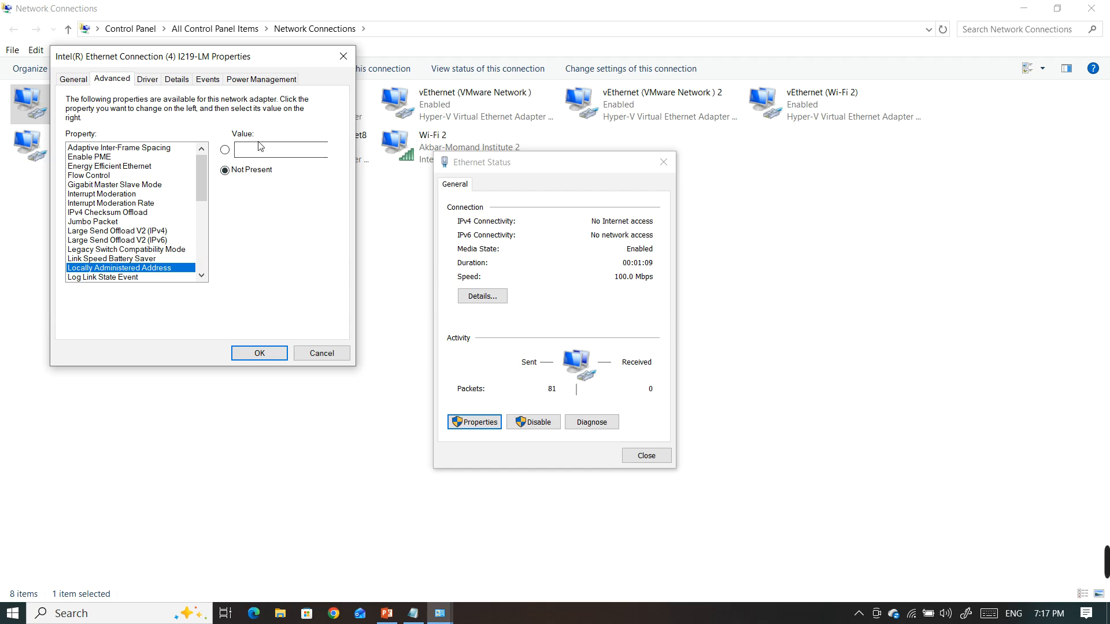
{"action": "left_click", "coordinate": [343, 56]}
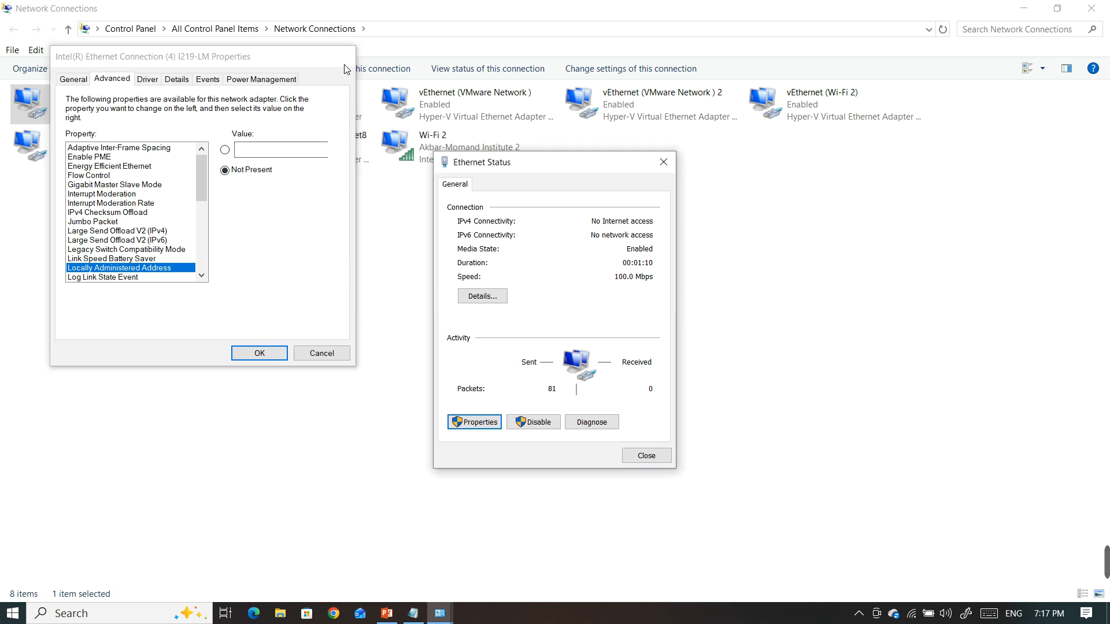
{"action": "left_click", "coordinate": [663, 162]}
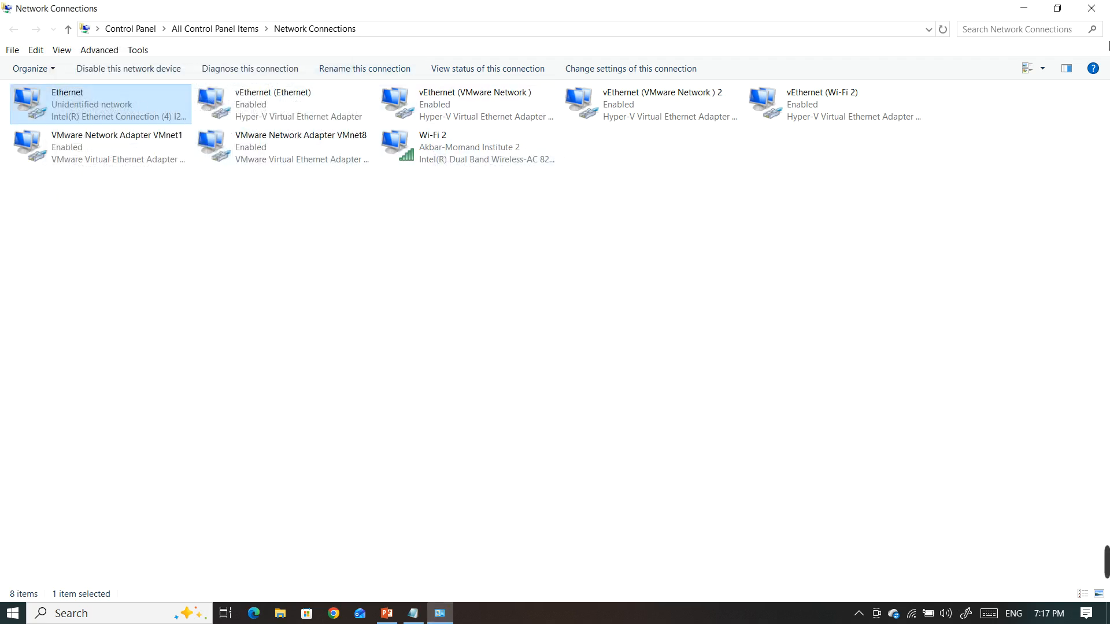
{"action": "left_click", "coordinate": [1092, 8]}
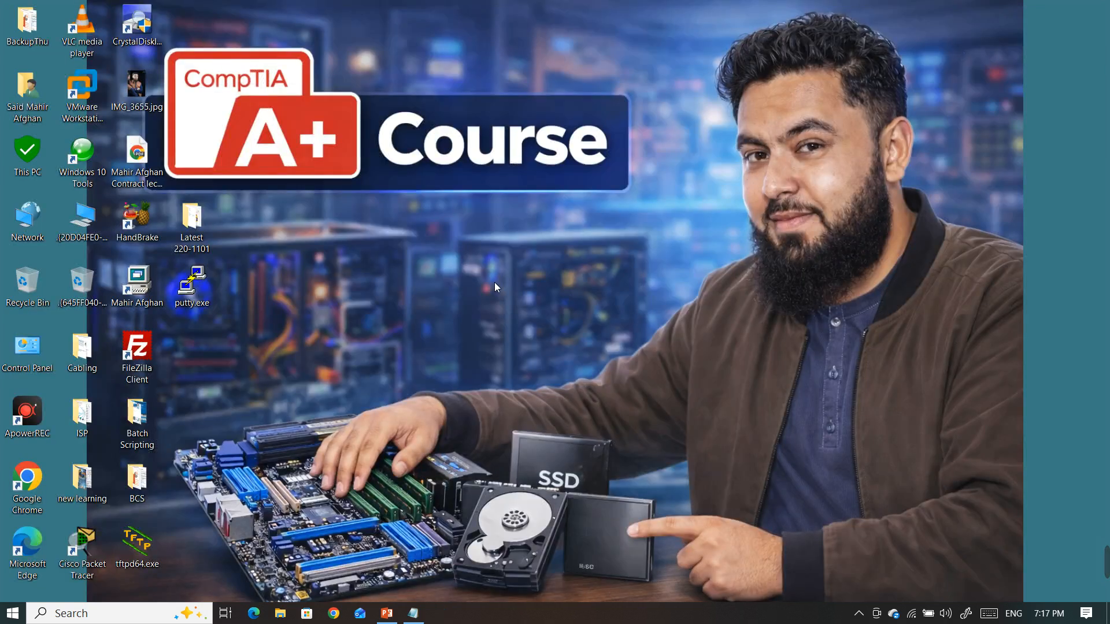
Switch to PowerPoint, show slide 9, Change MAC via Registry, and open the Registry Editor by running regedit
{"action": "left_click", "coordinate": [386, 613]}
{"action": "left_click", "coordinate": [29, 232]}
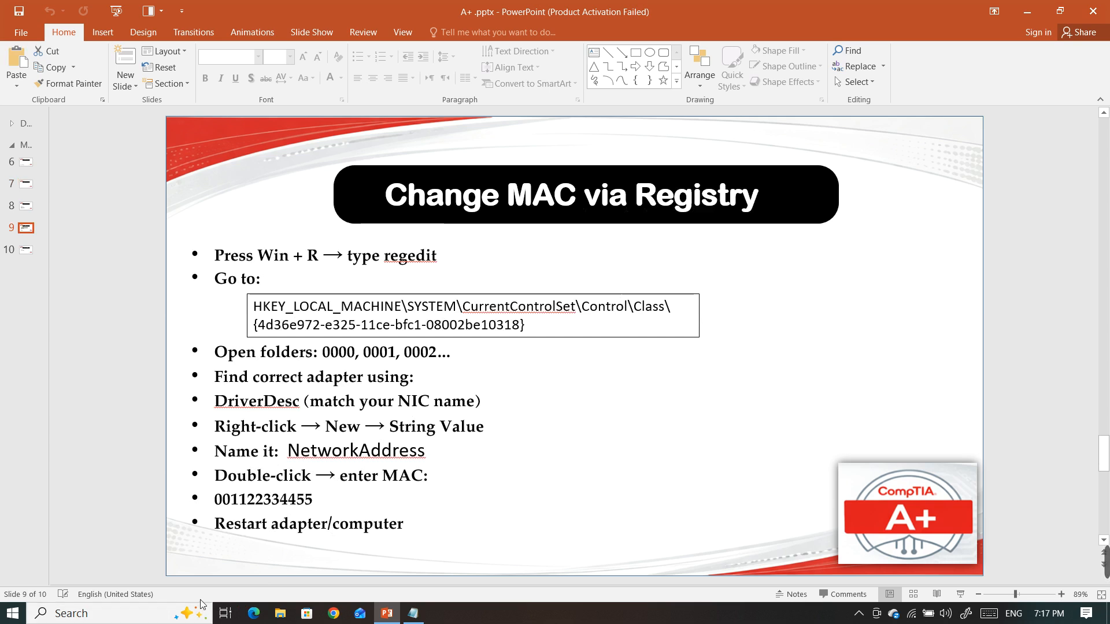
{"action": "key", "text": "super+r"}
{"action": "type", "text": "re"}
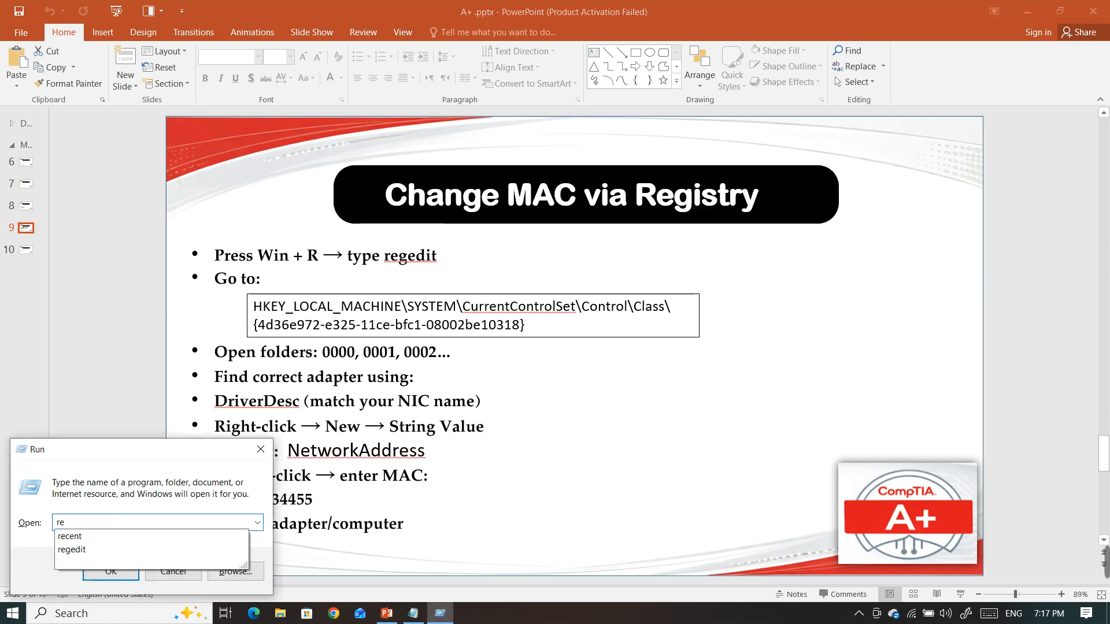
{"action": "key", "text": "Down"}
{"action": "key", "text": "Down"}
{"action": "key", "text": "Return"}
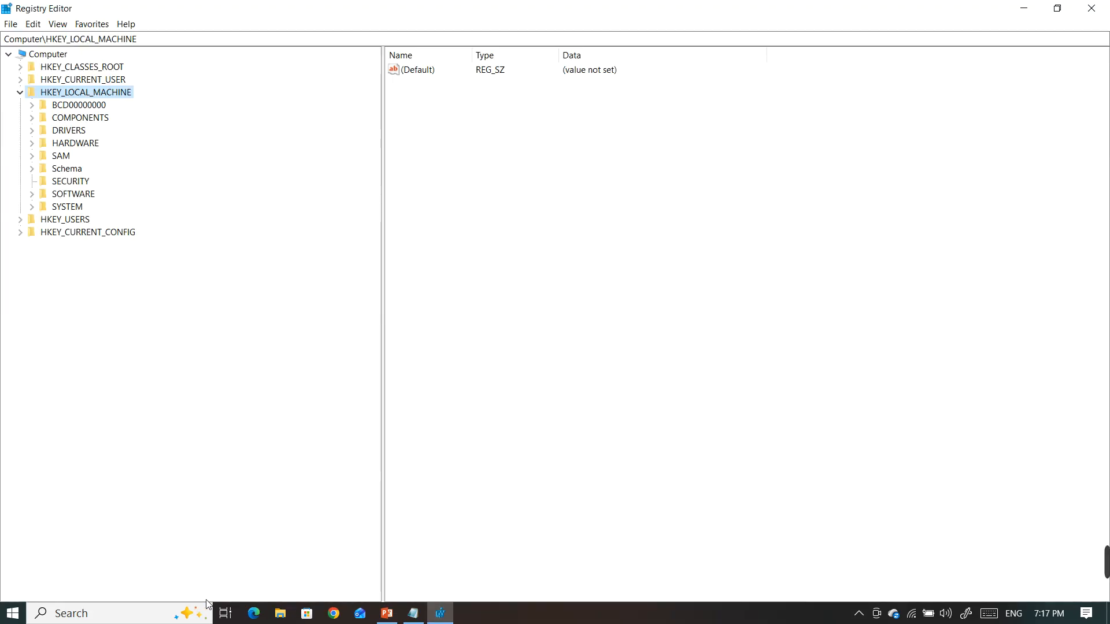
Check the registry path on the slide behind the Registry Editor and expand HKEY_LOCAL_MACHINE\SYSTEM
{"action": "left_click_drag", "start_coordinate": [502, 10], "coordinate": [583, 456]}
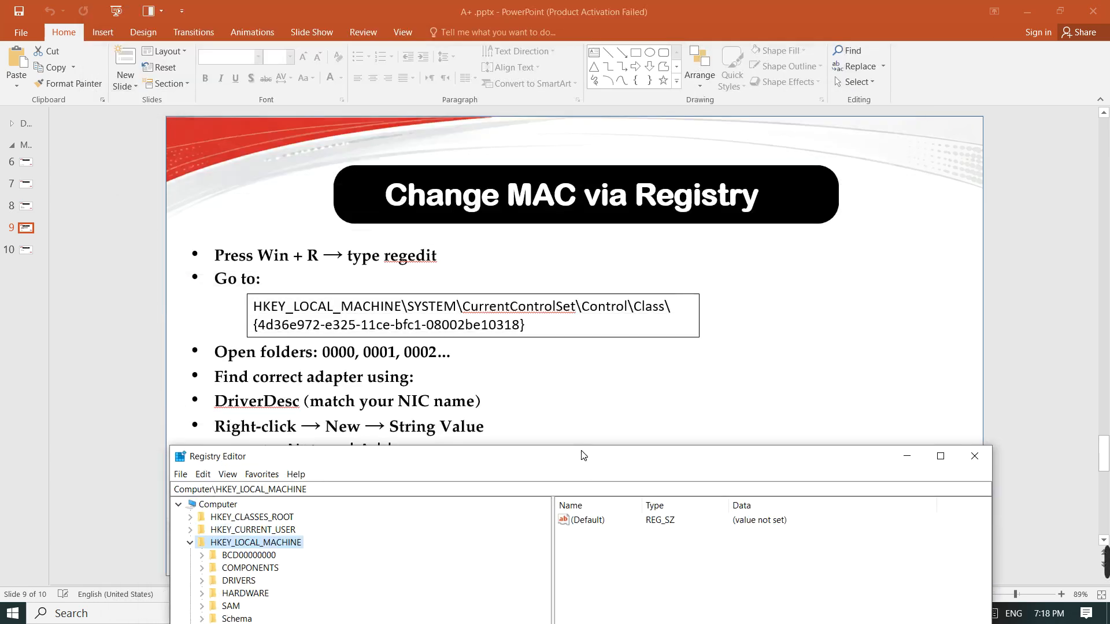
{"action": "left_click_drag", "start_coordinate": [584, 456], "coordinate": [587, 2]}
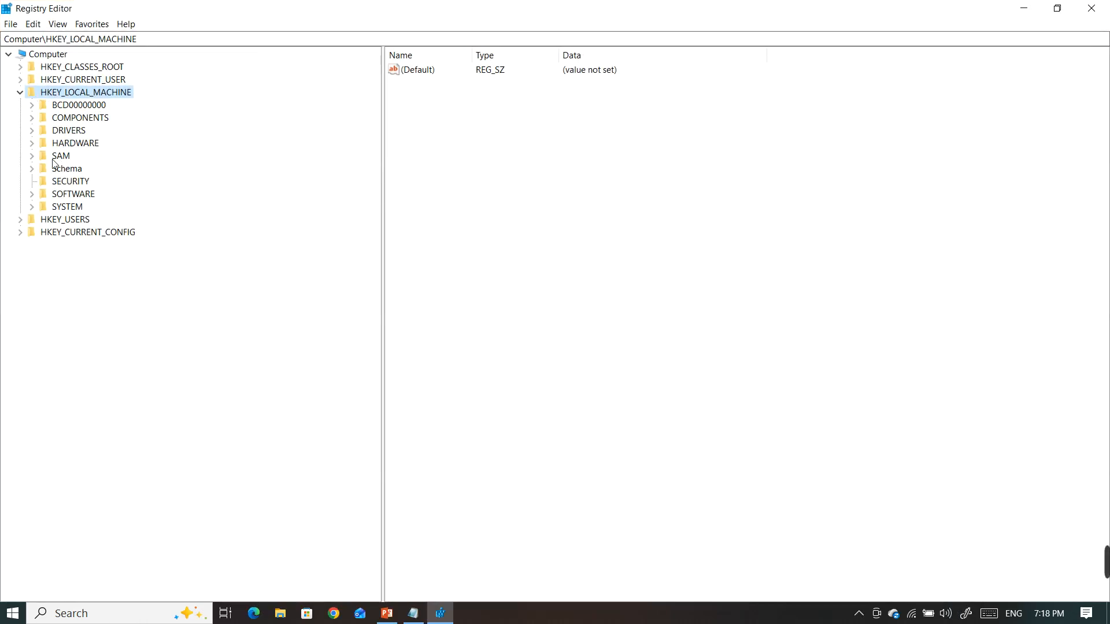
{"action": "left_click", "coordinate": [32, 207]}
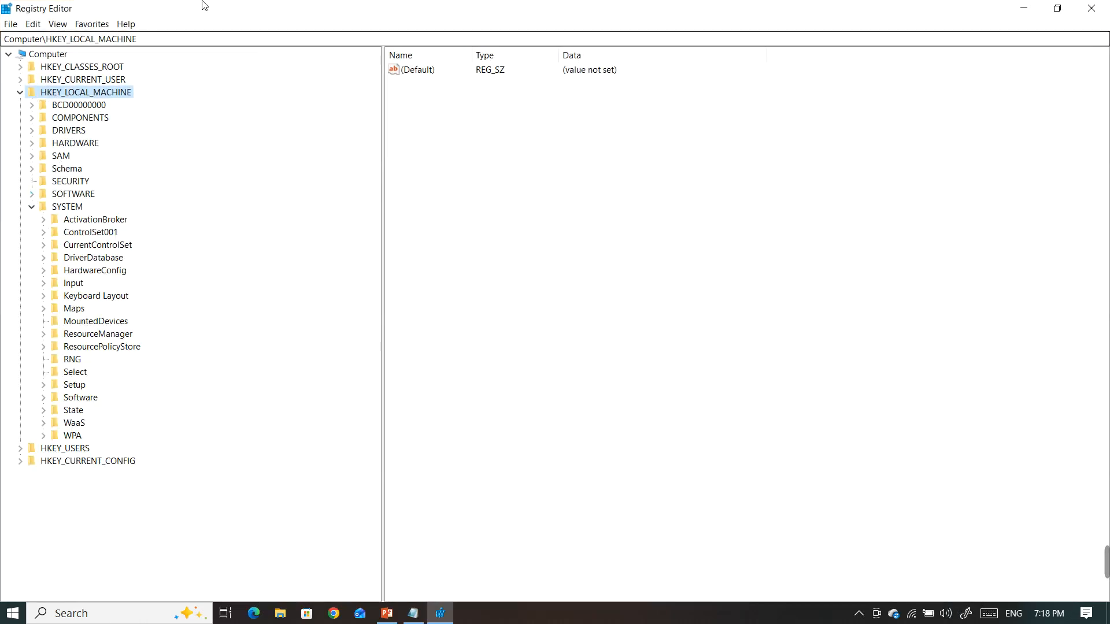
{"action": "left_click_drag", "start_coordinate": [203, 5], "coordinate": [283, 2]}
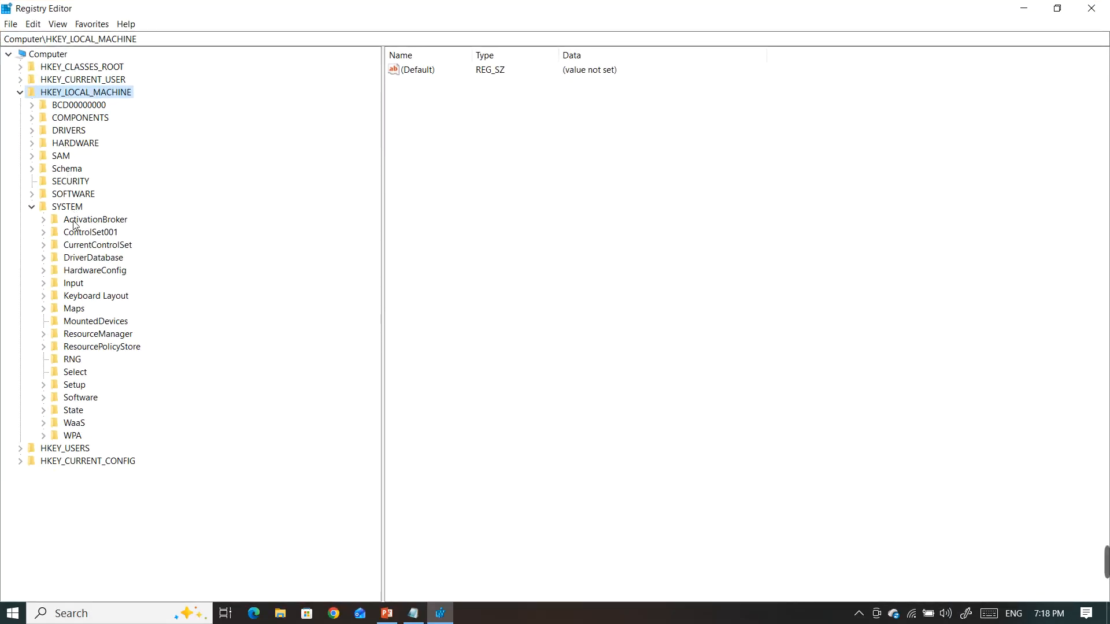
Select the CurrentControlSet key under SYSTEM and expand it together with its Control subkey
{"action": "left_click", "coordinate": [76, 223]}
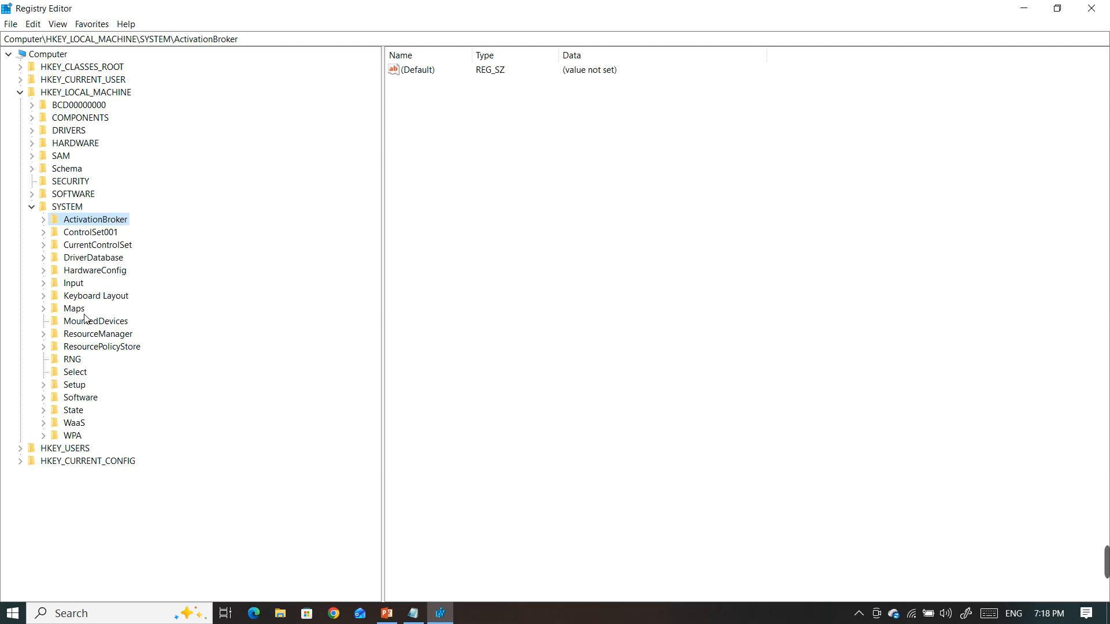
{"action": "key", "text": "Down"}
{"action": "key", "text": "Down"}
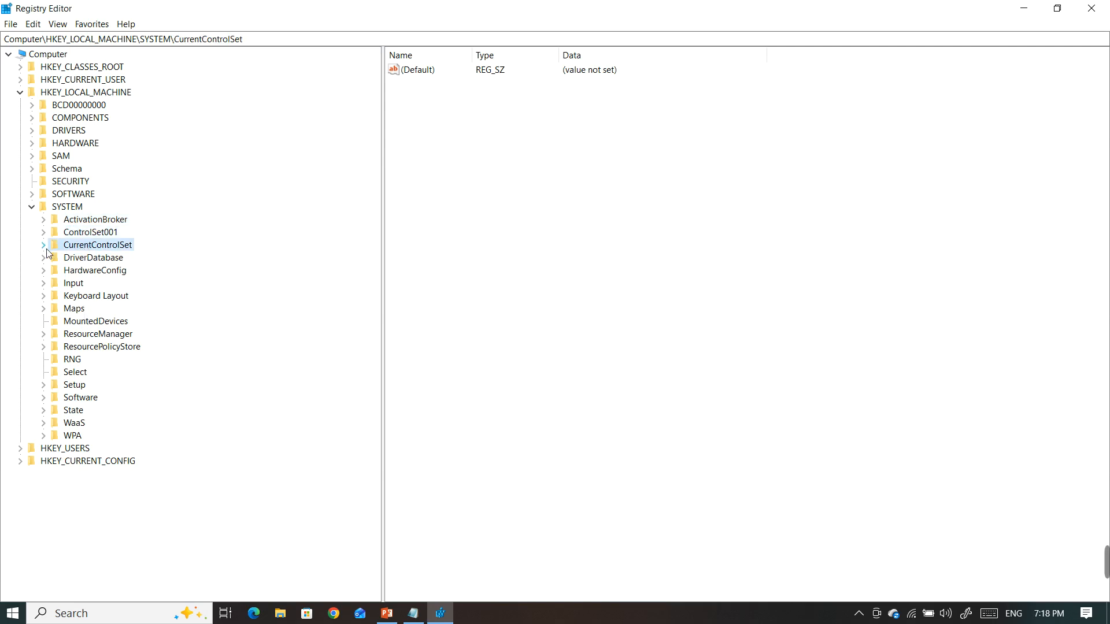
{"action": "left_click", "coordinate": [46, 247]}
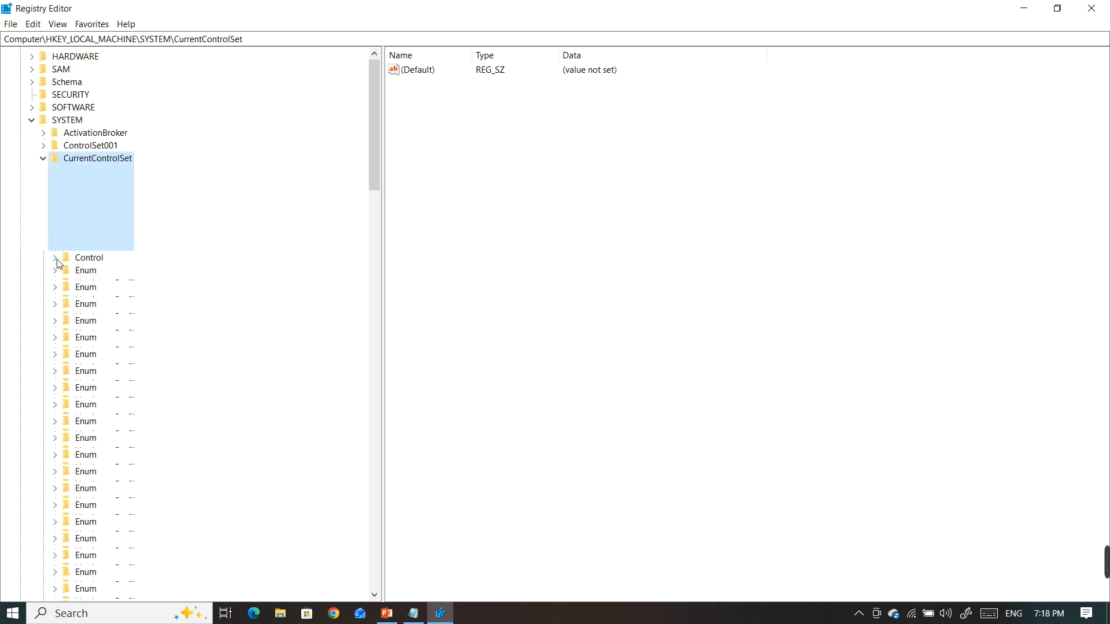
{"action": "left_click", "coordinate": [56, 259]}
Recheck the path on the slide, then select and expand the Class key under Control
{"action": "left_click_drag", "start_coordinate": [483, 9], "coordinate": [405, 2]}
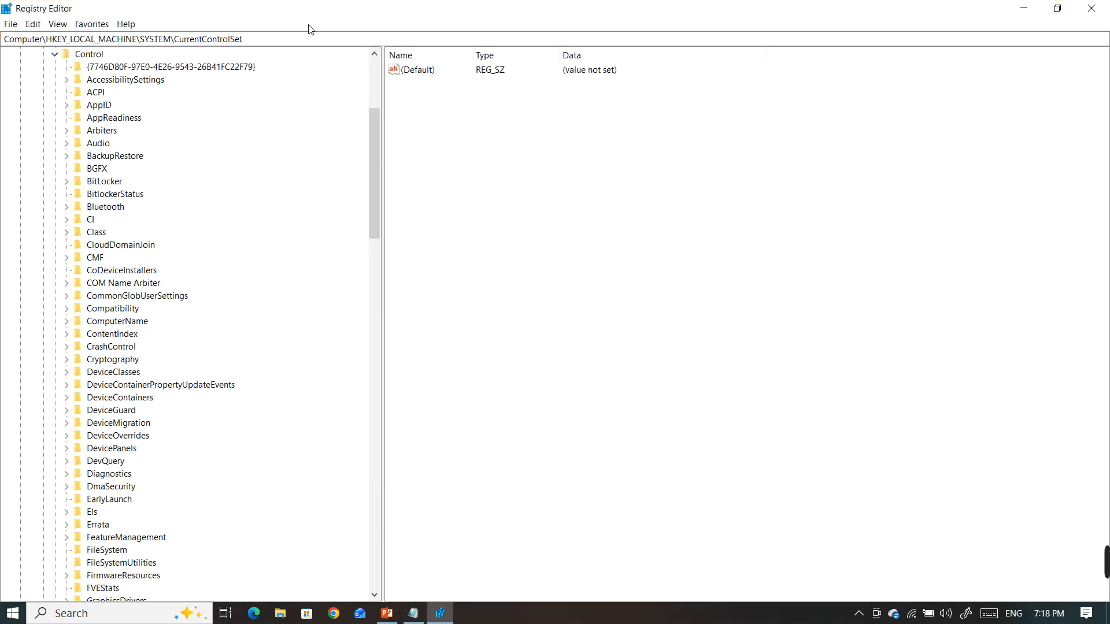
{"action": "left_click", "coordinate": [110, 67]}
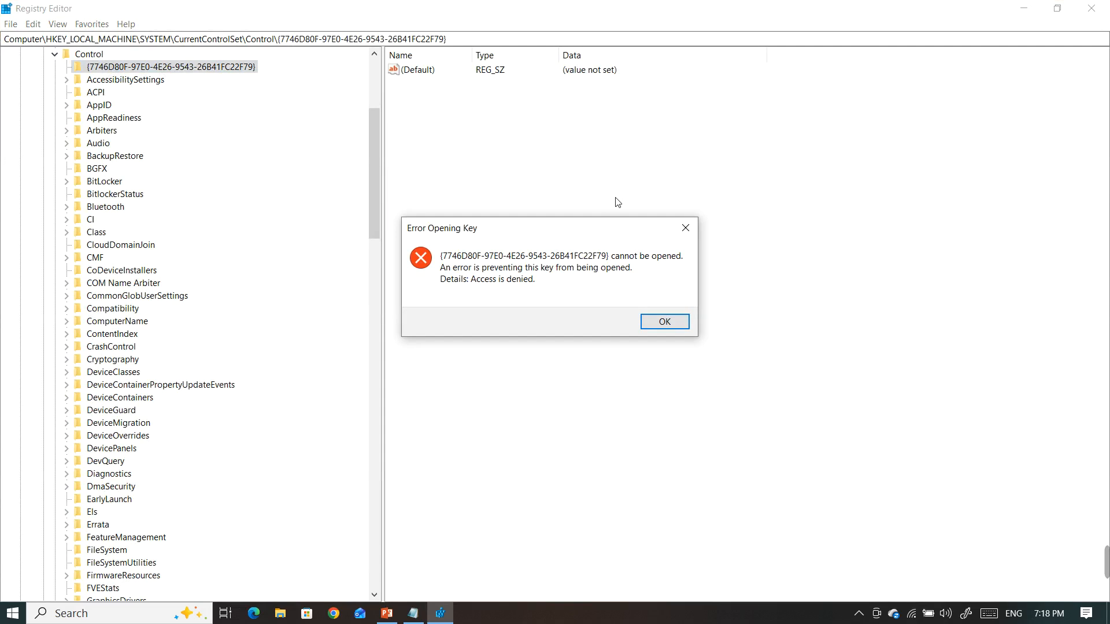
{"action": "left_click", "coordinate": [685, 230]}
{"action": "key", "text": "c"}
{"action": "key", "text": "c"}
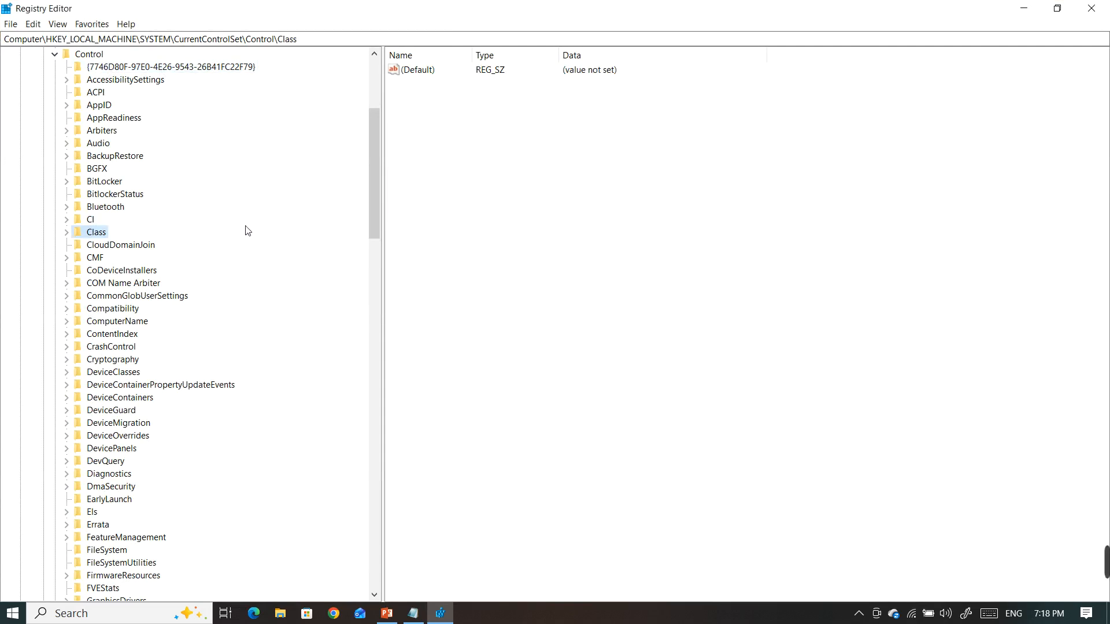
{"action": "left_click", "coordinate": [67, 234]}
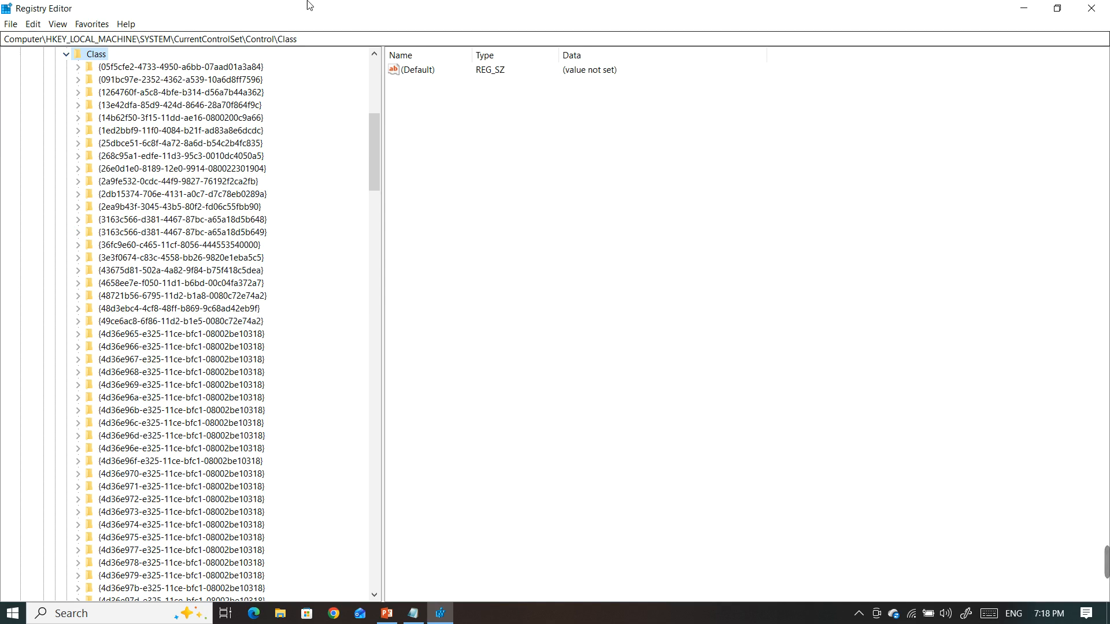
Compare the class GUID with the slide, expand {4d36e972-e325-11ce-bfc1-08002be10318} under Class, and open its 0000 subkey
{"action": "left_click_drag", "start_coordinate": [310, 5], "coordinate": [398, 404]}
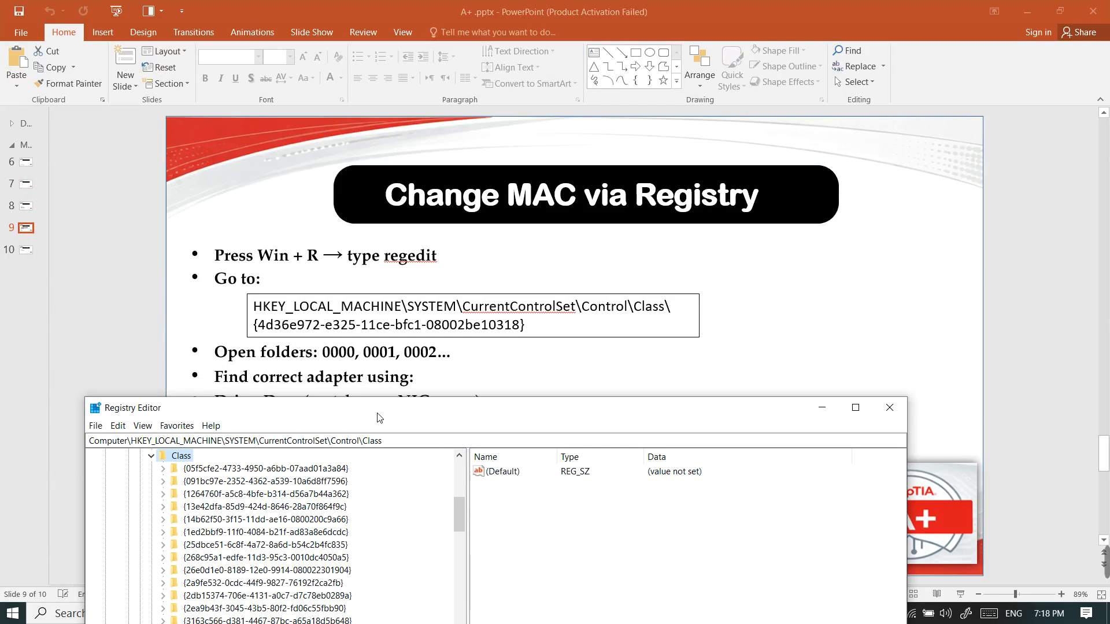
{"action": "left_click_drag", "start_coordinate": [379, 417], "coordinate": [385, 6]}
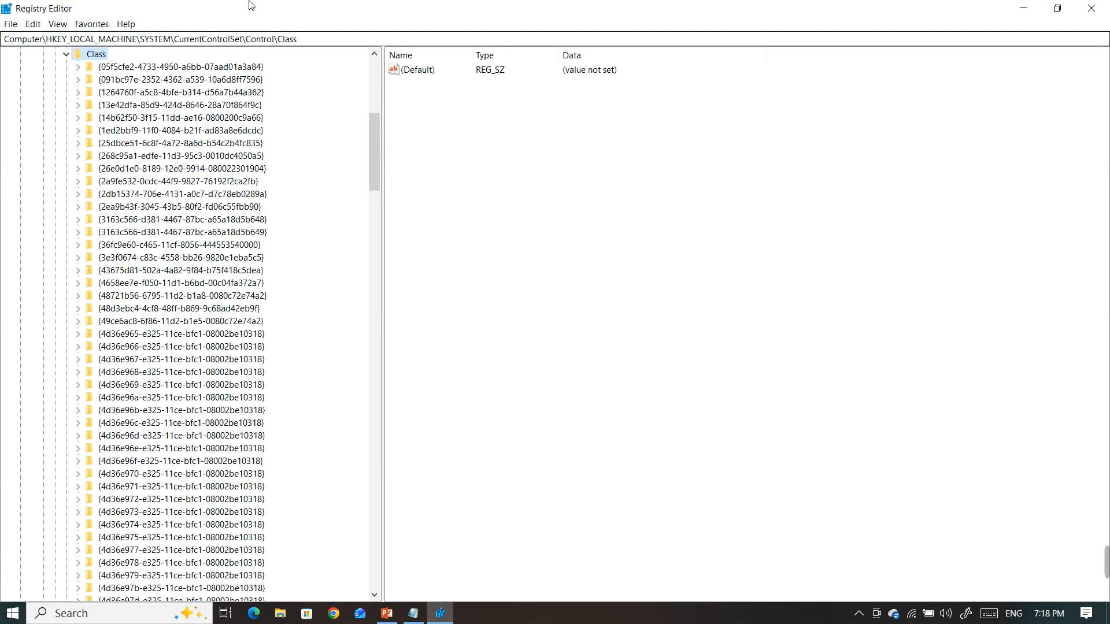
{"action": "left_click_drag", "start_coordinate": [317, 2], "coordinate": [364, 2]}
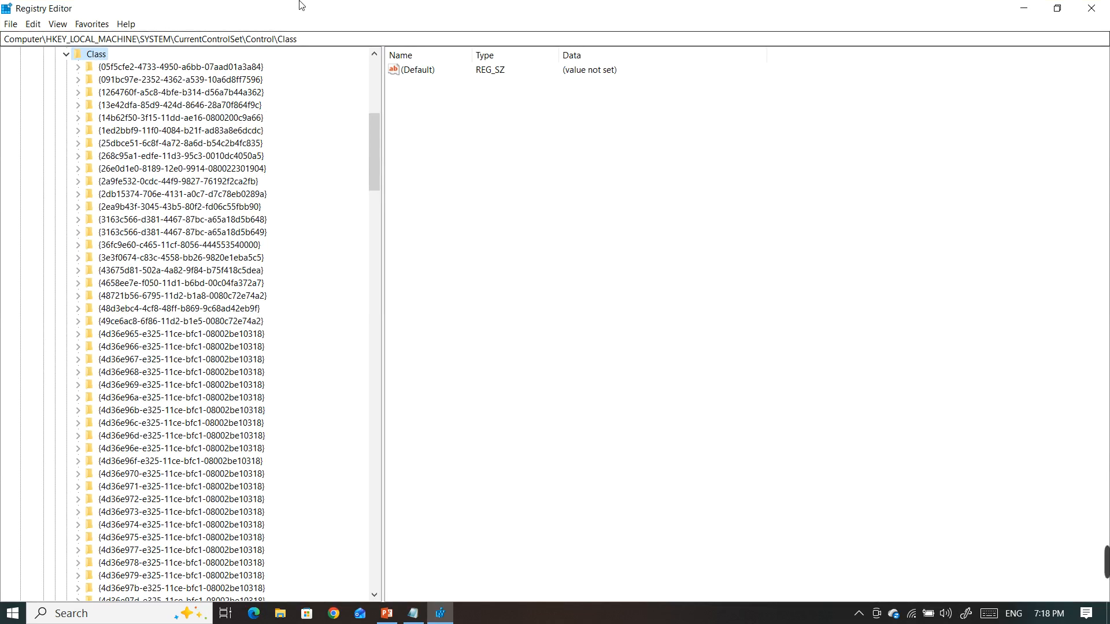
{"action": "left_click_drag", "start_coordinate": [300, 3], "coordinate": [421, 2]}
{"action": "left_click", "coordinate": [113, 335]}
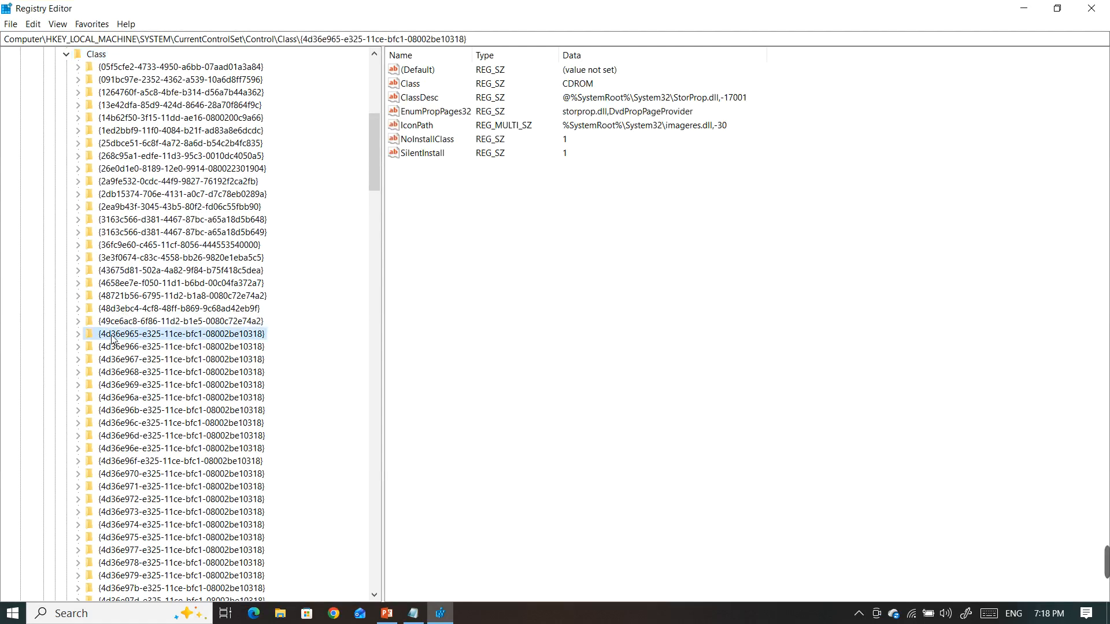
{"action": "left_click_drag", "start_coordinate": [250, 5], "coordinate": [307, 1]}
{"action": "left_click", "coordinate": [136, 500]}
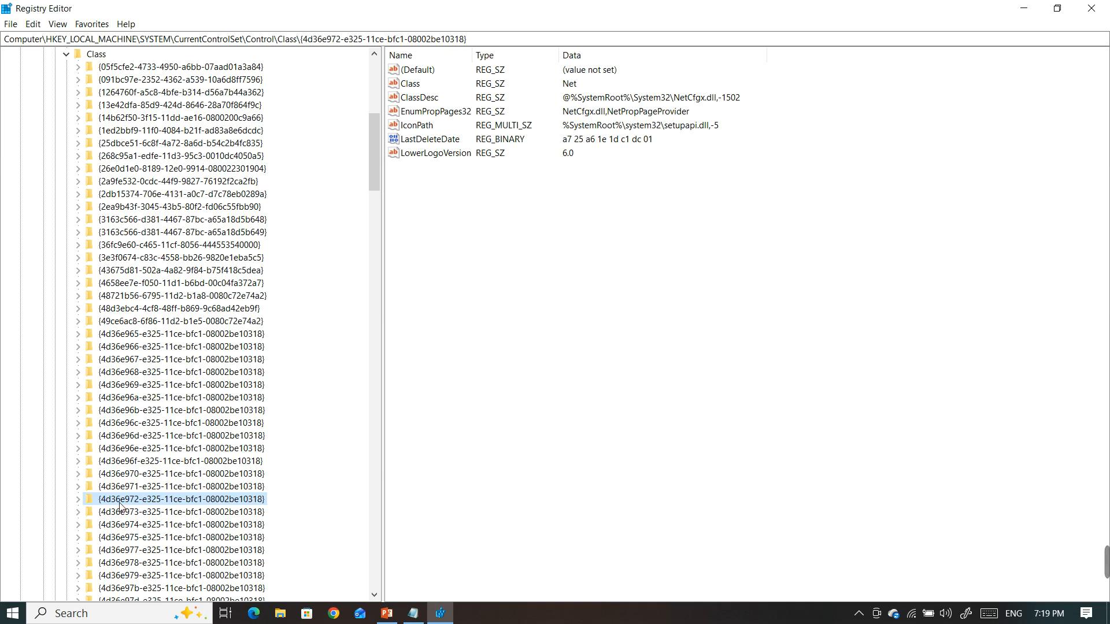
{"action": "left_click", "coordinate": [79, 502]}
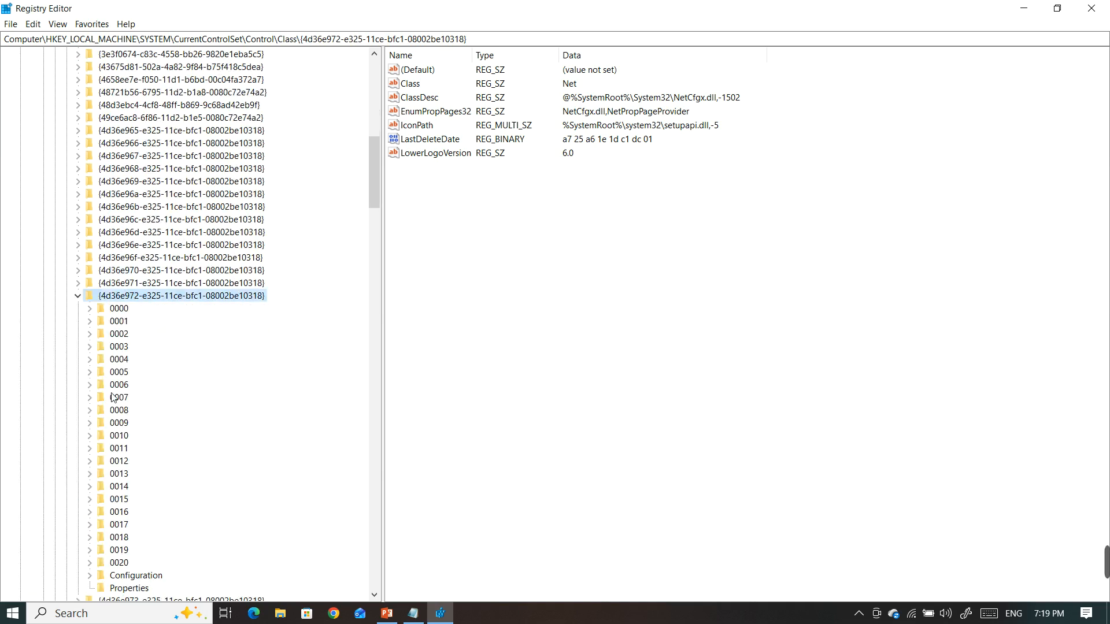
{"action": "left_click", "coordinate": [118, 310]}
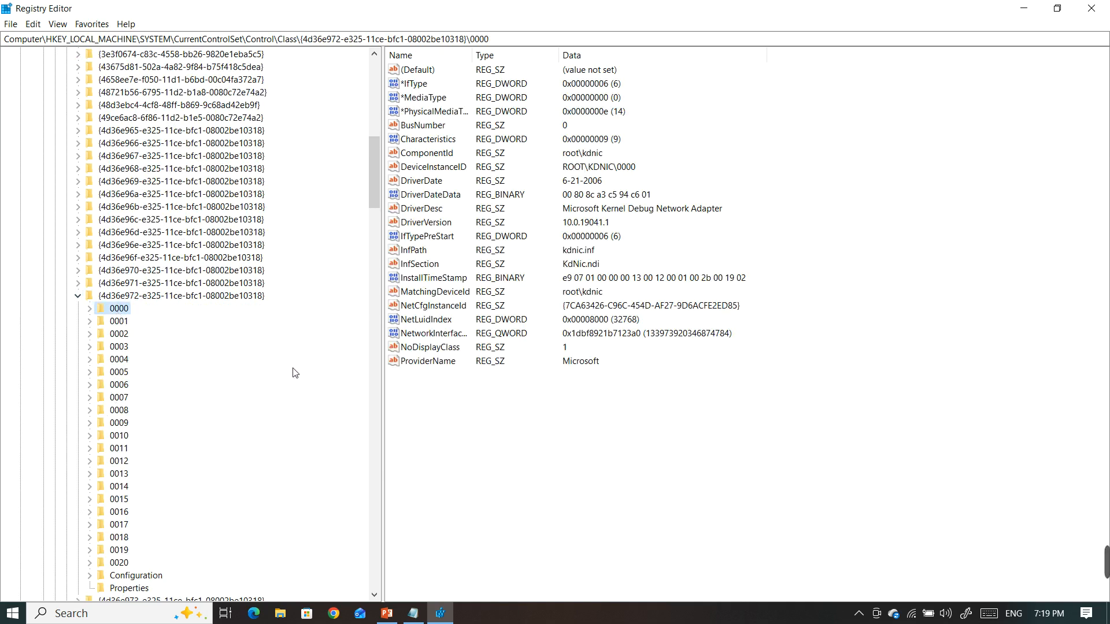
Run ncpa.cpl to check the Ethernet adapter's device name in Network Connections, and close the window
{"action": "key", "text": "super+r"}
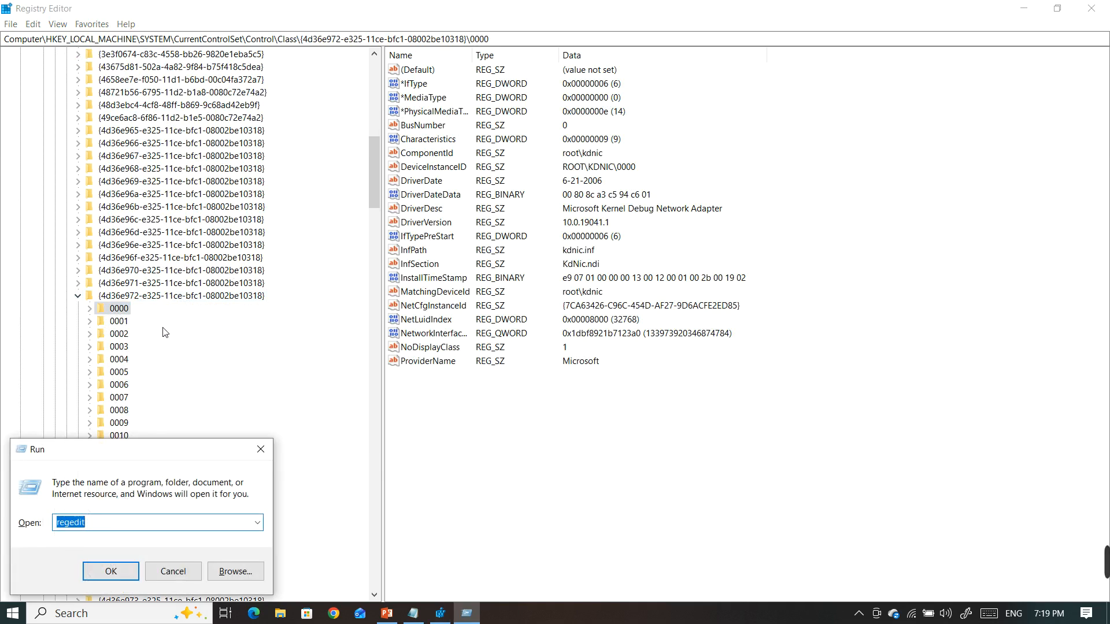
{"action": "left_click", "coordinate": [258, 448]}
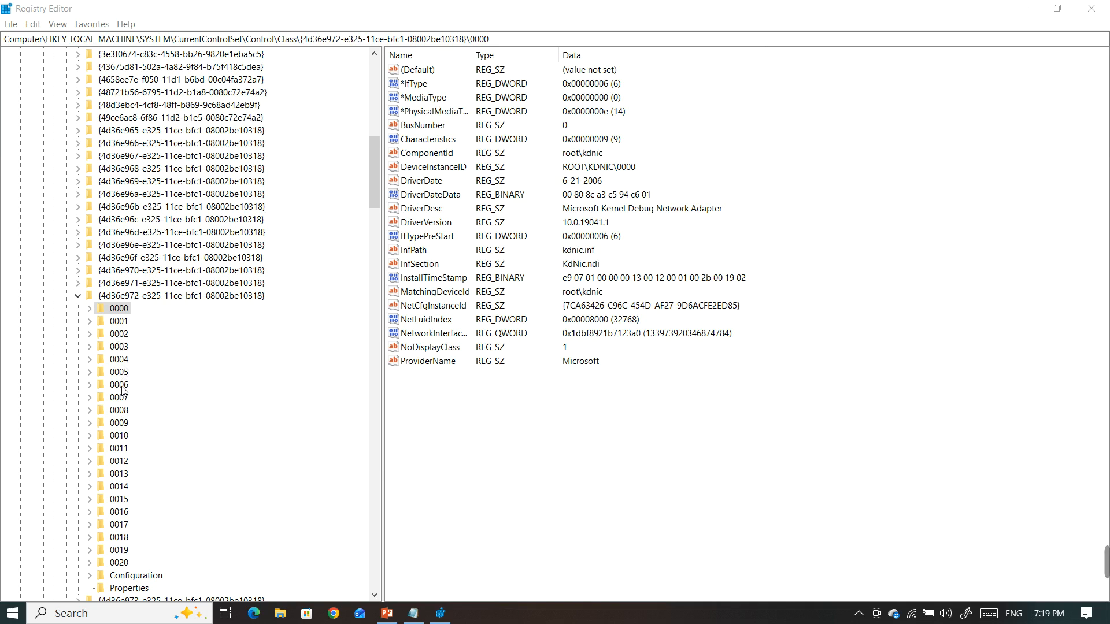
{"action": "key", "text": "super+r"}
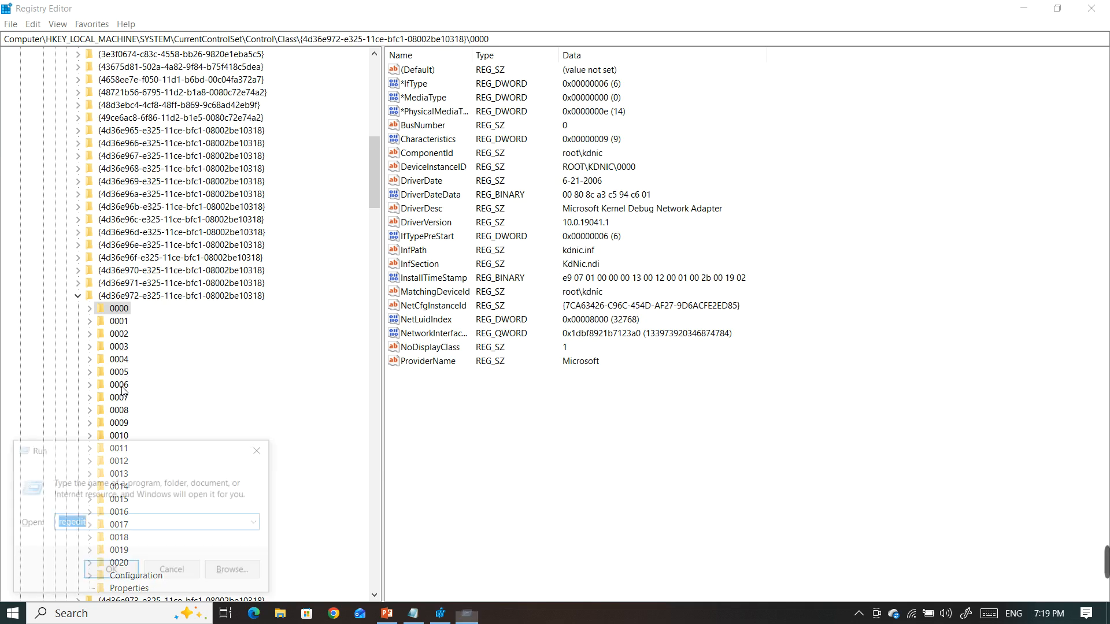
{"action": "type", "text": "regedit"}
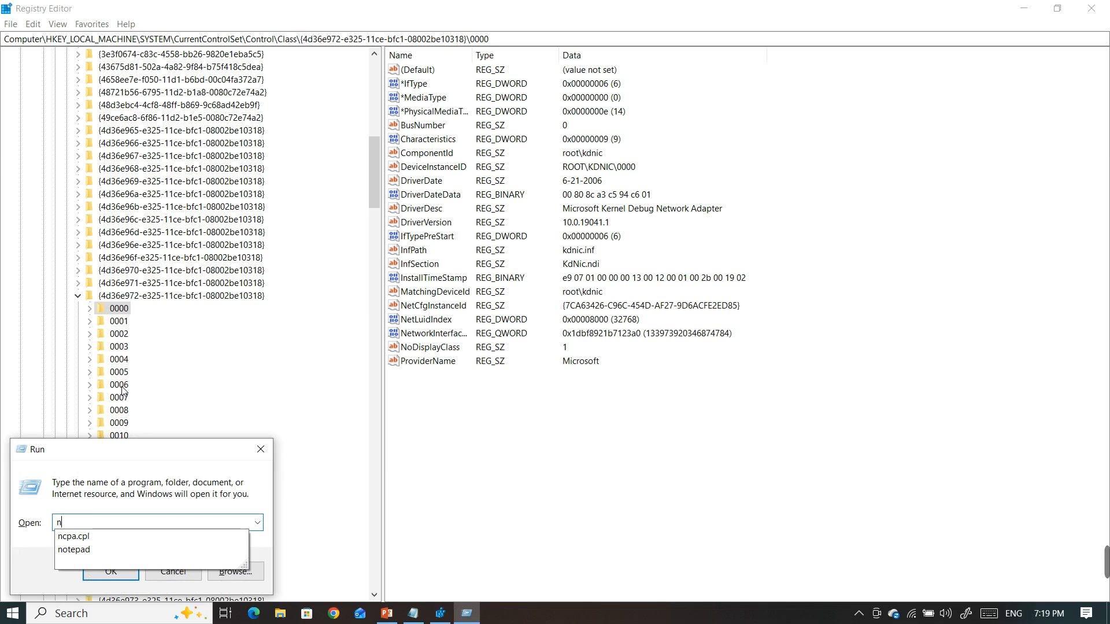
{"action": "key", "text": "Return"}
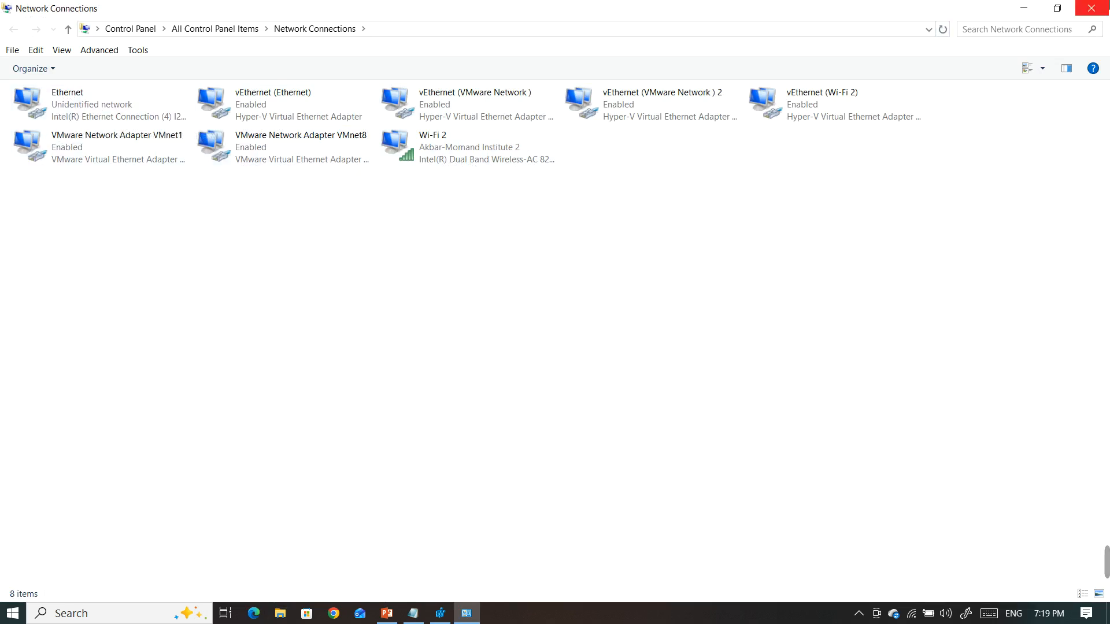
{"action": "left_click", "coordinate": [1091, 8]}
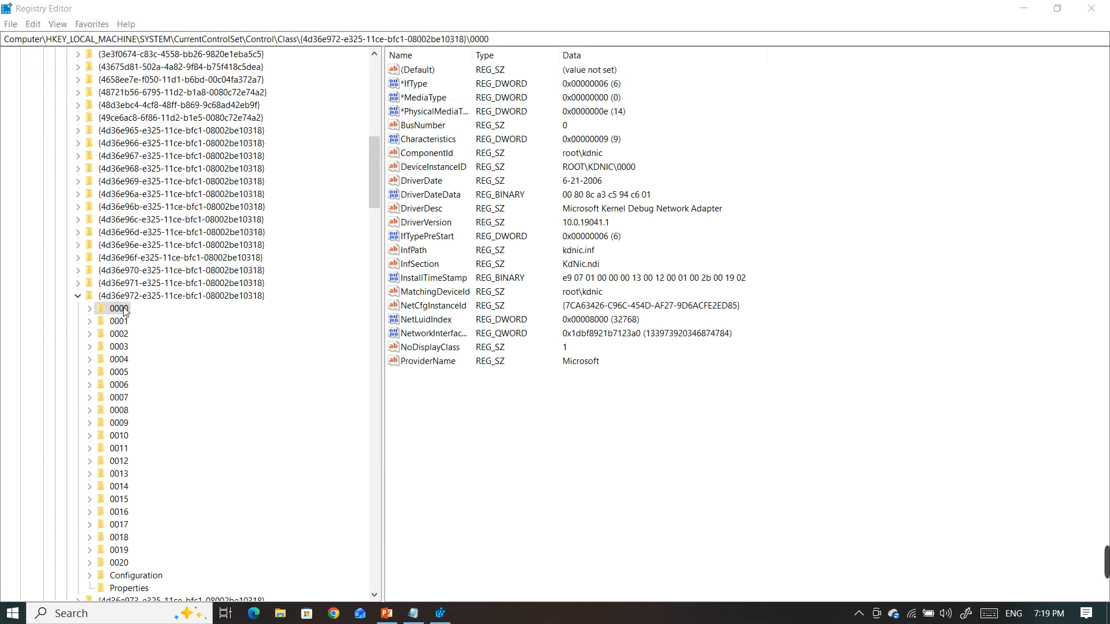
Inspect the DriverDesc value of the 0000 subkey, and close it without changes
{"action": "left_click", "coordinate": [428, 210]}
{"action": "double_click", "coordinate": [428, 210]}
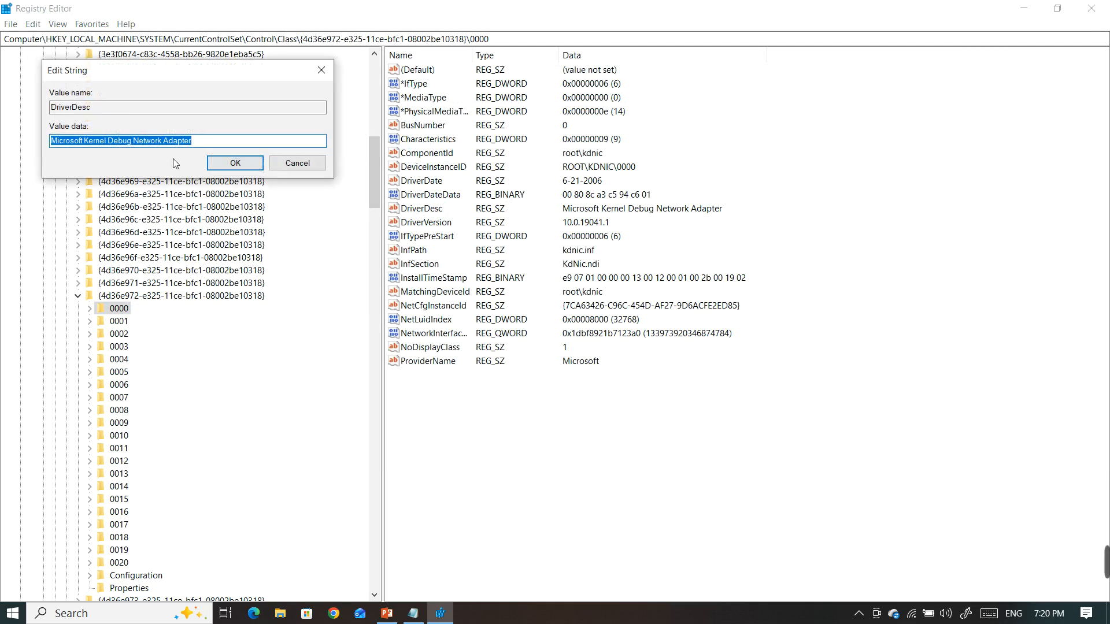
{"action": "left_click", "coordinate": [321, 70]}
Select the 0001 subkey, and check that its DriverDesc value matches the Ethernet adapter's device name
{"action": "left_click", "coordinate": [127, 323]}
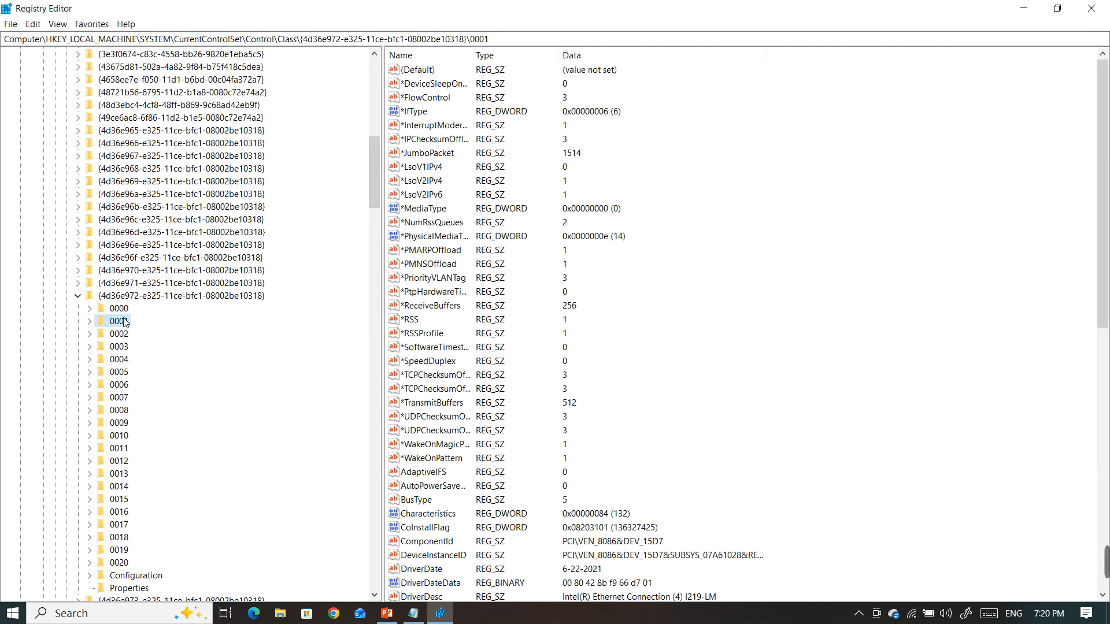
{"action": "left_click", "coordinate": [419, 222]}
{"action": "key", "text": "d"}
{"action": "key", "text": "d"}
{"action": "key", "text": "d"}
{"action": "key", "text": "d"}
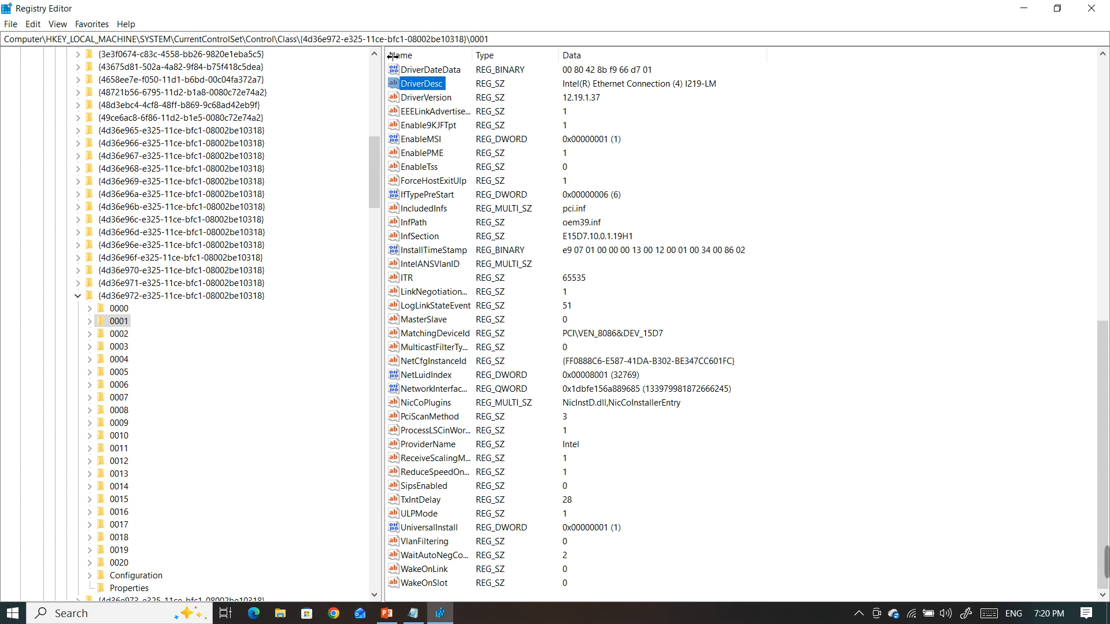
{"action": "double_click", "coordinate": [425, 84]}
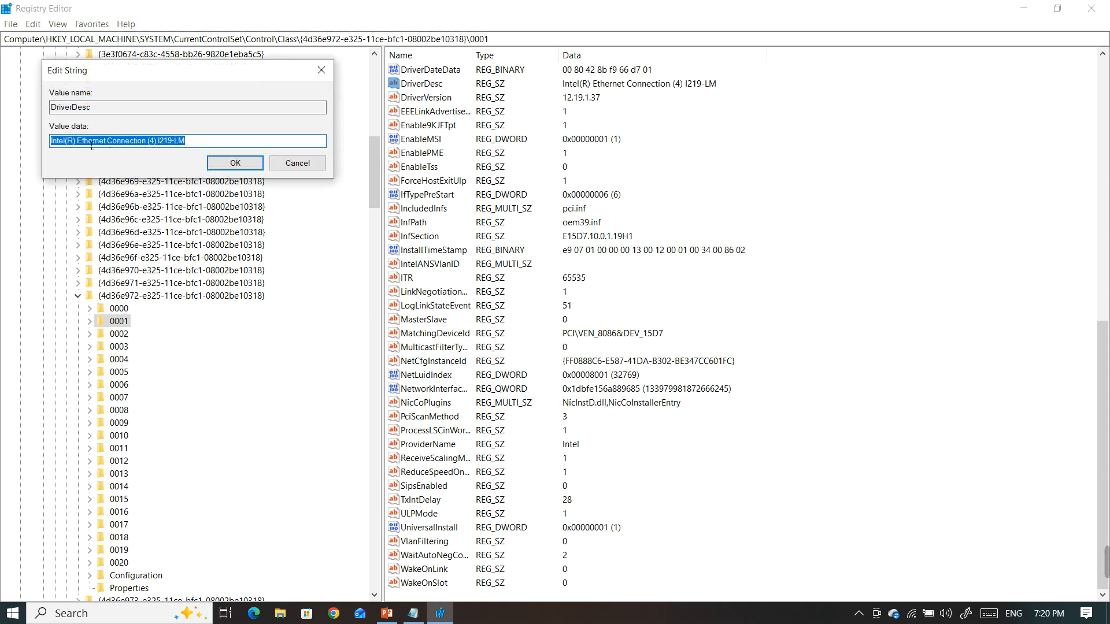
{"action": "left_click", "coordinate": [327, 71]}
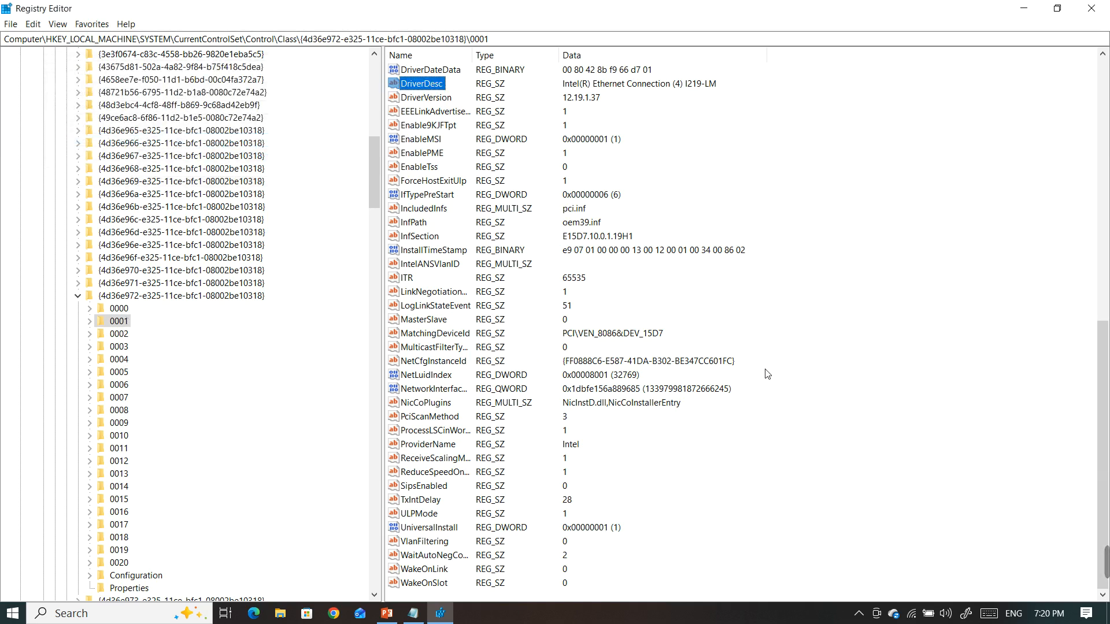
Check the required value name on the slide, then add a string value named NetworkAddress to the 0001 subkey
{"action": "left_click", "coordinate": [386, 613]}
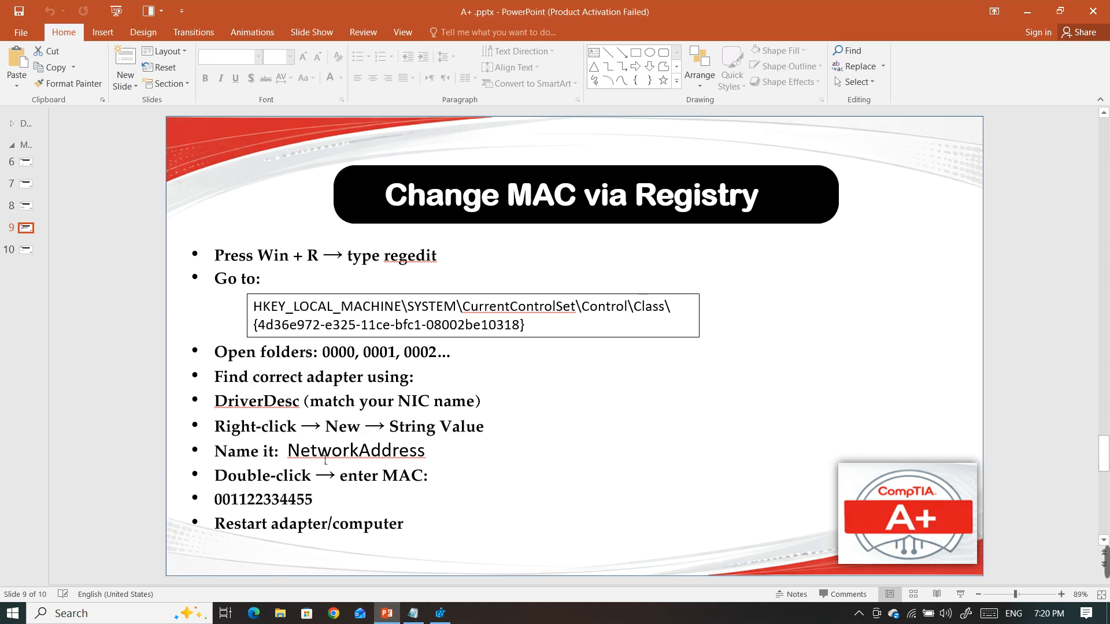
{"action": "left_click", "coordinate": [440, 613]}
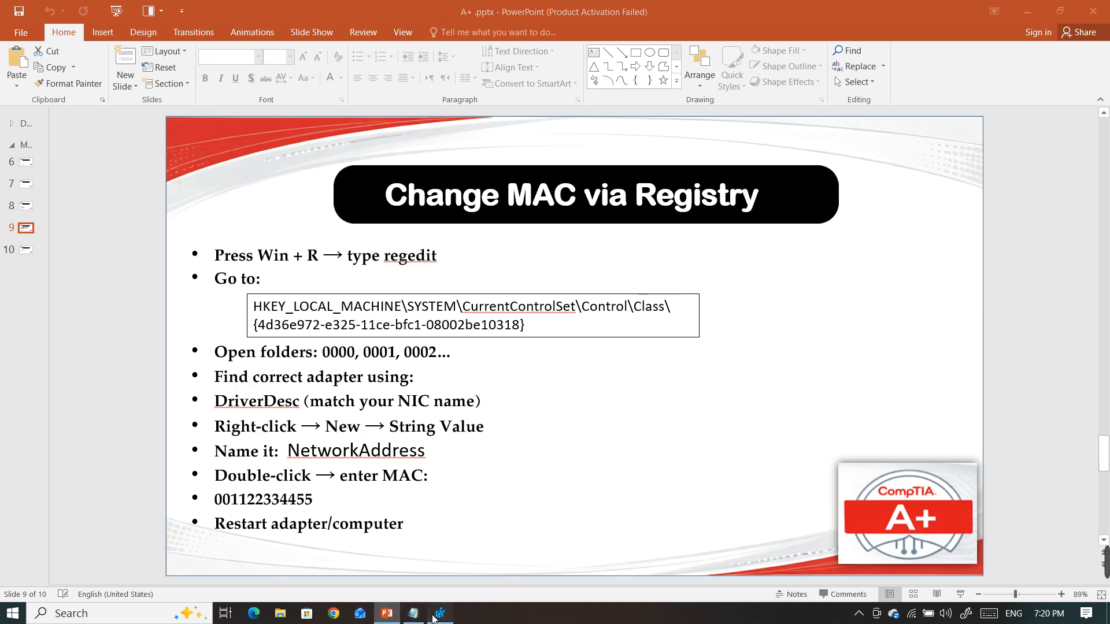
{"action": "right_click", "coordinate": [912, 378]}
{"action": "mouse_move", "coordinate": [920, 381]}
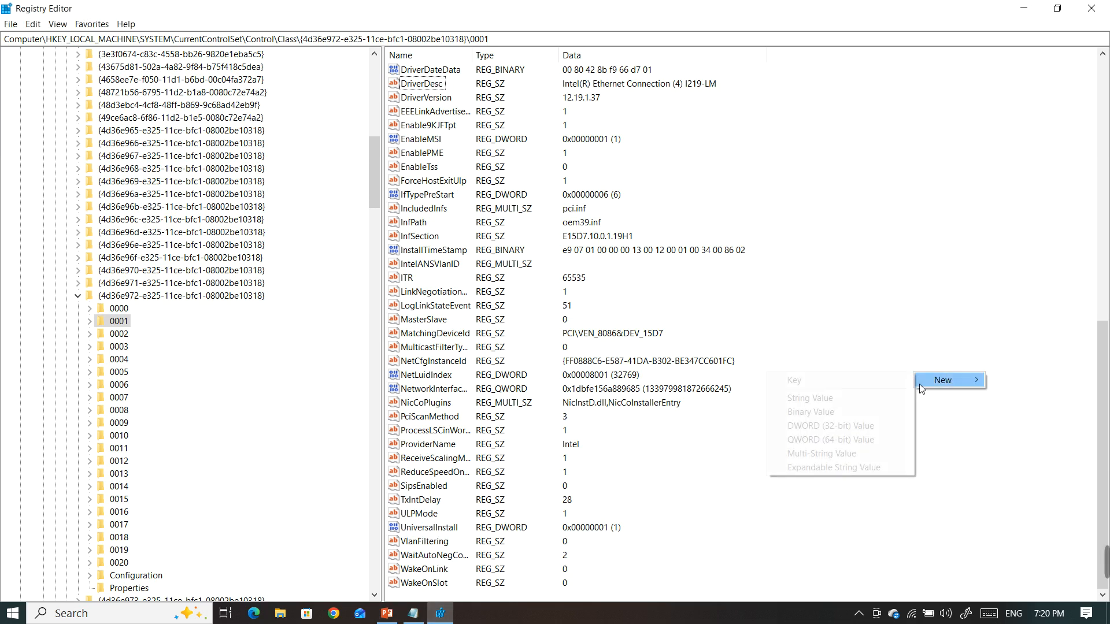
{"action": "left_click", "coordinate": [855, 404]}
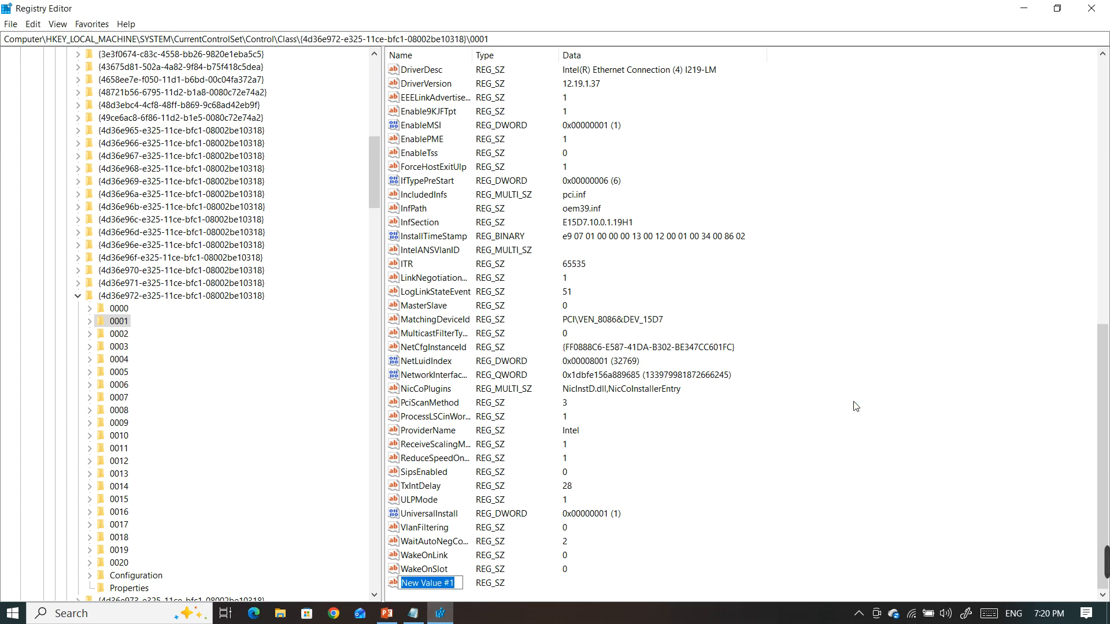
{"action": "type", "text": "N"}
{"action": "type", "text": "etw"}
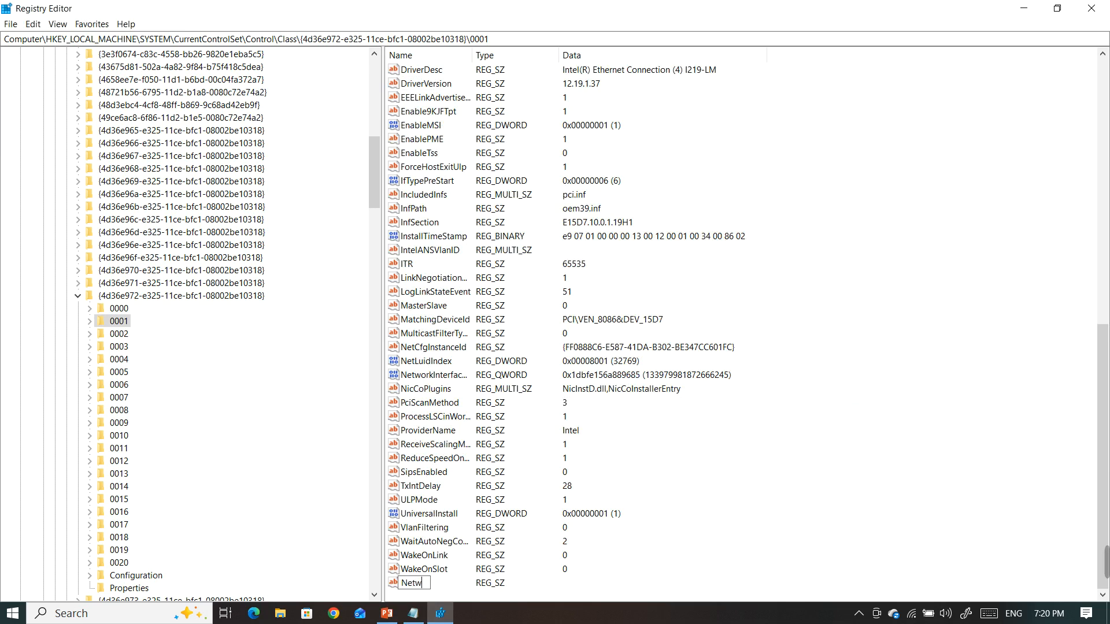
{"action": "type", "text": "orkAddress"}
{"action": "key", "text": "Return"}
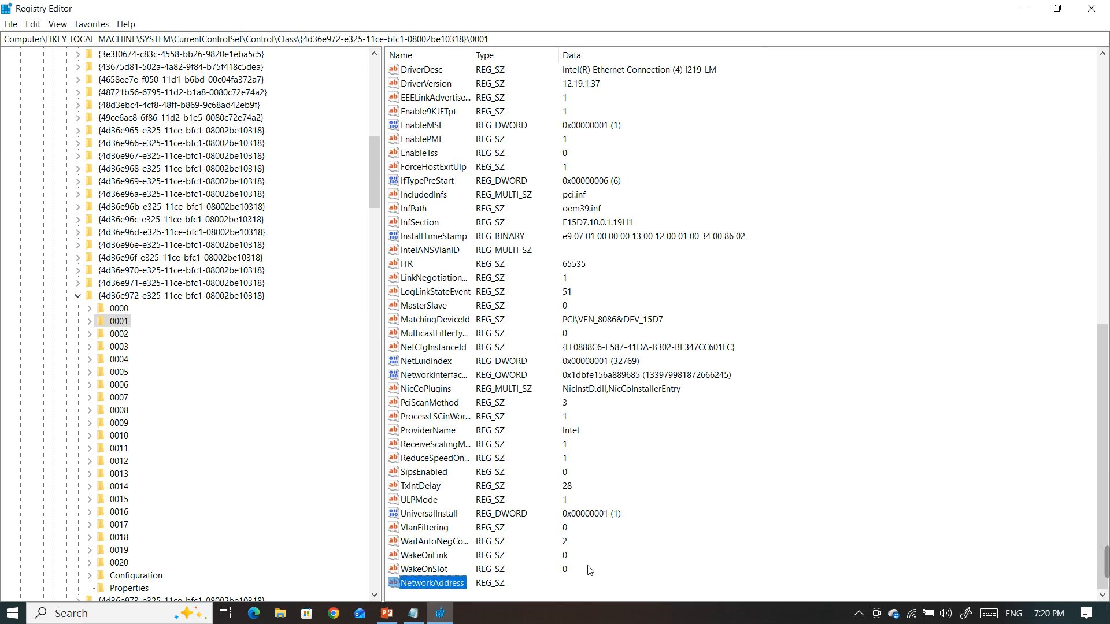
Check the MAC address format on the slide and the address noted in Notepad
{"action": "left_click", "coordinate": [396, 613]}
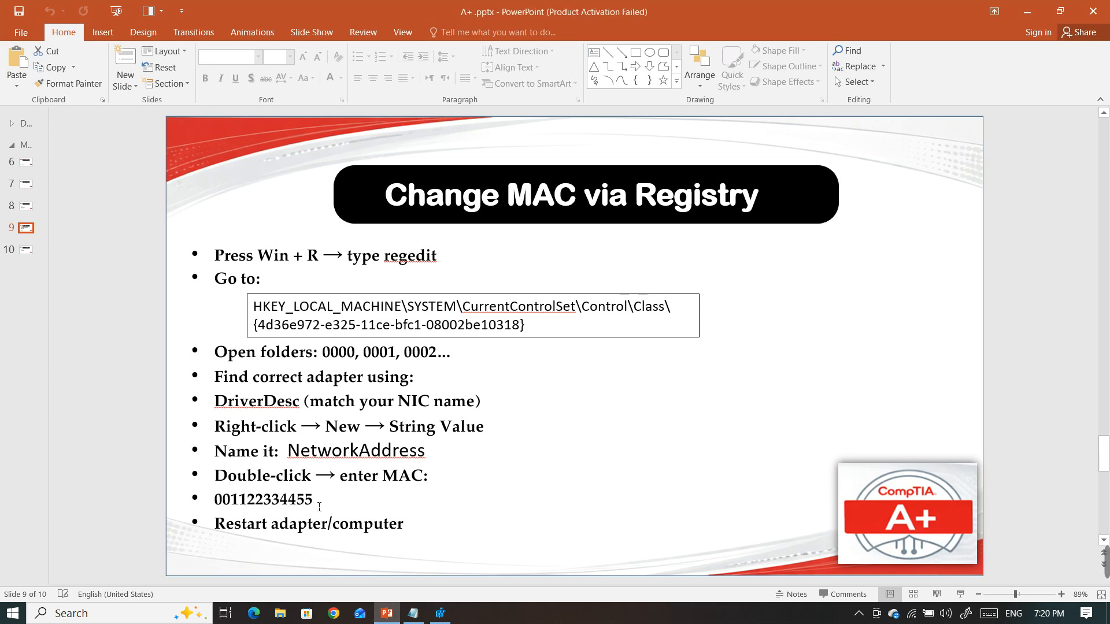
{"action": "left_click", "coordinate": [412, 613]}
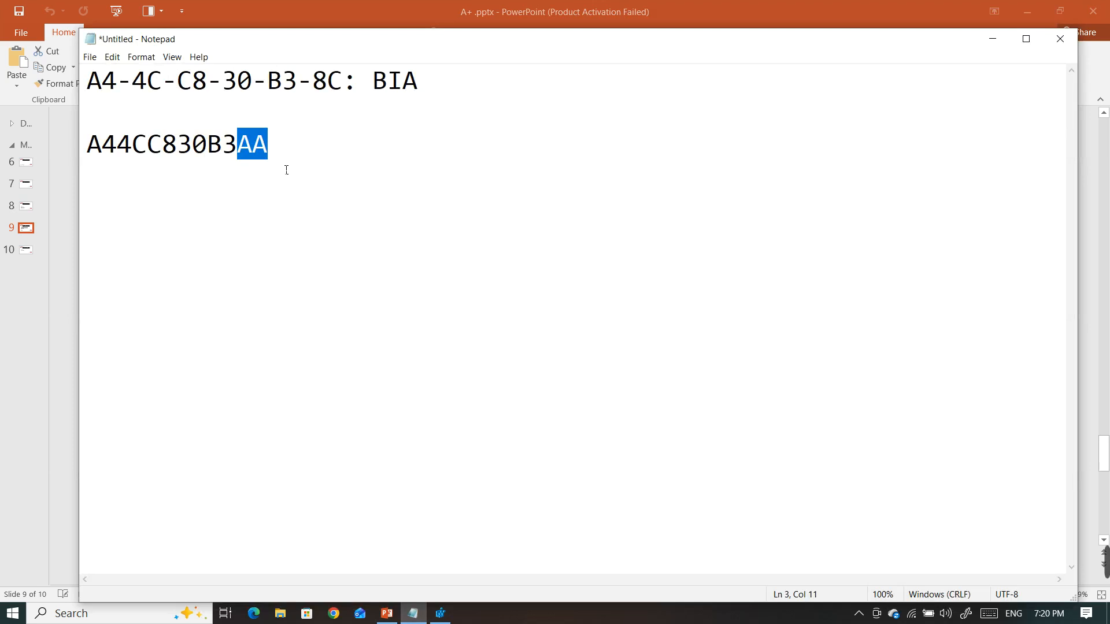
{"action": "left_click", "coordinate": [286, 169]}
Run getmac /v in a new Command Prompt to check the Ethernet adapter's physical address, and minimize the window
{"action": "left_click", "coordinate": [171, 604]}
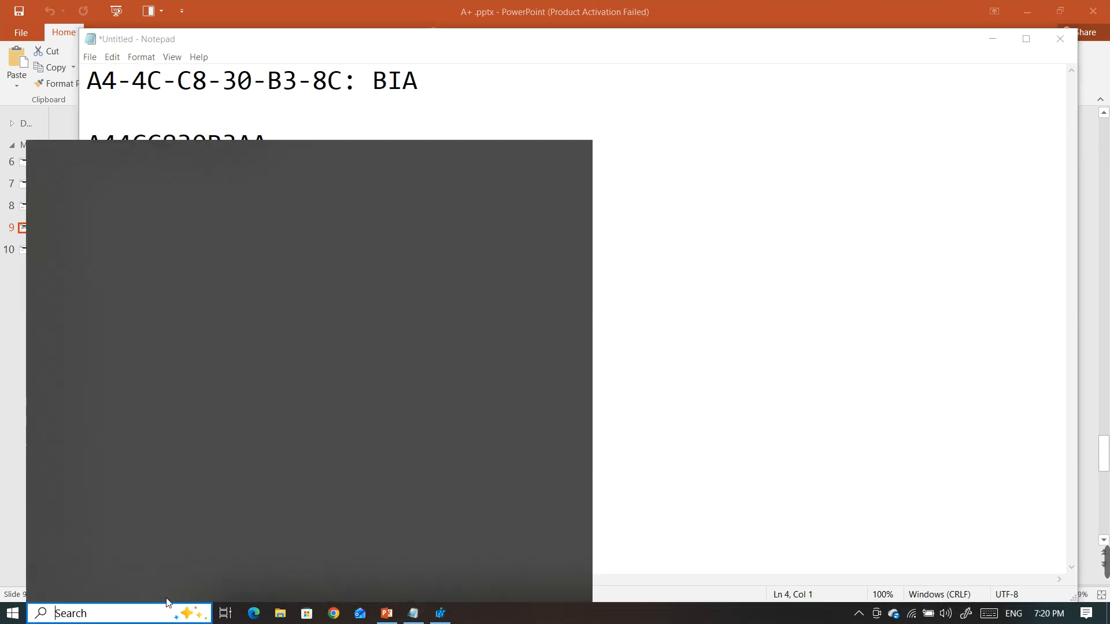
{"action": "type", "text": "cmd"}
{"action": "key", "text": "Return"}
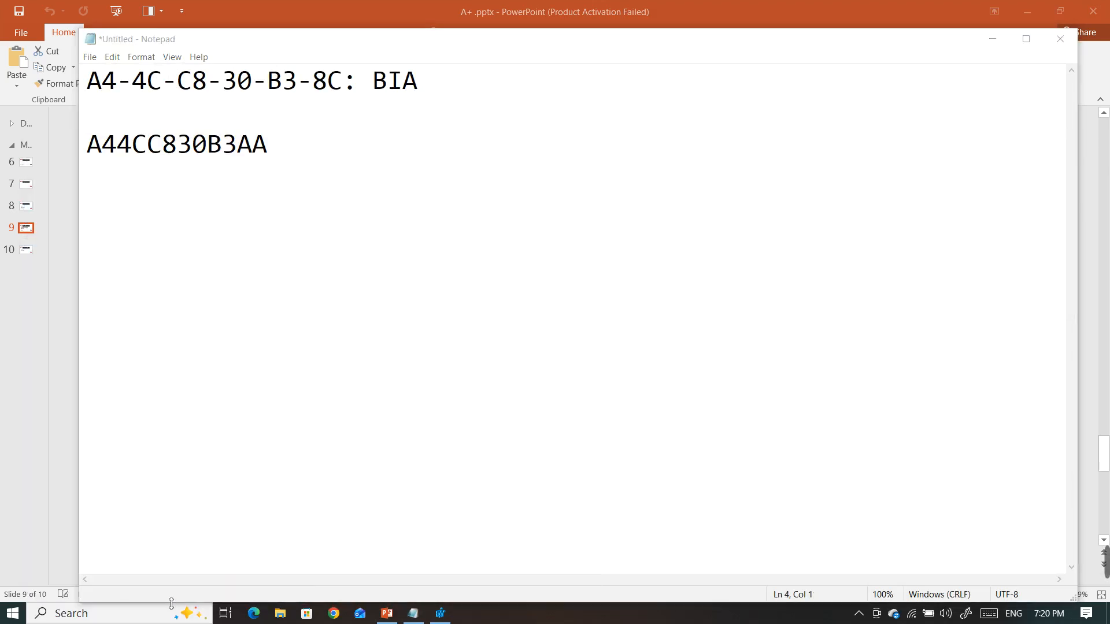
{"action": "type", "text": "getmac /v"}
{"action": "key", "text": "Return"}
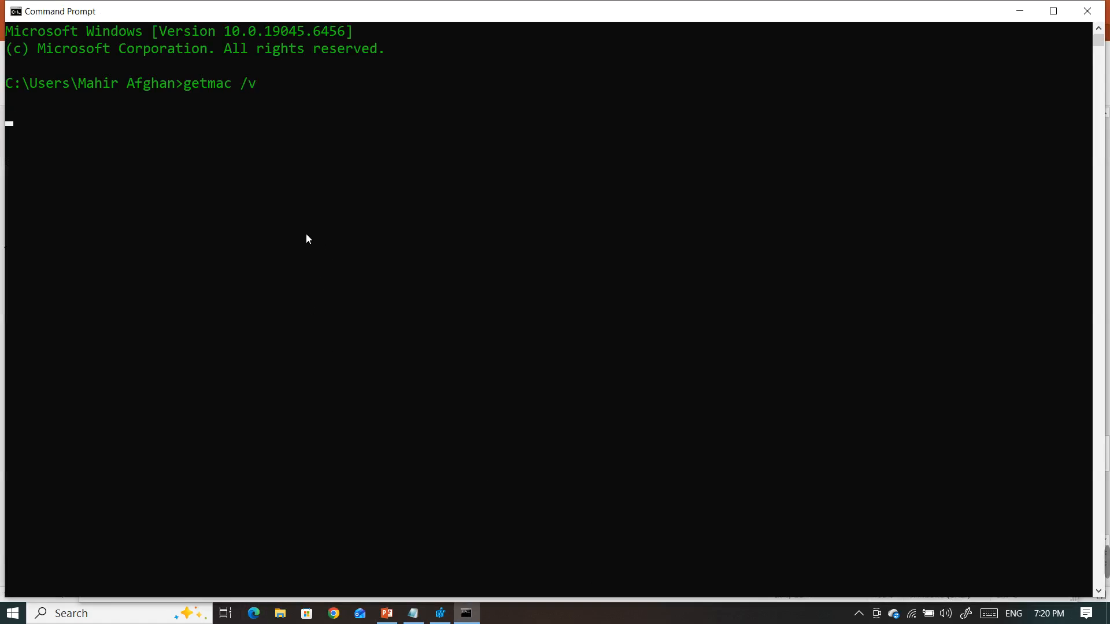
{"action": "left_click_drag", "start_coordinate": [384, 151], "coordinate": [405, 153]}
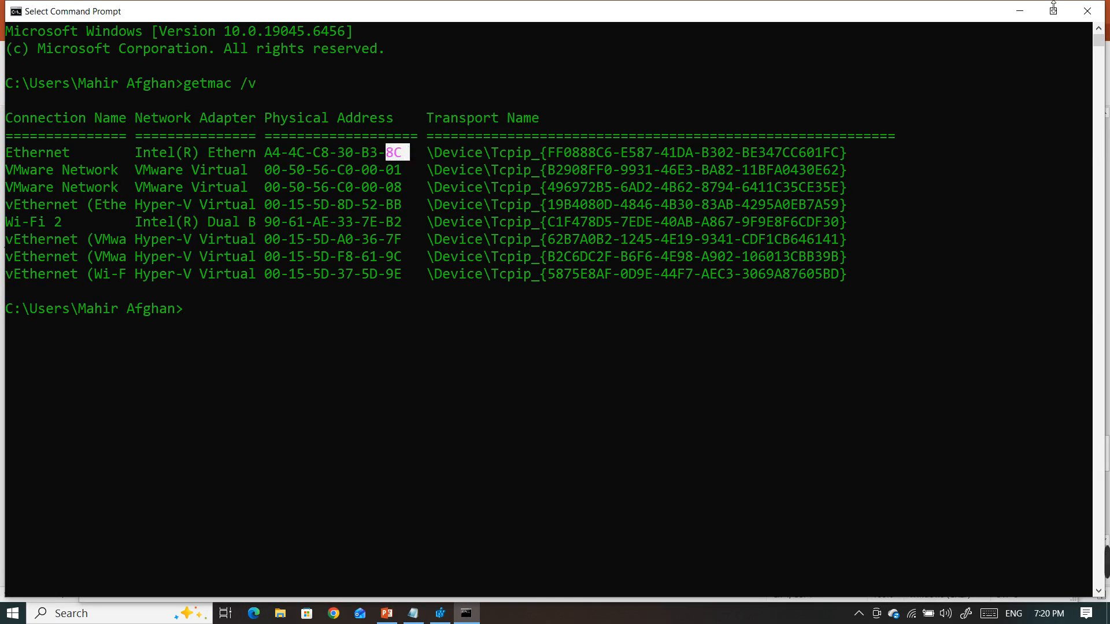
{"action": "left_click", "coordinate": [1020, 11]}
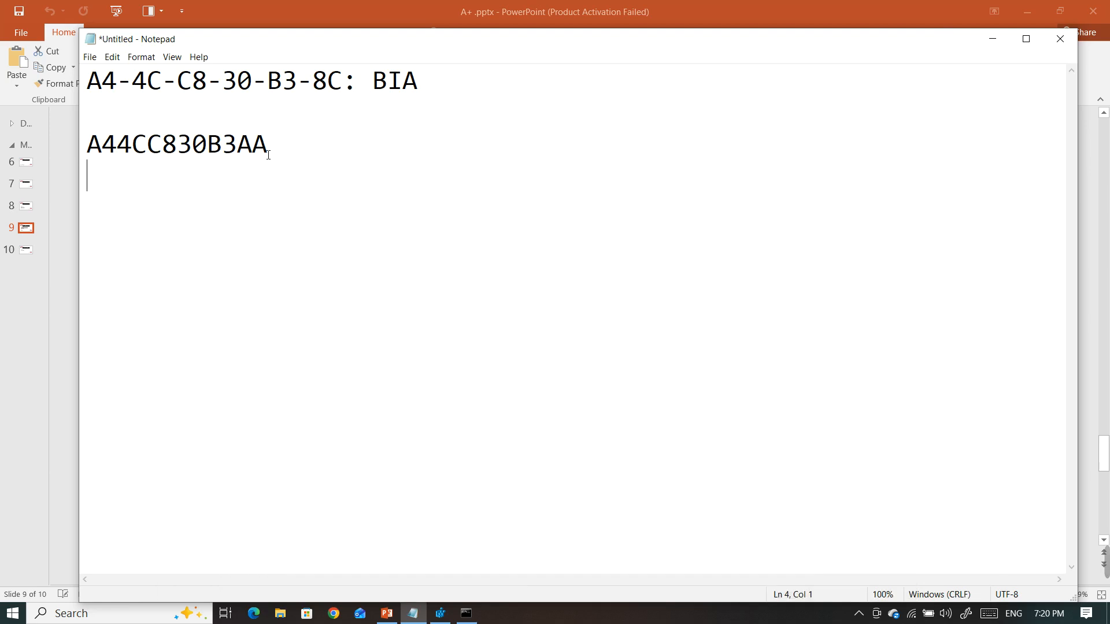
Copy A44CC830B3AA from Notepad, set it as the data of the NetworkAddress value, and close Registry Editor
{"action": "left_click_drag", "start_coordinate": [283, 141], "coordinate": [88, 160]}
{"action": "key", "text": "ctrl+c"}
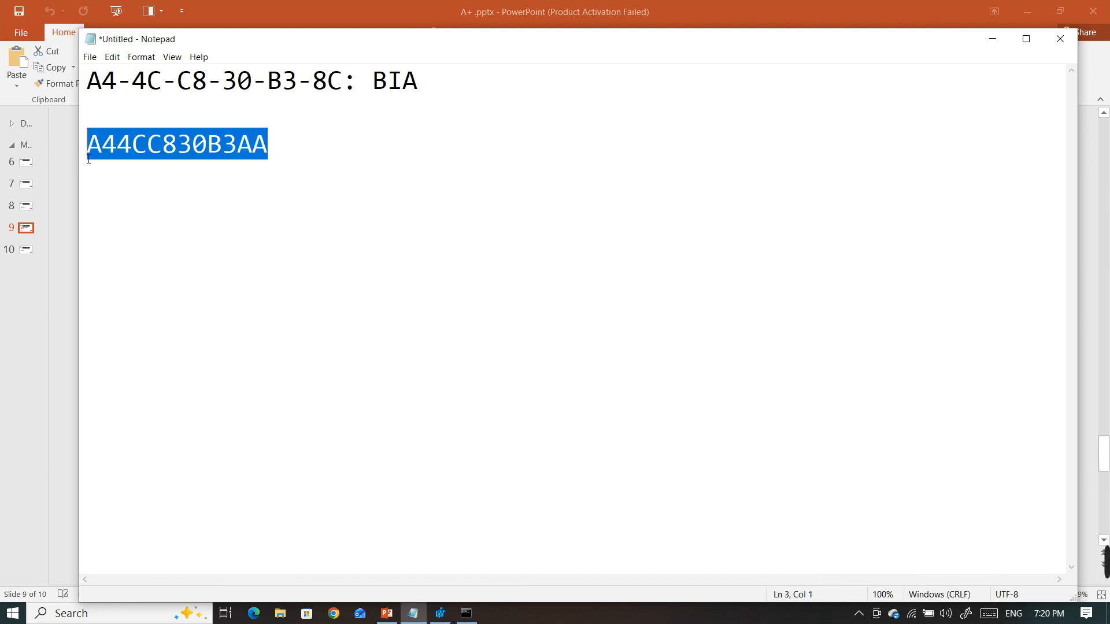
{"action": "left_click", "coordinate": [993, 39]}
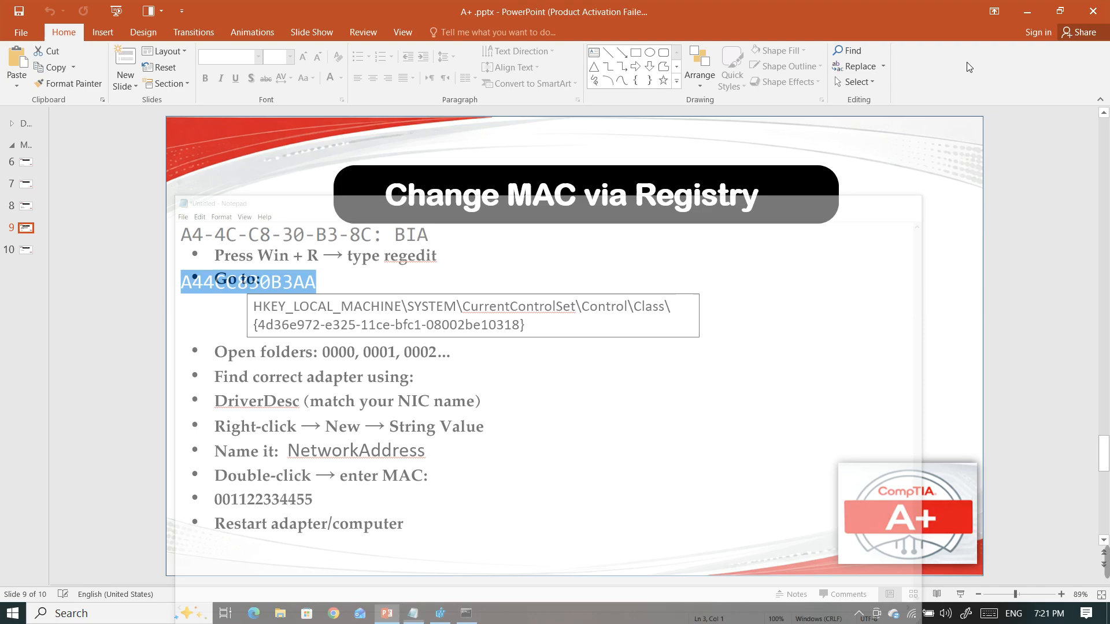
{"action": "left_click", "coordinate": [440, 612]}
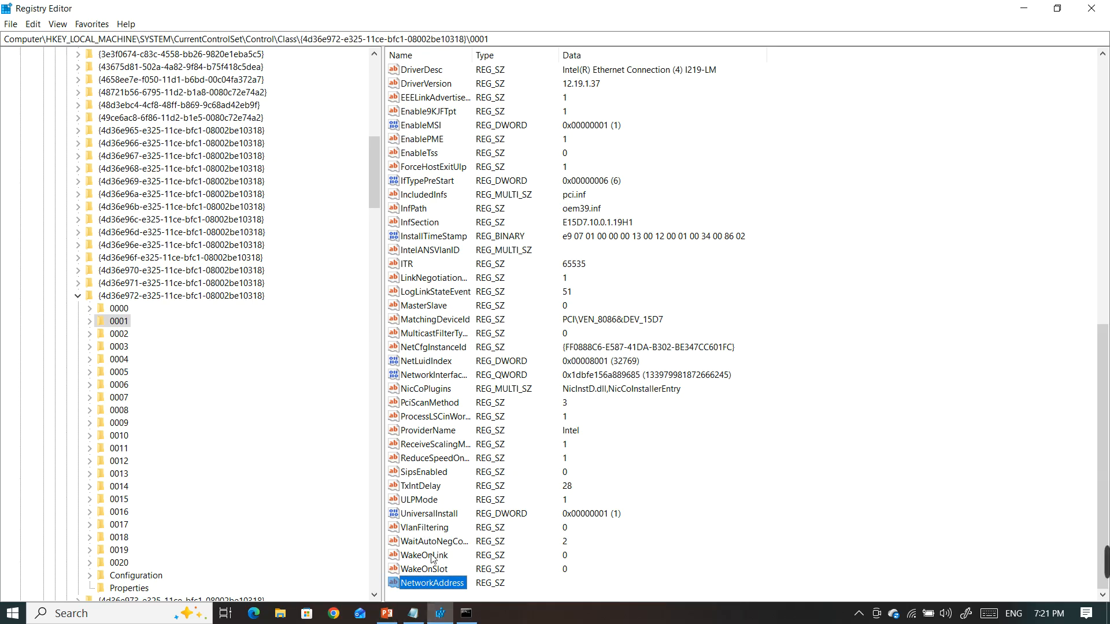
{"action": "double_click", "coordinate": [432, 584]}
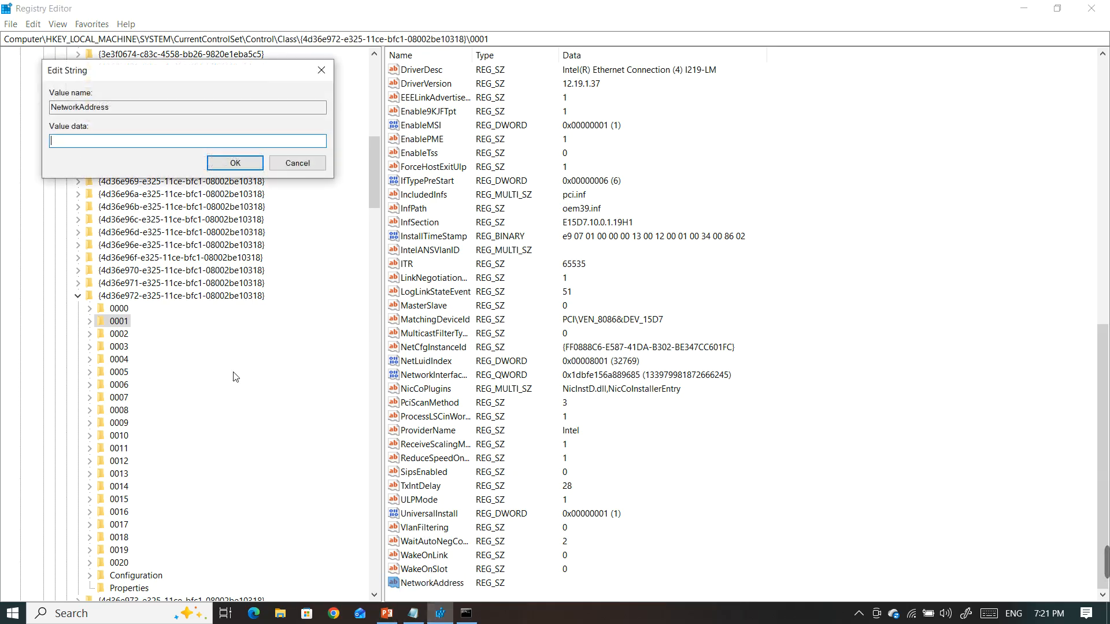
{"action": "key", "text": "ctrl+v"}
{"action": "left_click", "coordinate": [235, 164]}
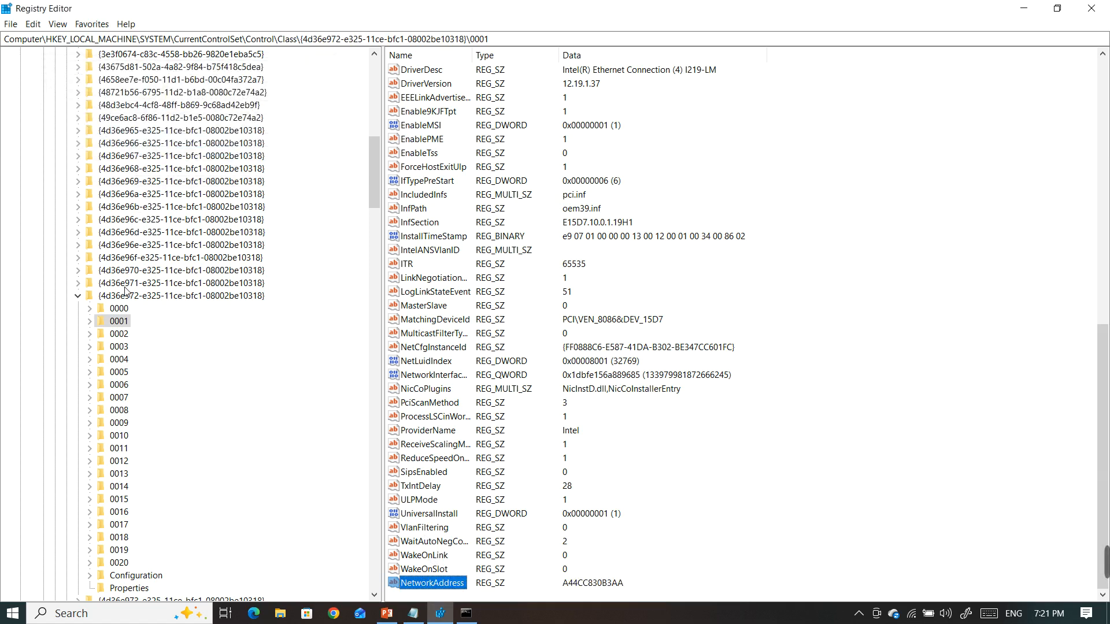
{"action": "left_click", "coordinate": [1092, 9]}
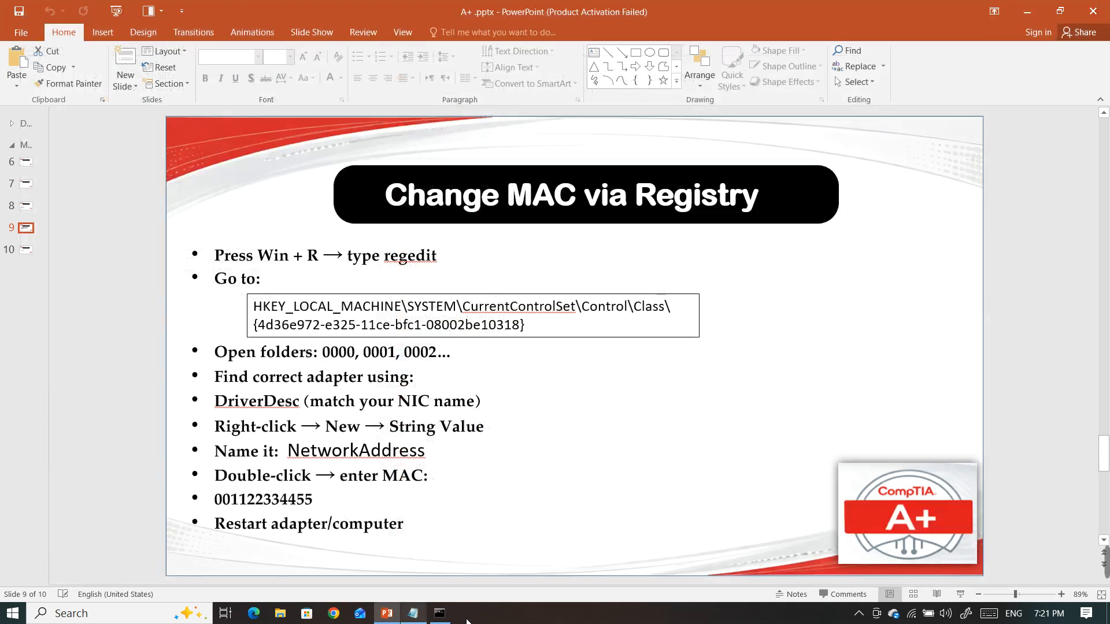
Open Network Connections through the Run dialog, and restart the Ethernet adapter by disabling and re-enabling it
{"action": "left_click", "coordinate": [566, 617]}
{"action": "key", "text": "super+r"}
{"action": "key", "text": "Return"}
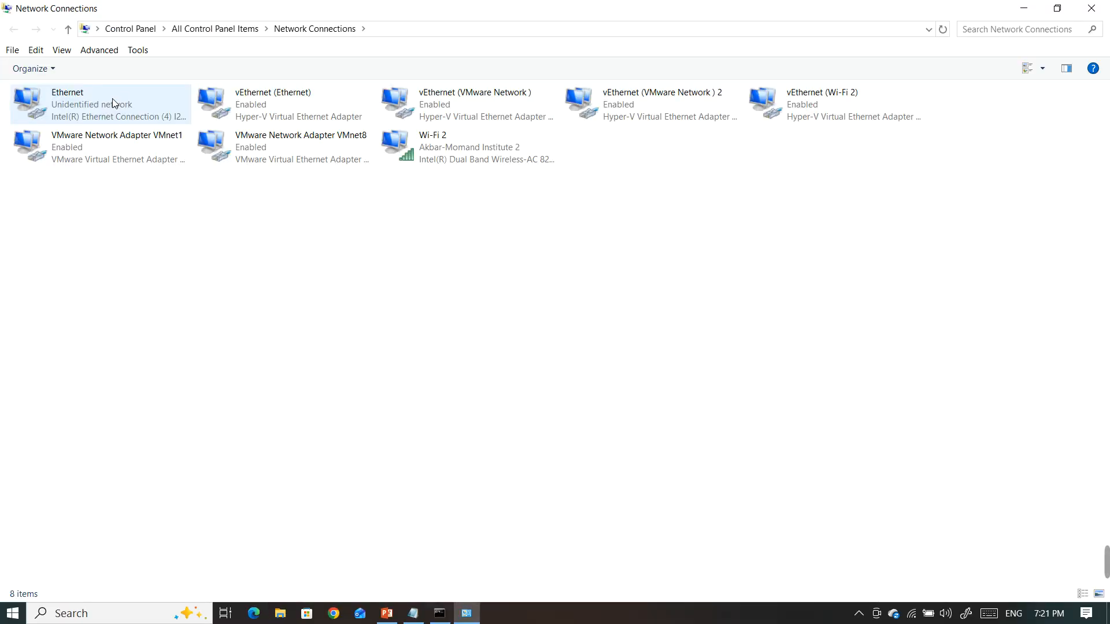
{"action": "right_click", "coordinate": [114, 100]}
{"action": "left_click", "coordinate": [162, 109]}
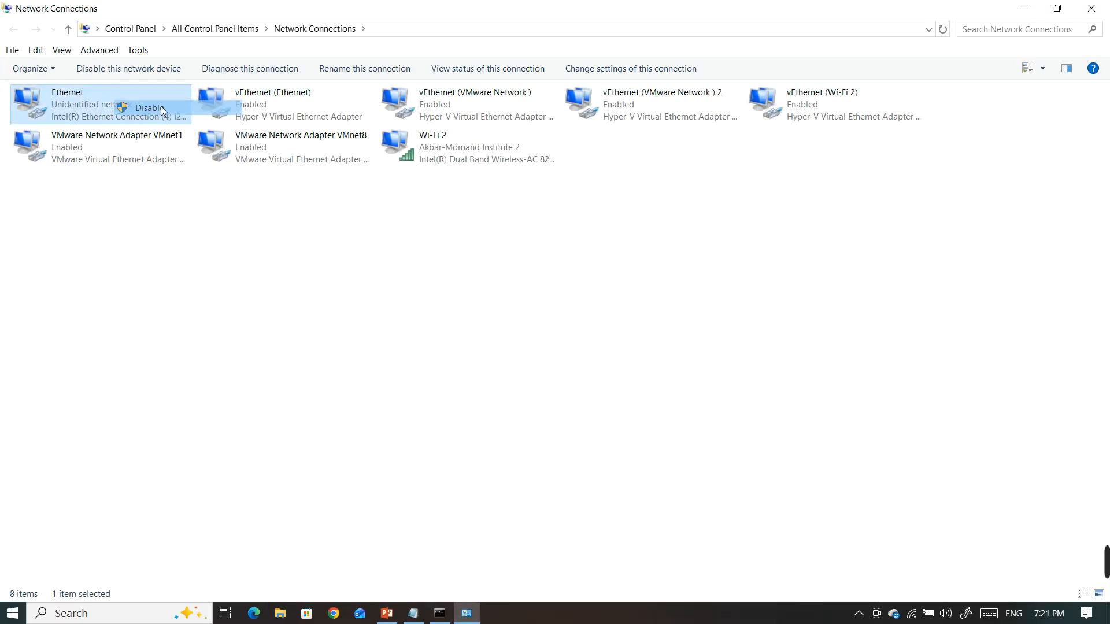
{"action": "right_click", "coordinate": [105, 102]}
{"action": "left_click", "coordinate": [140, 112]}
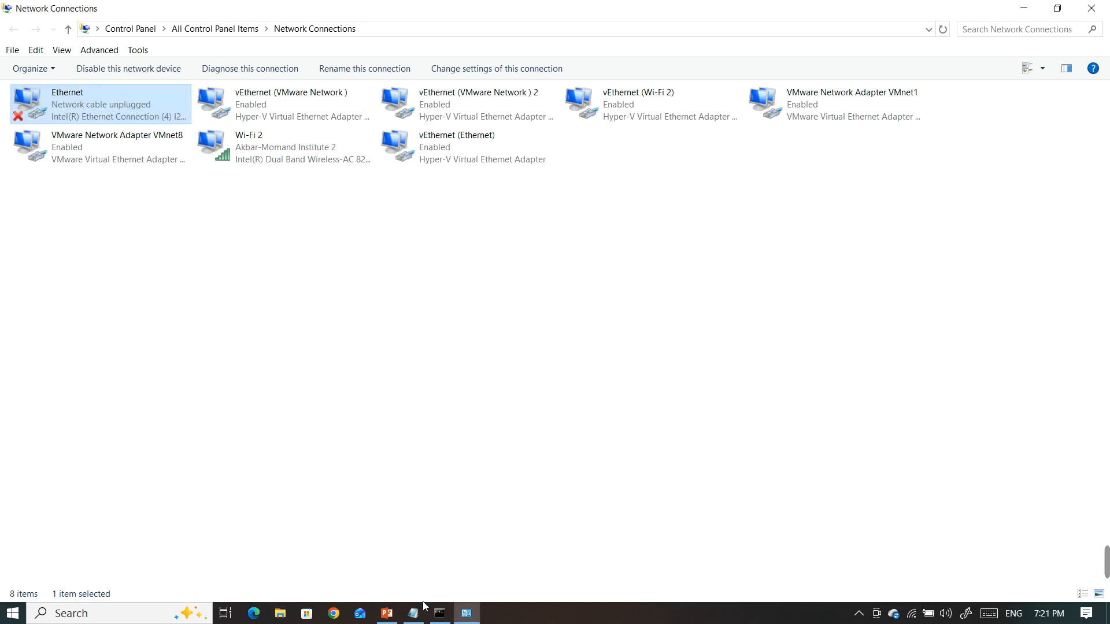
Repeat getmac /v in the open Command Prompt to verify the Ethernet adapter's new physical address, and minimize the window
{"action": "left_click", "coordinate": [440, 613]}
{"action": "left_click", "coordinate": [406, 362]}
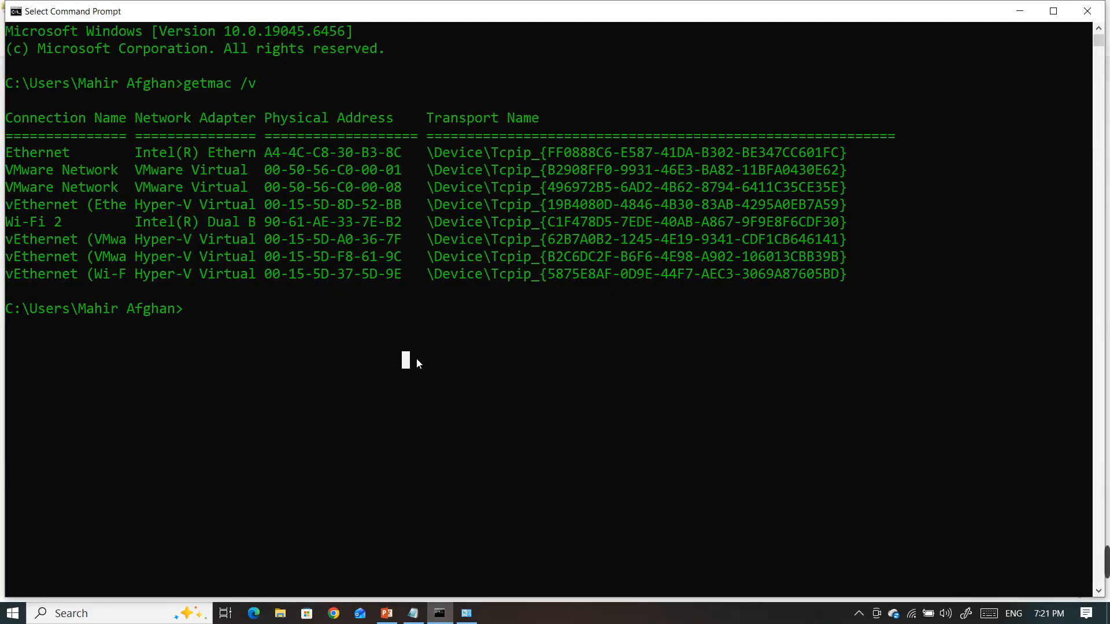
{"action": "key", "text": "Up"}
{"action": "key", "text": "Return"}
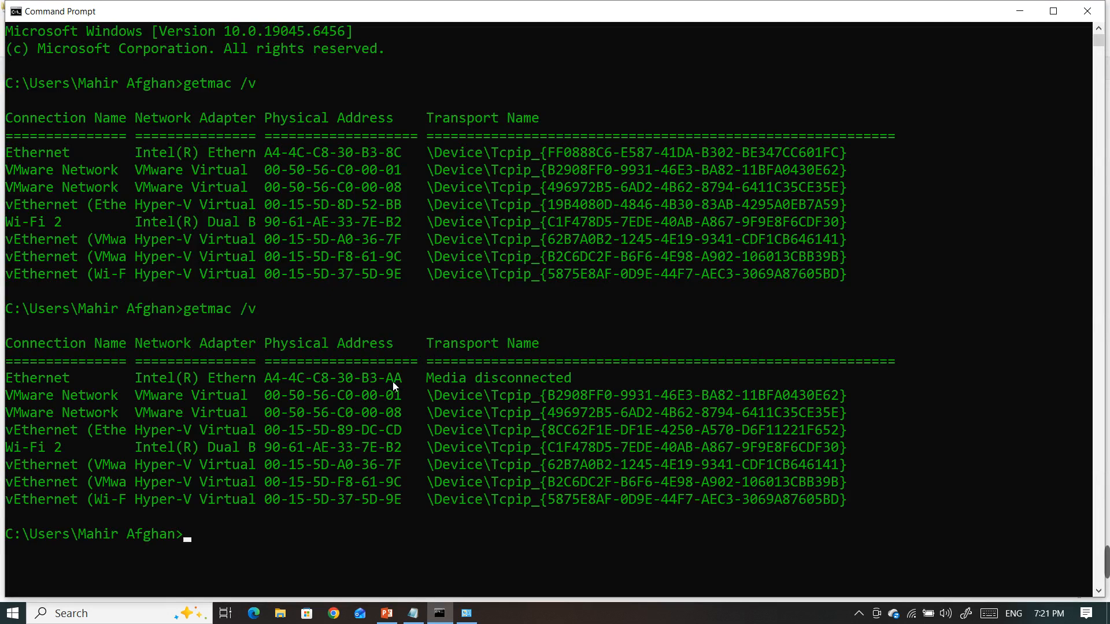
{"action": "left_click_drag", "start_coordinate": [393, 381], "coordinate": [399, 382]}
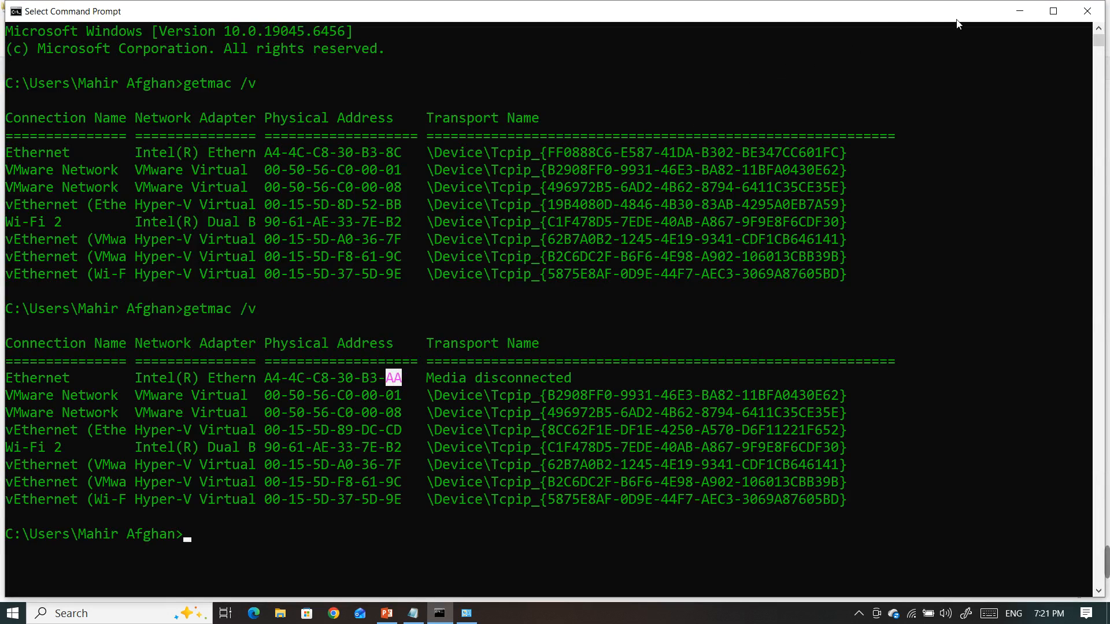
{"action": "left_click", "coordinate": [1020, 11]}
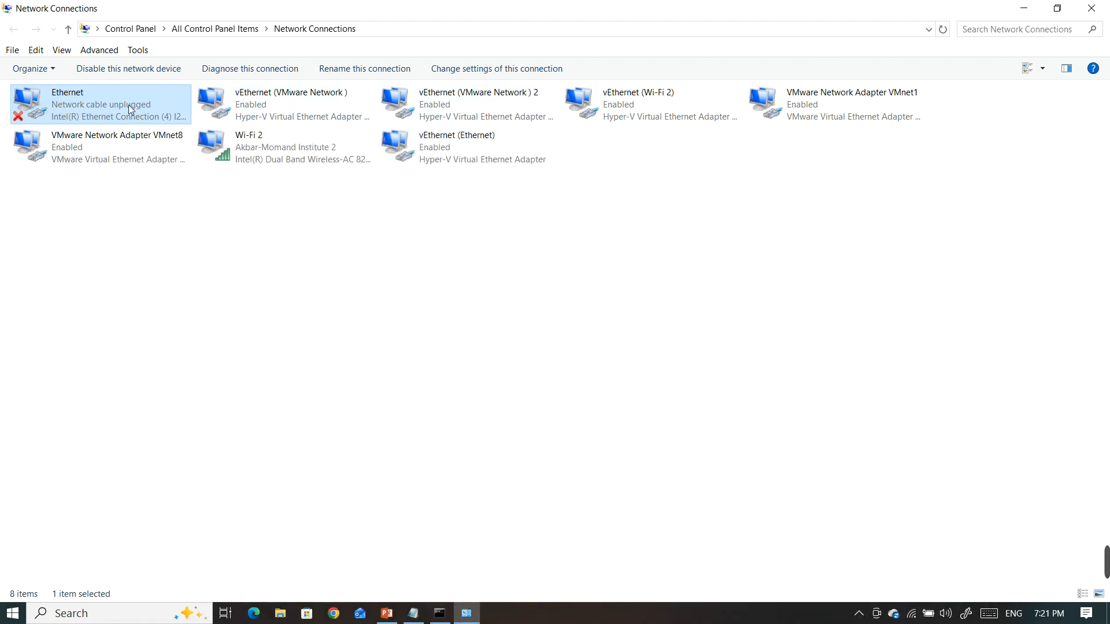
Open the Ethernet adapter's advanced driver properties, and inspect the value of Locally Administered Address
{"action": "right_click", "coordinate": [127, 102]}
{"action": "key", "text": "Escape"}
{"action": "left_click", "coordinate": [229, 157]}
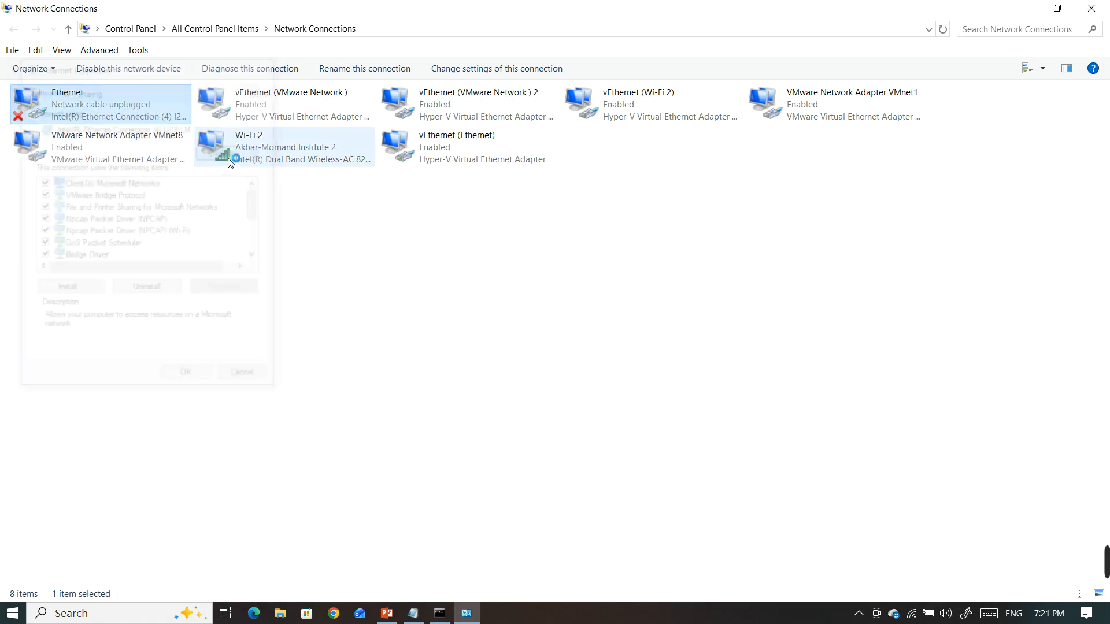
{"action": "left_click", "coordinate": [172, 138]}
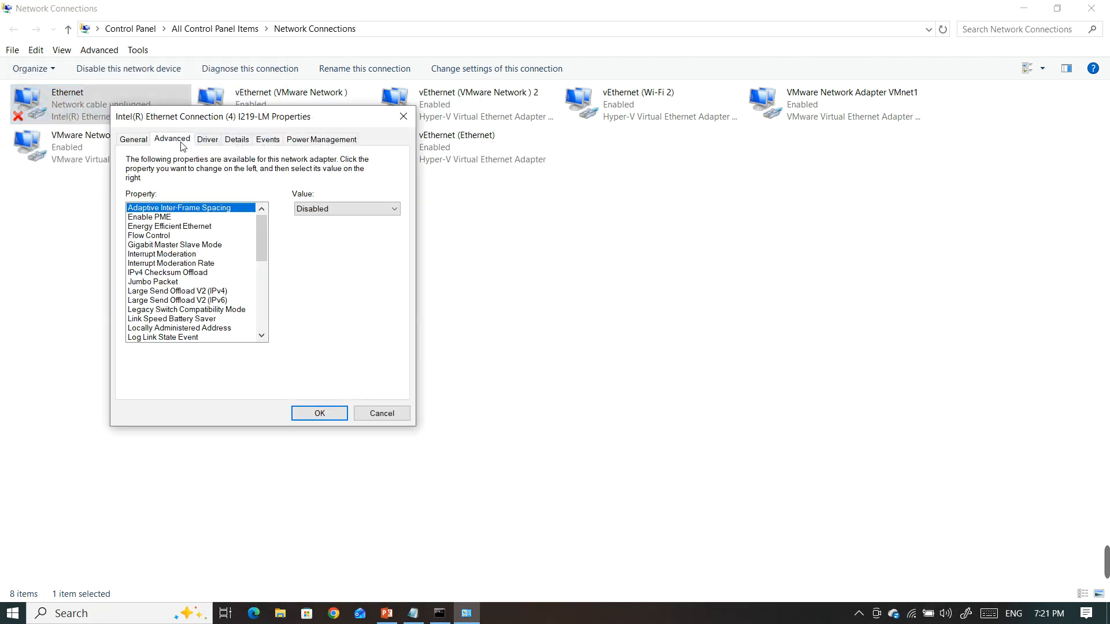
{"action": "left_click", "coordinate": [199, 327]}
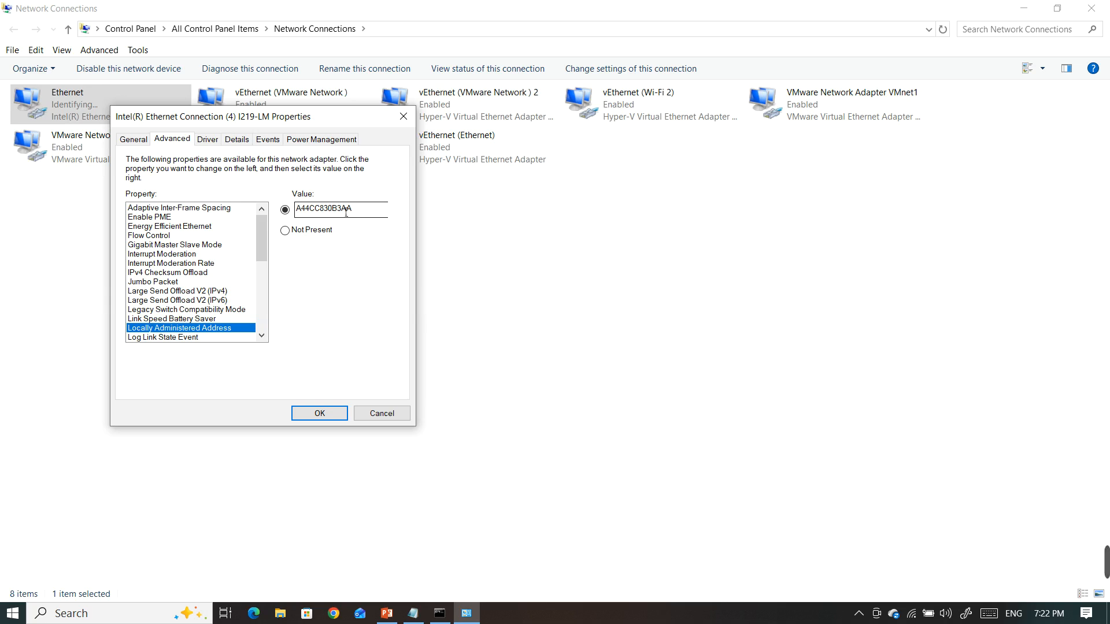
{"action": "left_click_drag", "start_coordinate": [357, 216], "coordinate": [297, 219]}
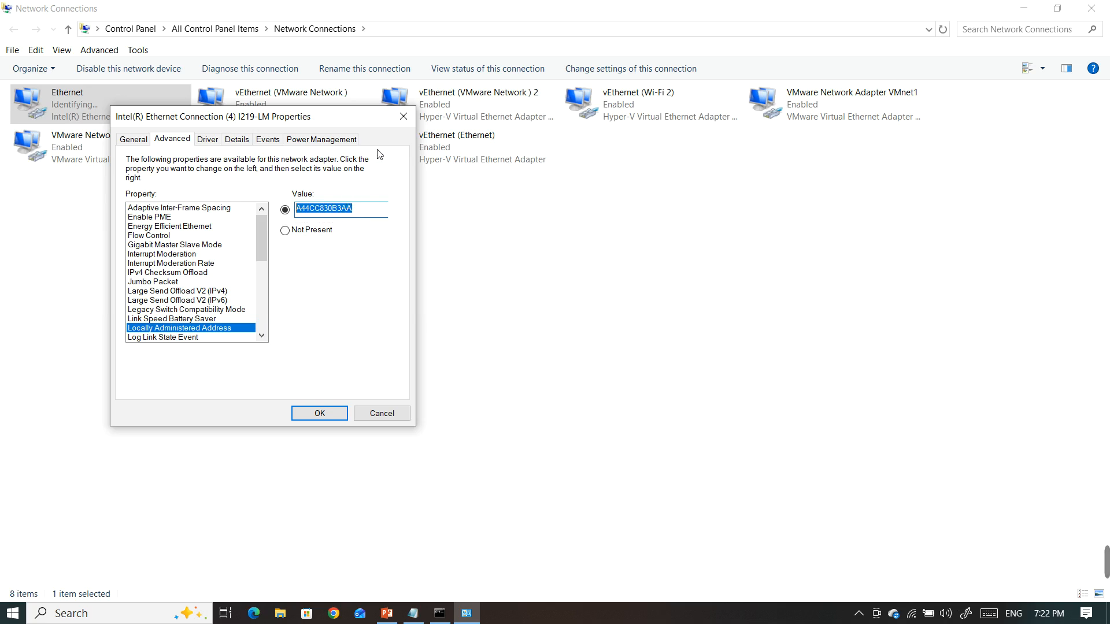
Close the adapter properties, recheck the Ethernet adapter's physical address in the latest getmac output, and close Command Prompt
{"action": "left_click", "coordinate": [402, 117]}
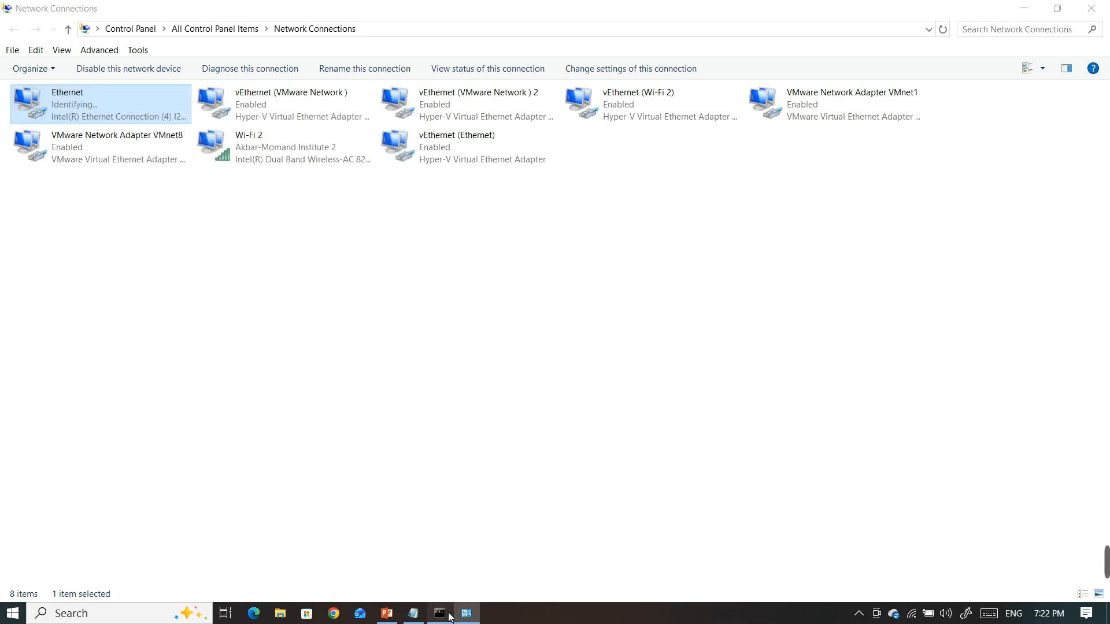
{"action": "left_click", "coordinate": [439, 614]}
{"action": "left_click_drag", "start_coordinate": [408, 385], "coordinate": [273, 385]}
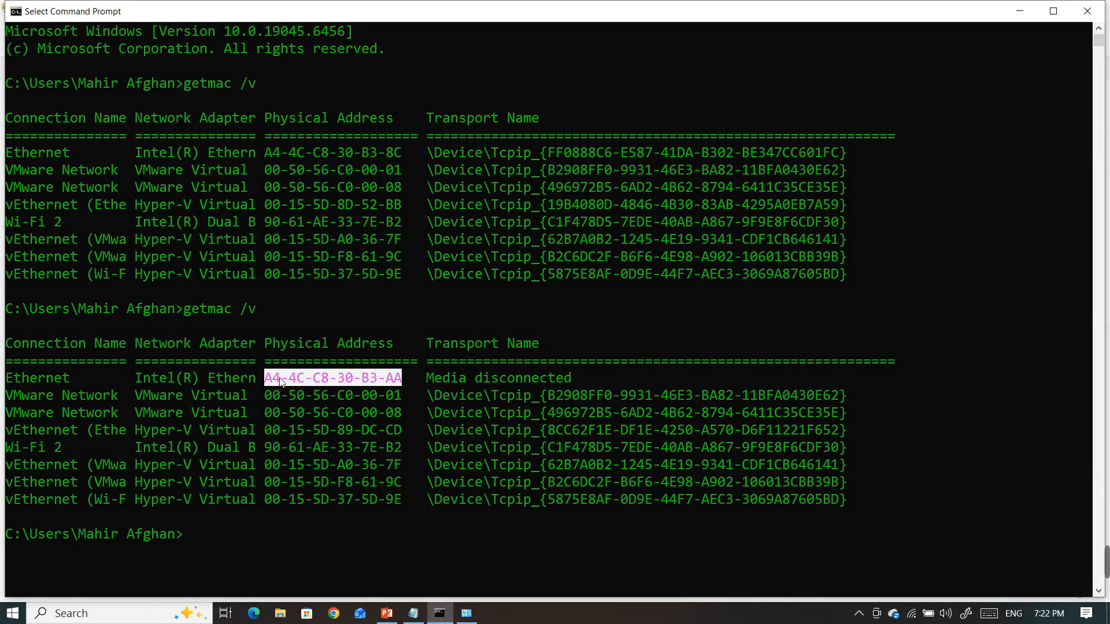
{"action": "left_click", "coordinate": [1087, 11]}
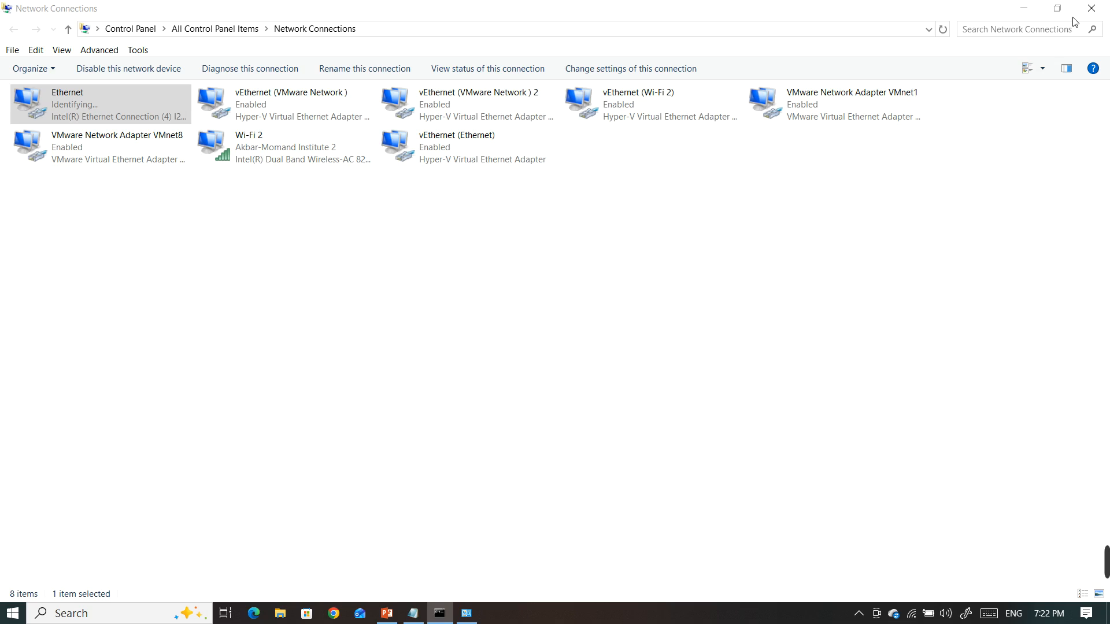
In the Ethernet adapter's advanced driver properties, clear the Locally Administered Address value, set it to Not Present, and apply the change
{"action": "double_click", "coordinate": [148, 107]}
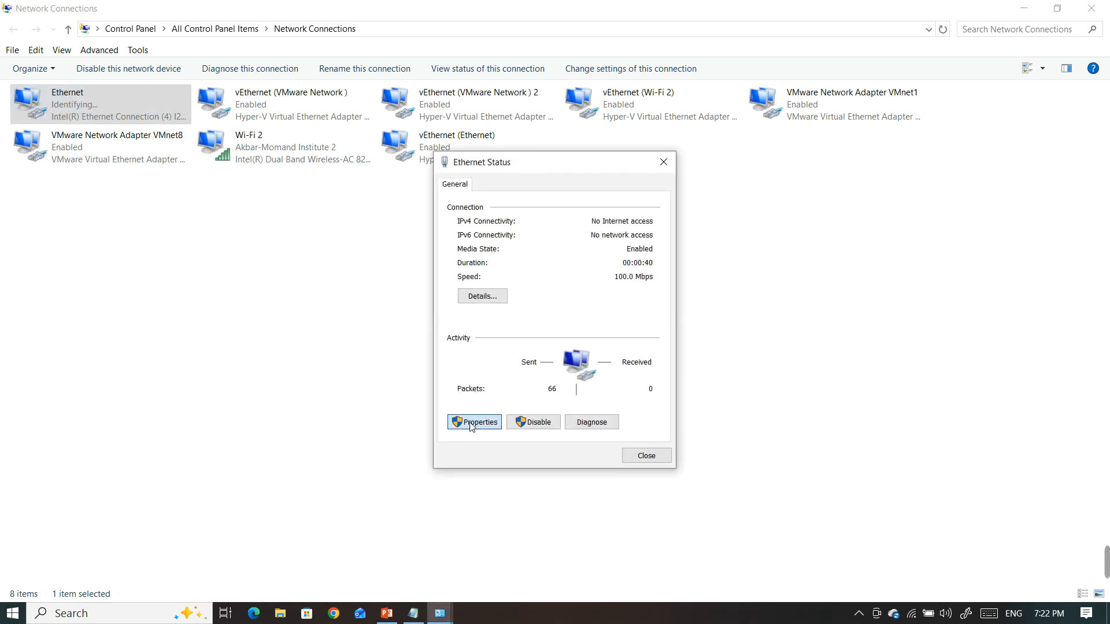
{"action": "left_click", "coordinate": [474, 422]}
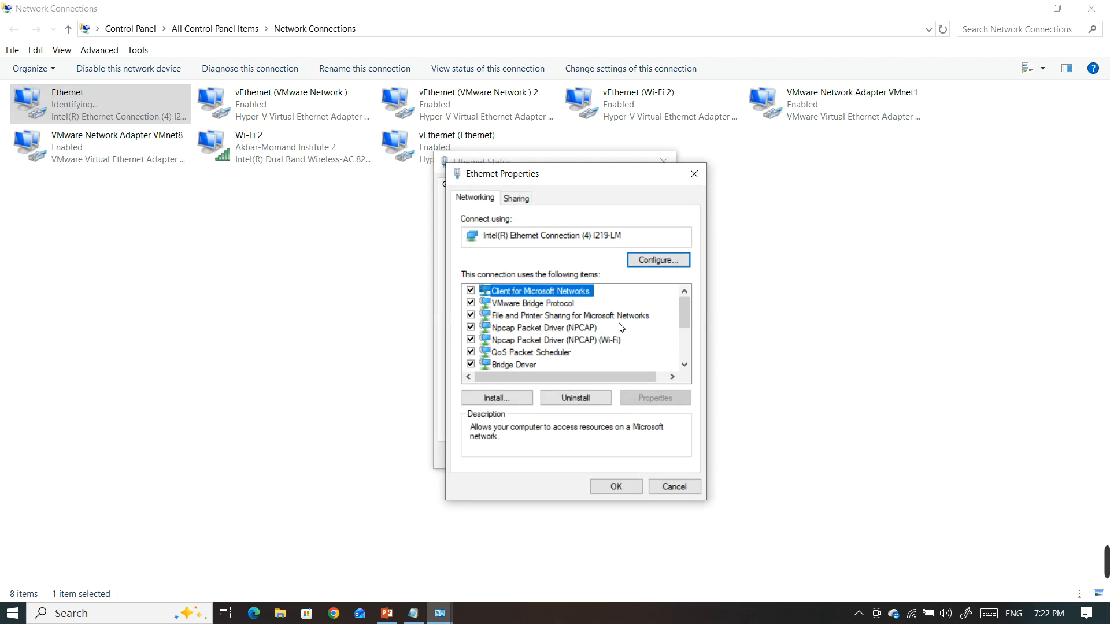
{"action": "left_click", "coordinate": [648, 261]}
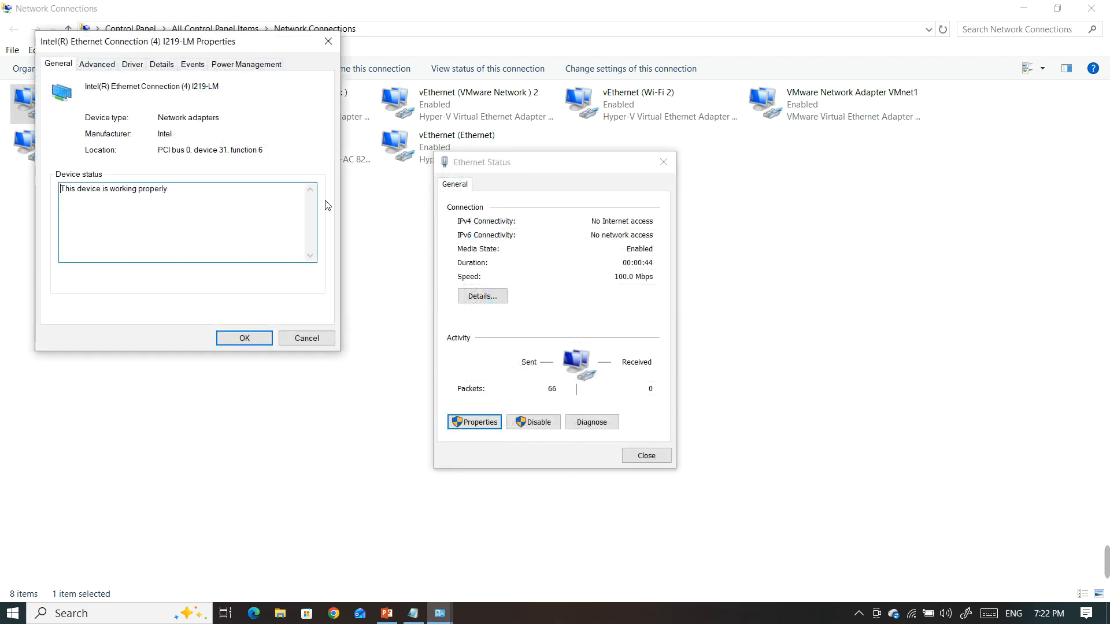
{"action": "left_click", "coordinate": [101, 68]}
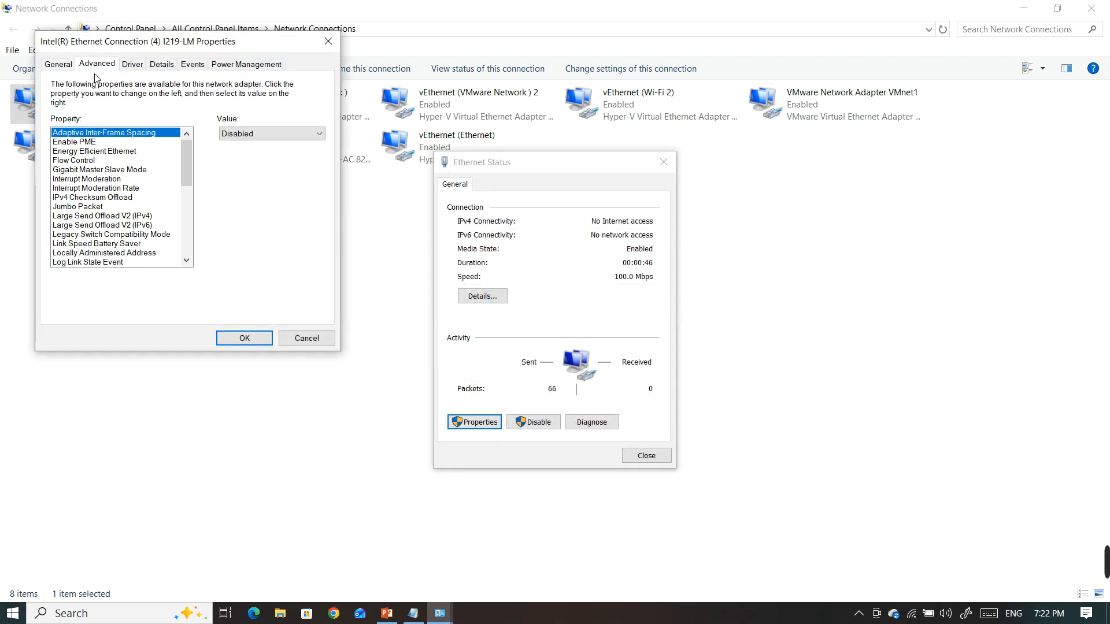
{"action": "left_click", "coordinate": [132, 253]}
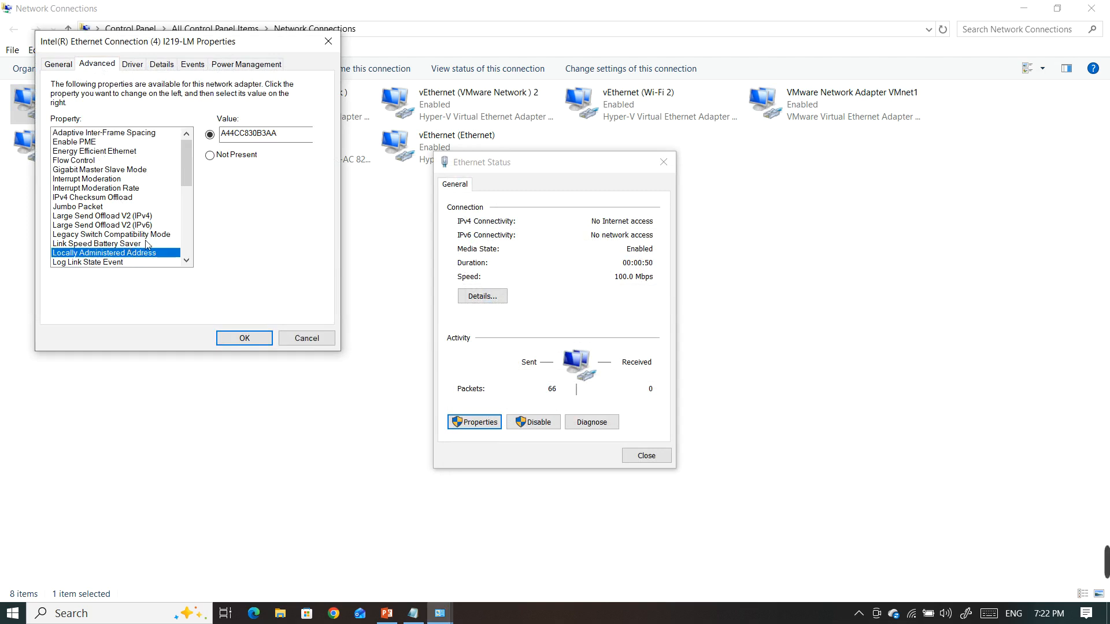
{"action": "left_click_drag", "start_coordinate": [289, 134], "coordinate": [211, 139]}
{"action": "key", "text": "BackSpace"}
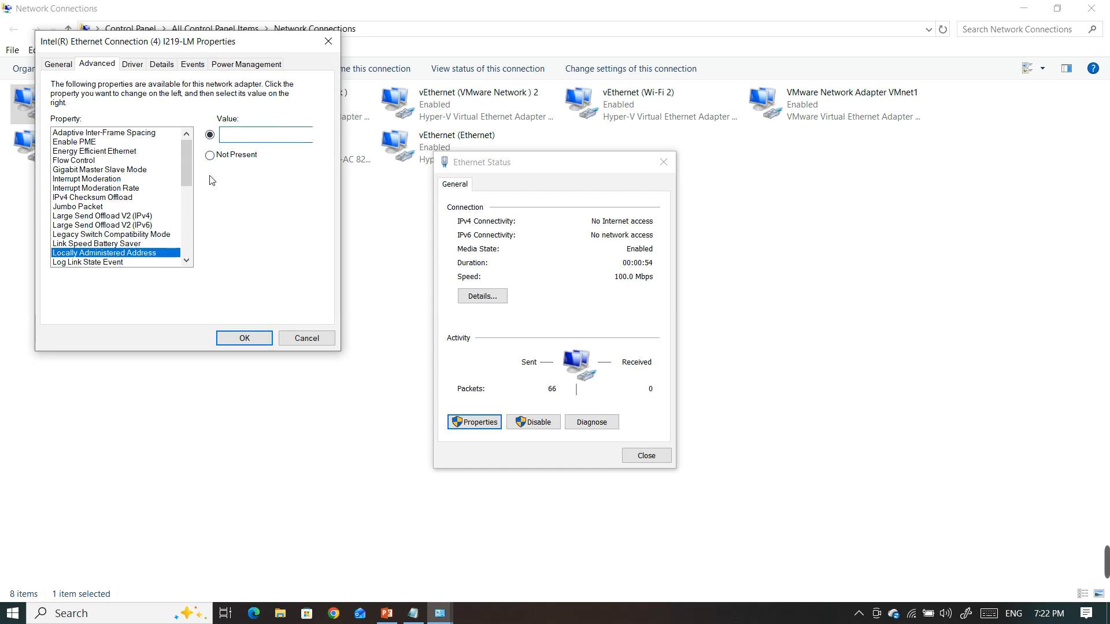
{"action": "left_click", "coordinate": [223, 155]}
{"action": "left_click", "coordinate": [244, 341]}
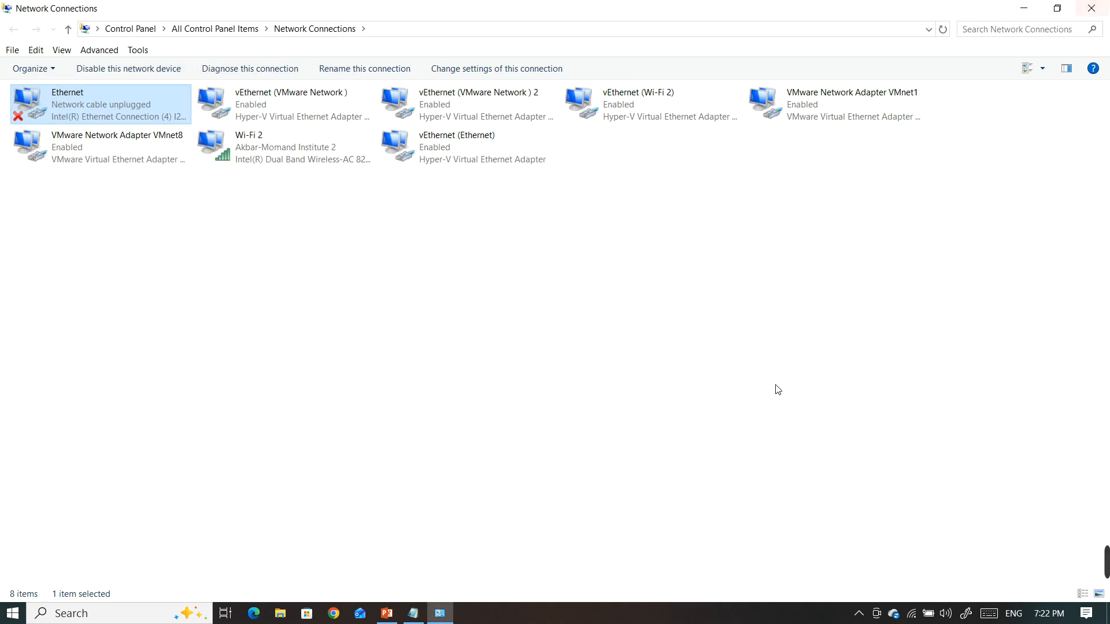
Switch to the A+ presentation in PowerPoint and show the "Why change MAC?" slide
{"action": "left_click", "coordinate": [393, 617]}
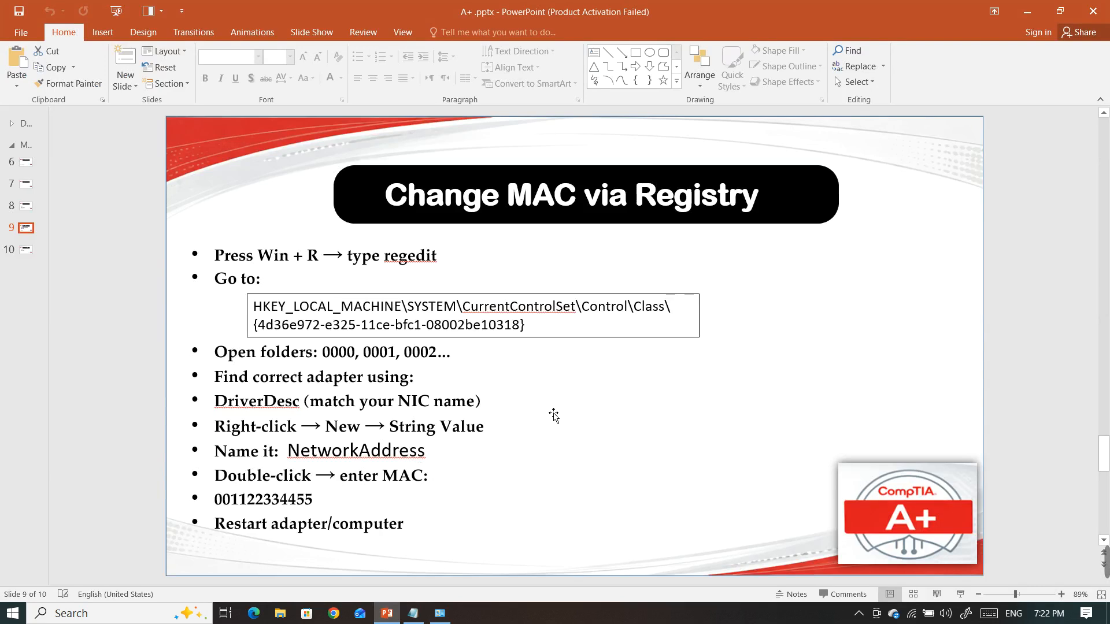
{"action": "scroll", "coordinate": [557, 415], "scroll_direction": "down", "scroll_amount": 2}
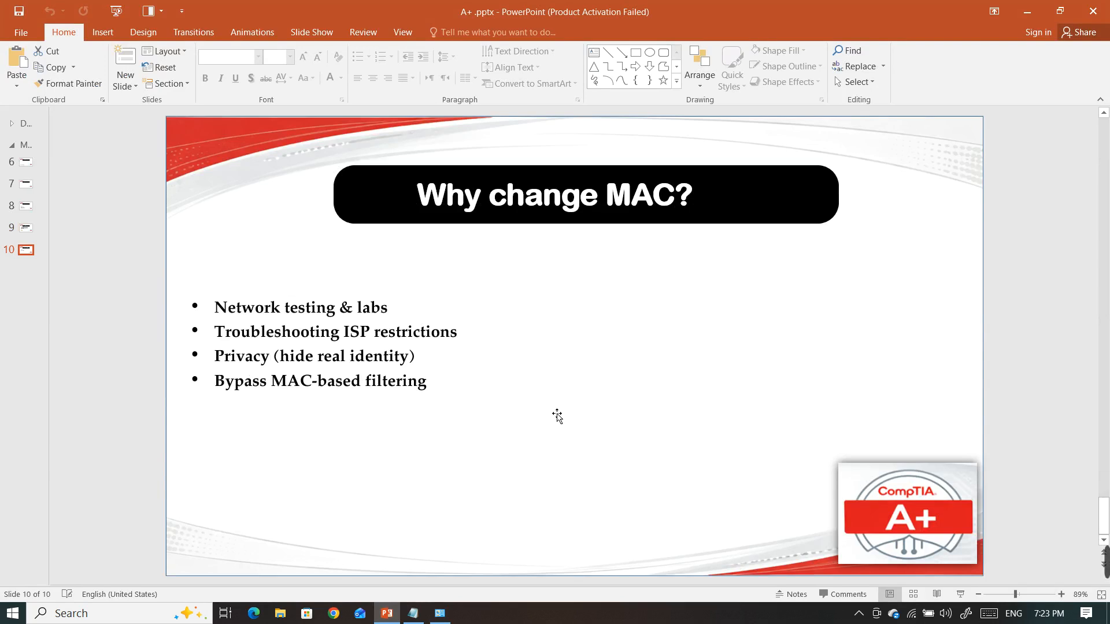